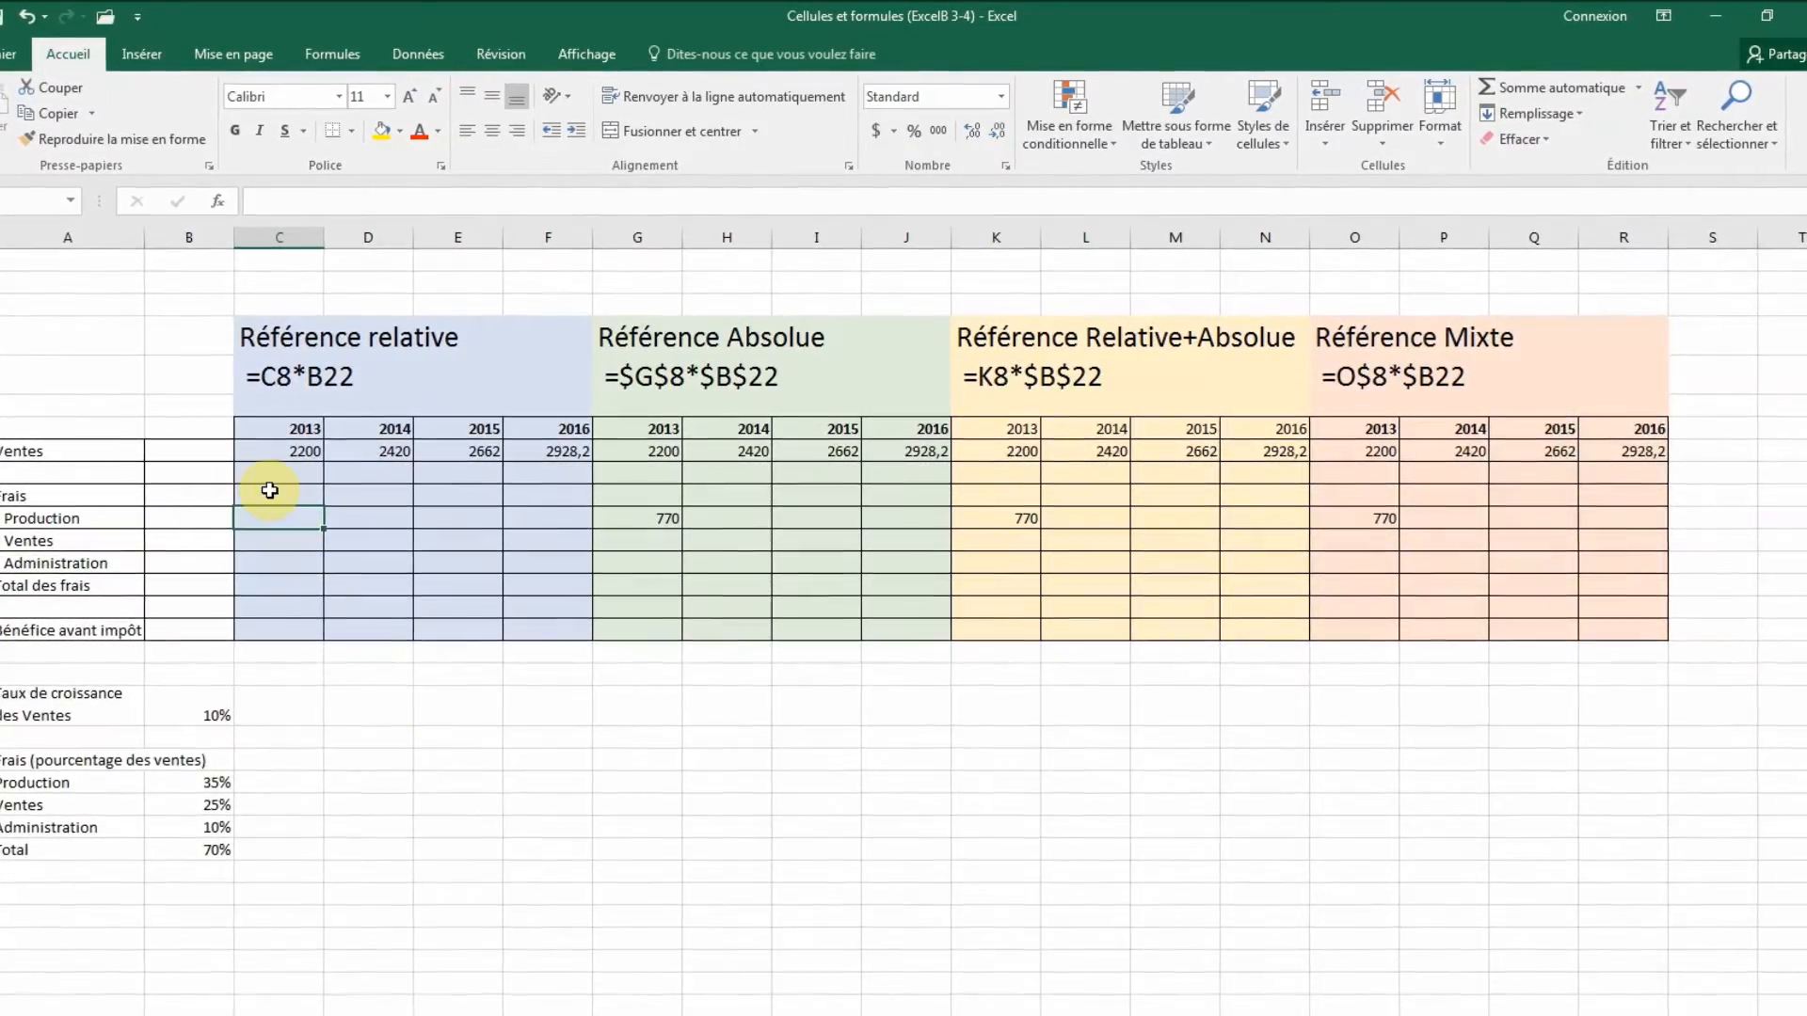
- Enter =2200*35% in the 2013 Production cell C11, try copying it across to F11, and undo the copy
{"action": "left_click", "coordinate": [268, 450]}
{"action": "left_click", "coordinate": [292, 513]}
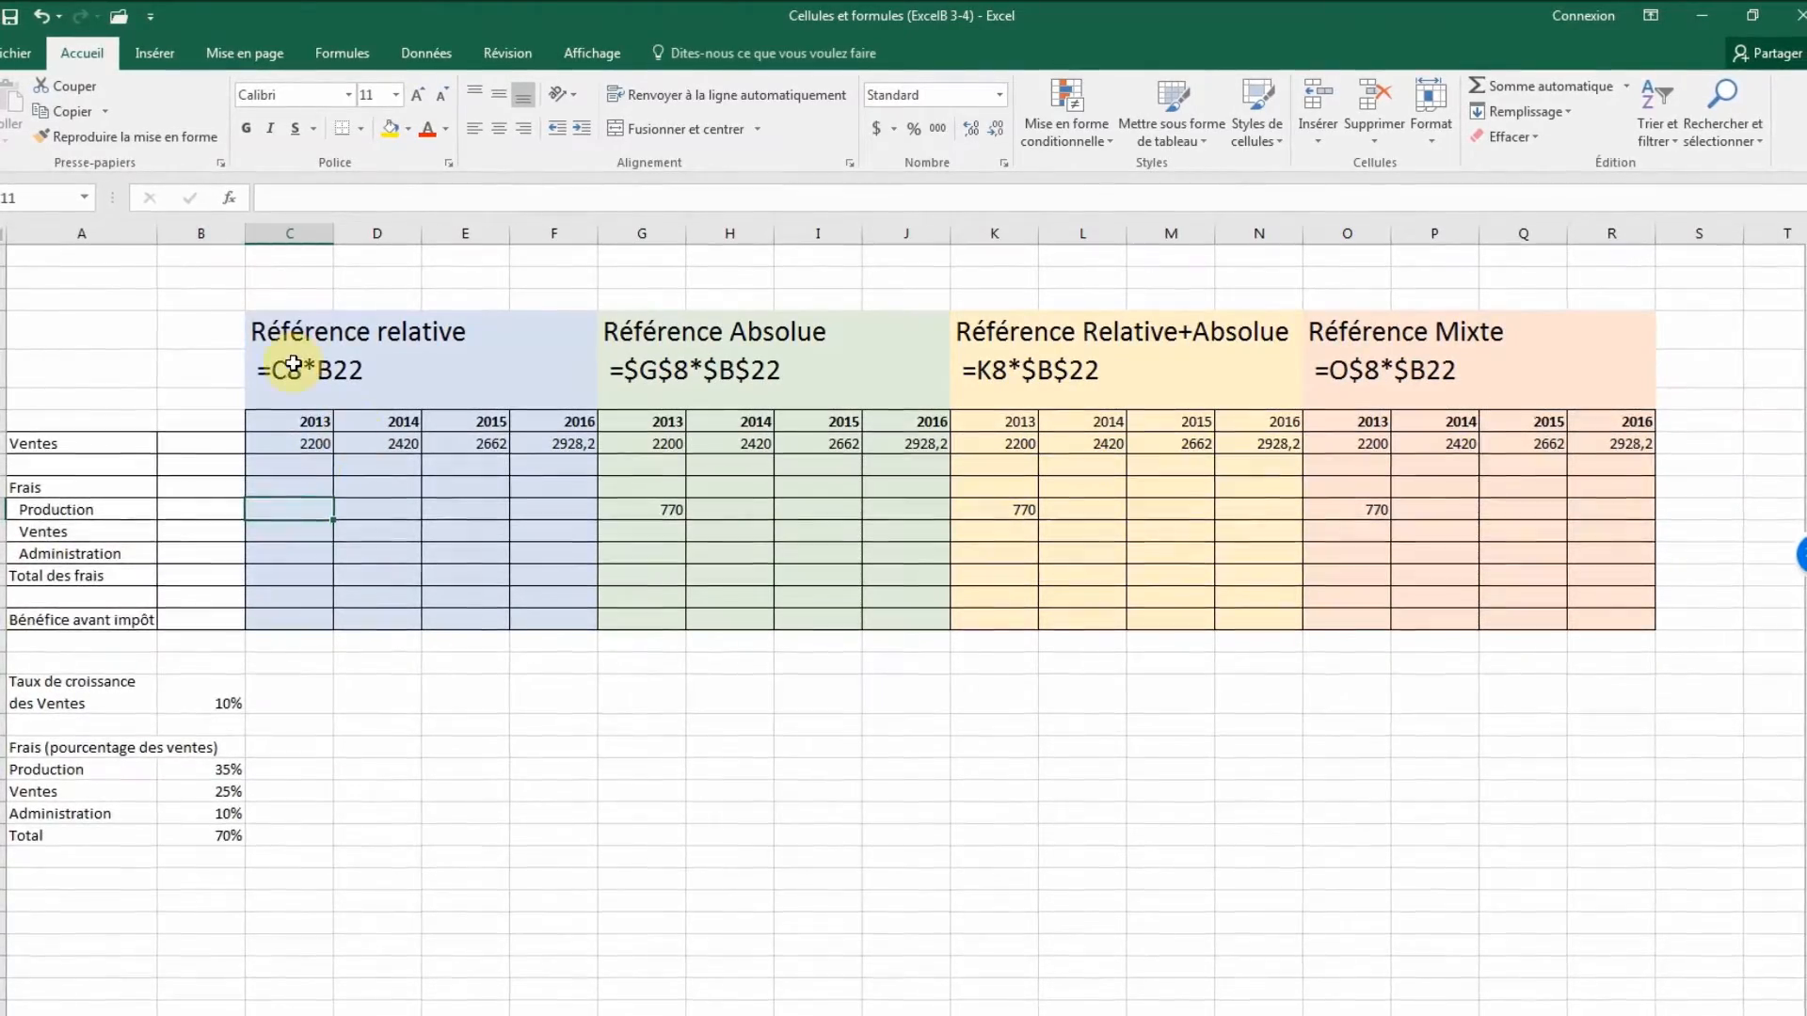
{"action": "left_click", "coordinate": [311, 443]}
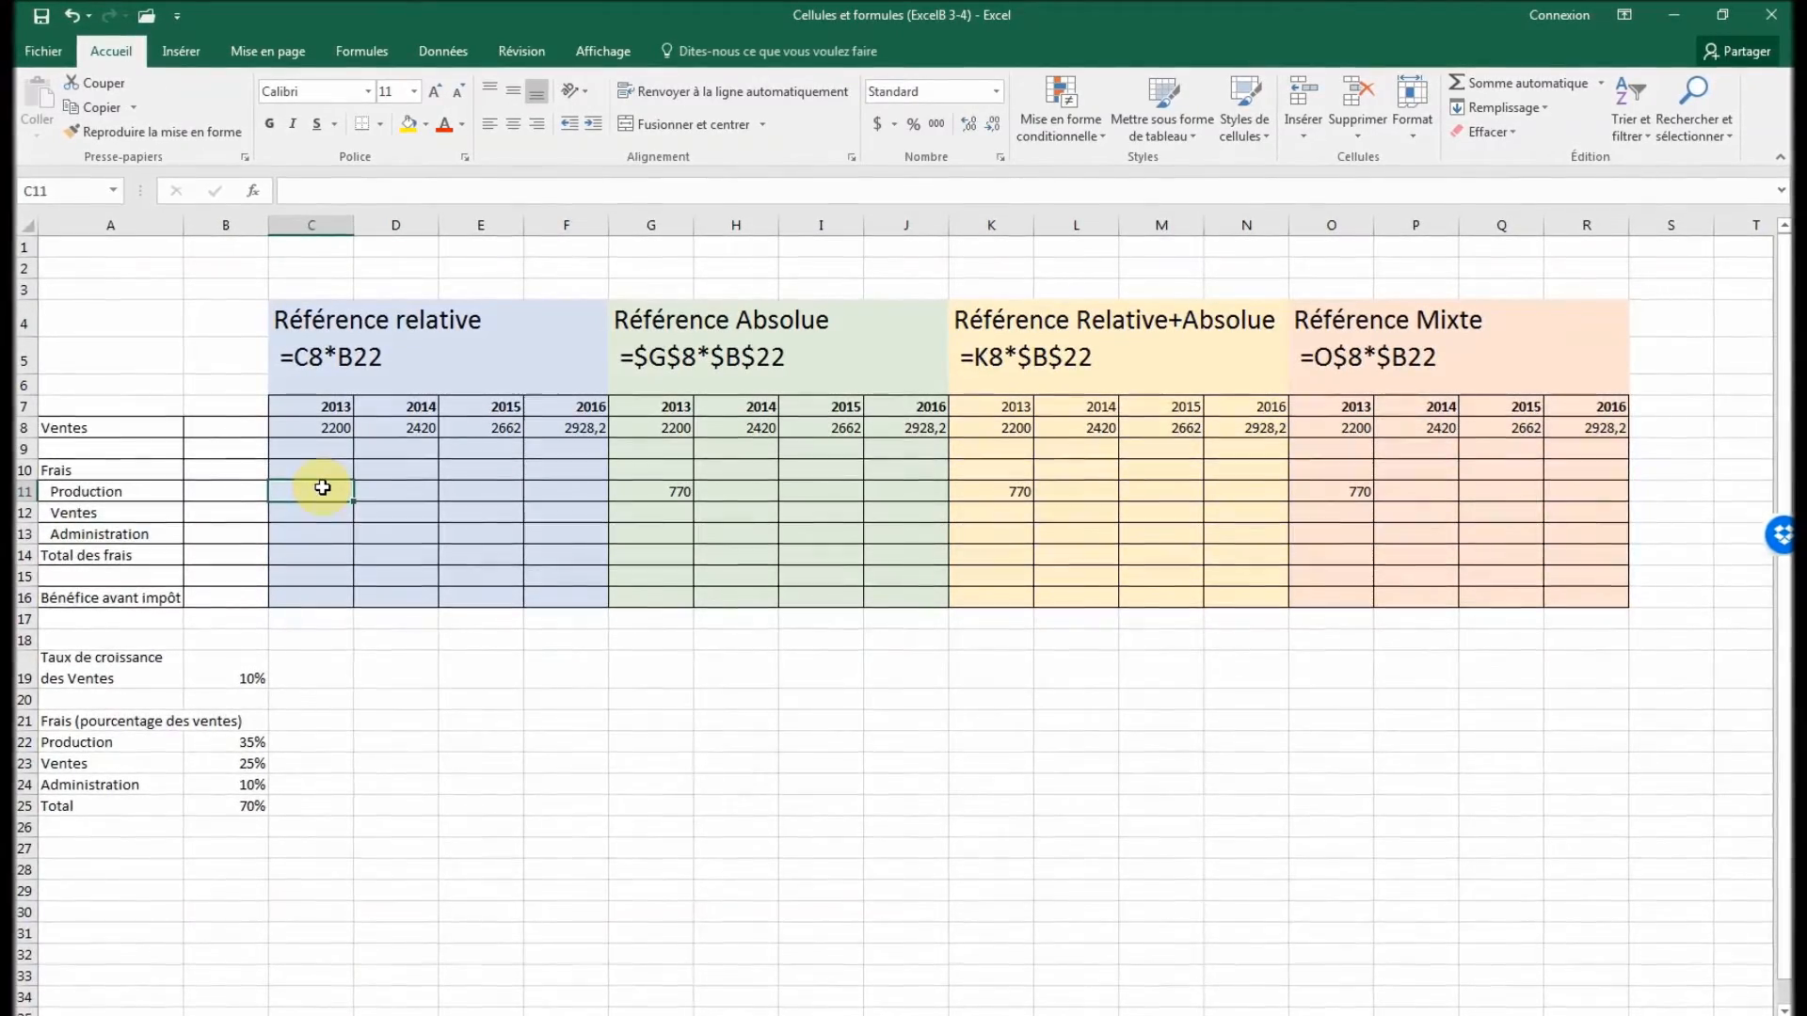
{"action": "type", "text": "200"}
{"action": "key", "text": "BackSpace"}
{"action": "key", "text": "BackSpace"}
{"action": "type", "text": "200"}
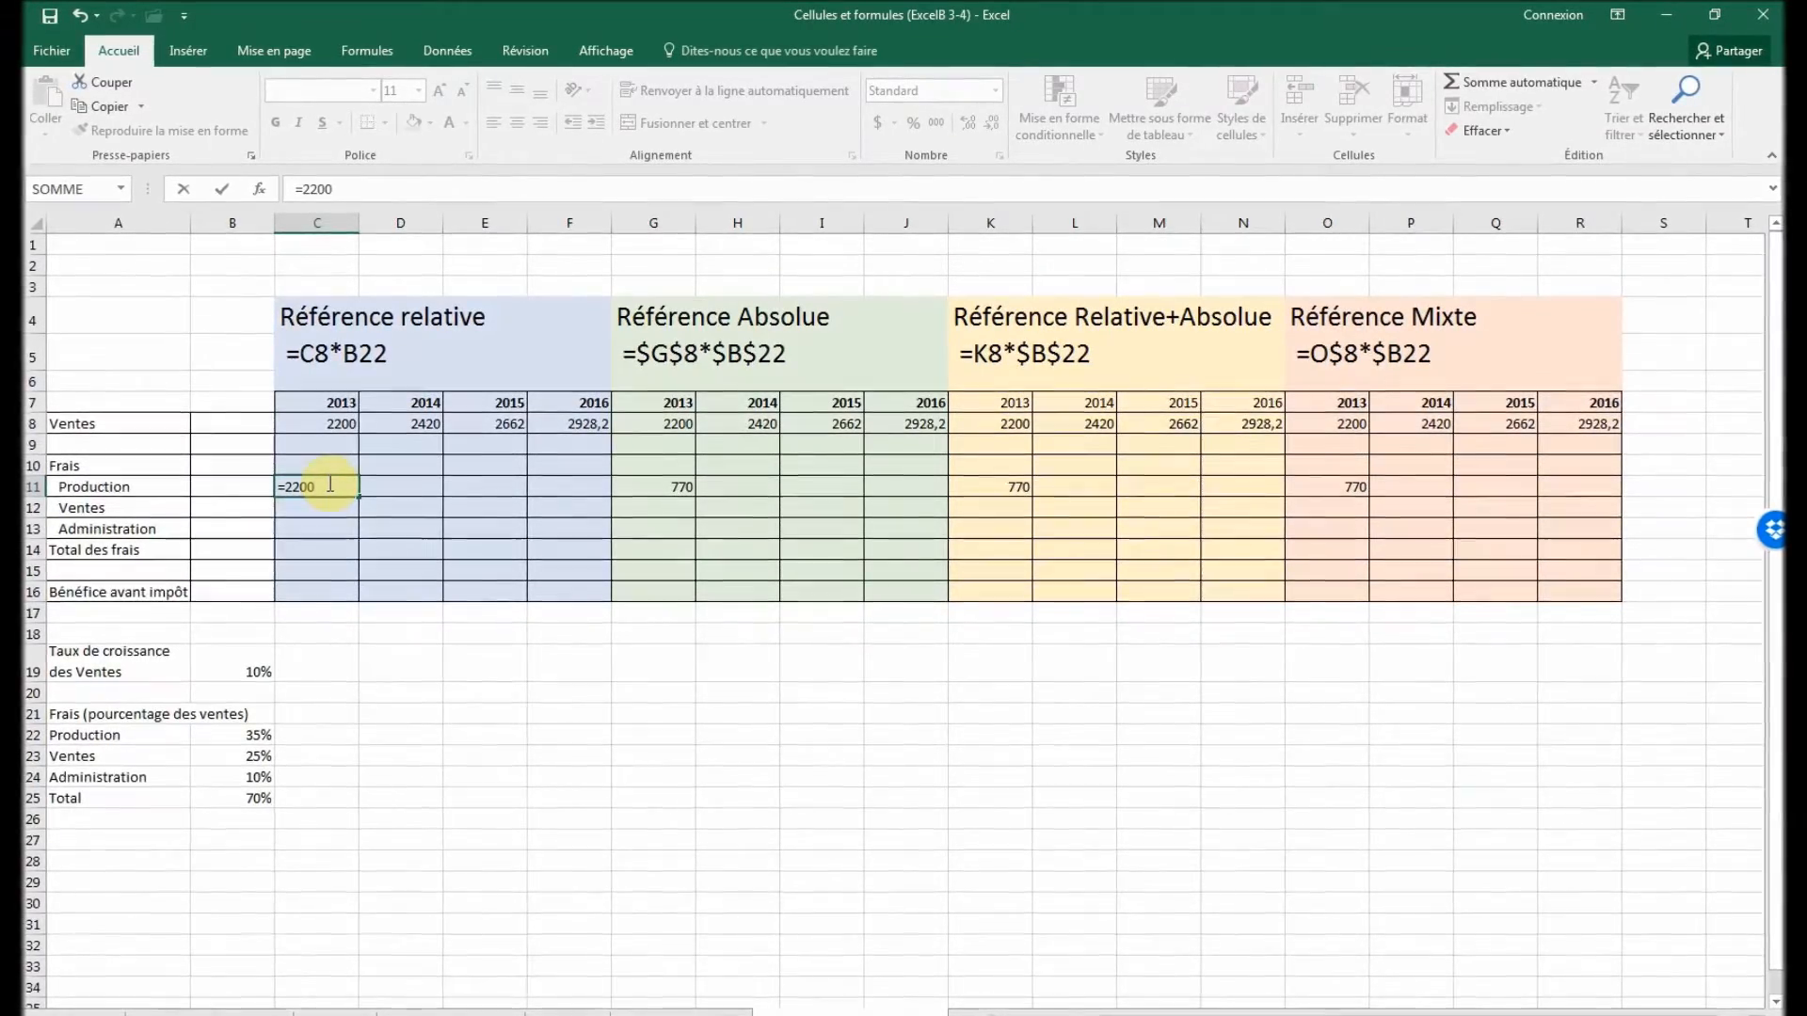
{"action": "type", "text": "*35%"}
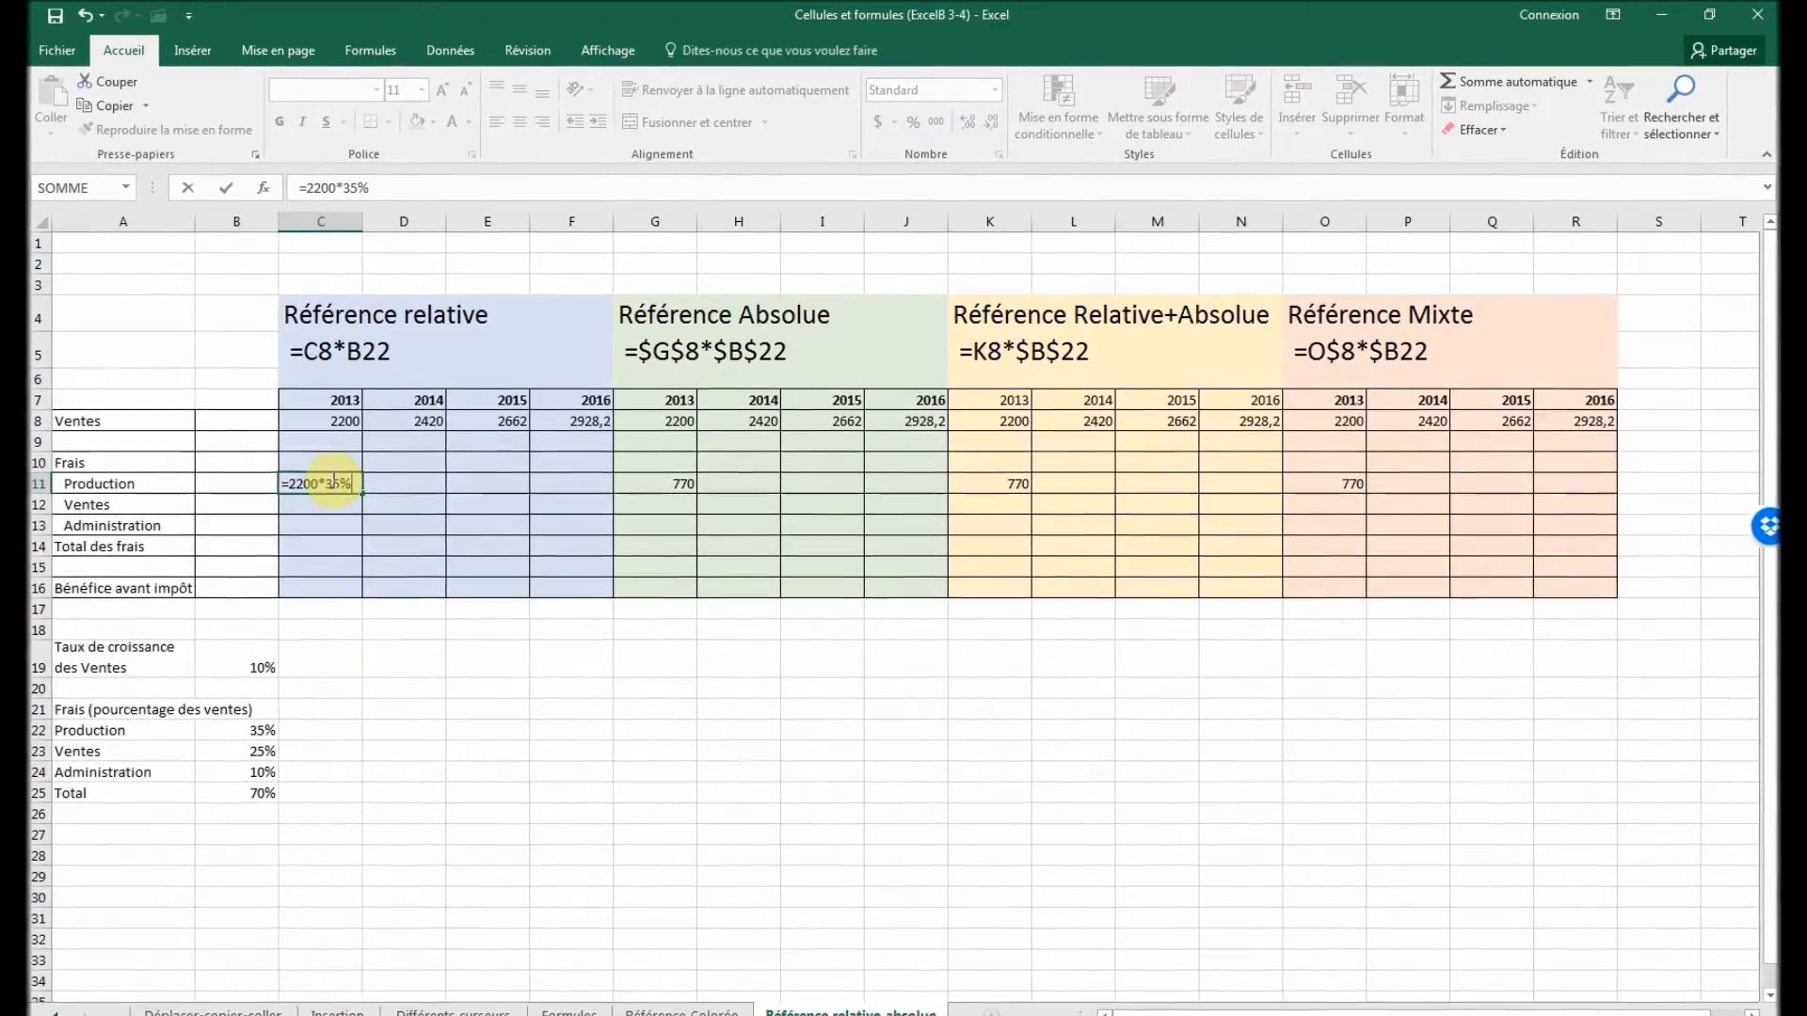
{"action": "key", "text": "Return"}
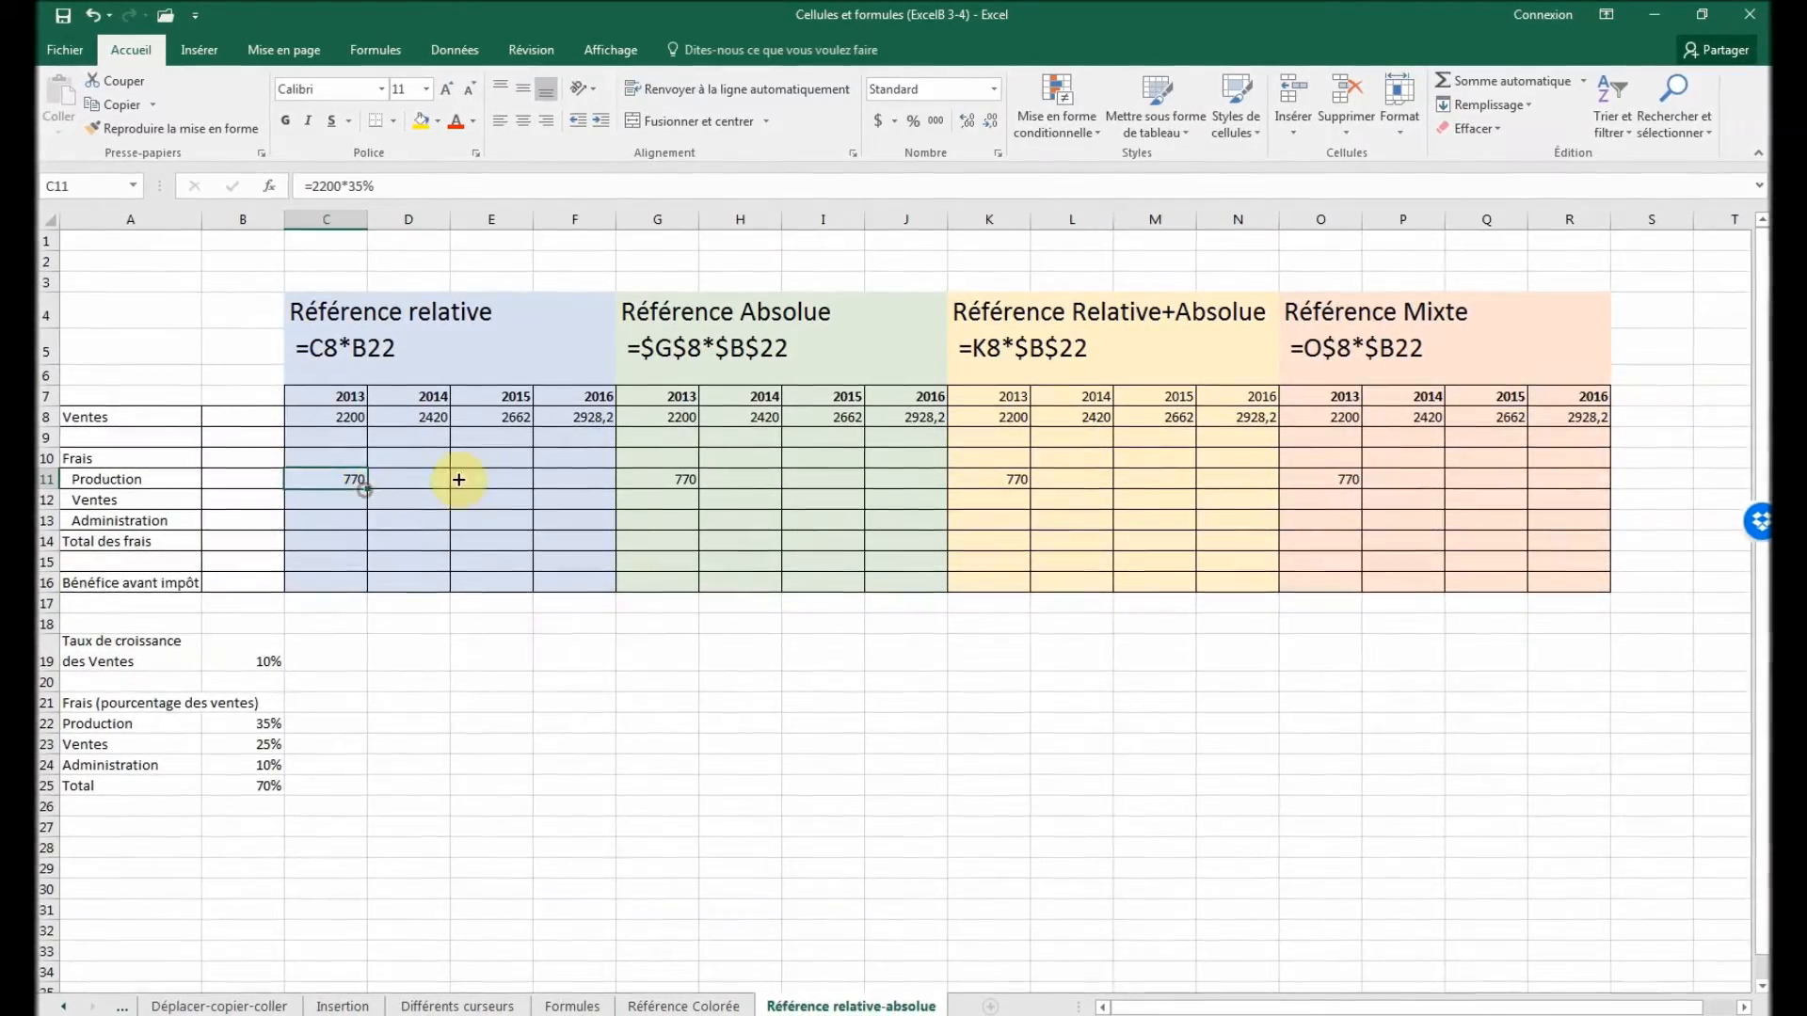
{"action": "left_click_drag", "start_coordinate": [626, 478], "coordinate": [617, 475]}
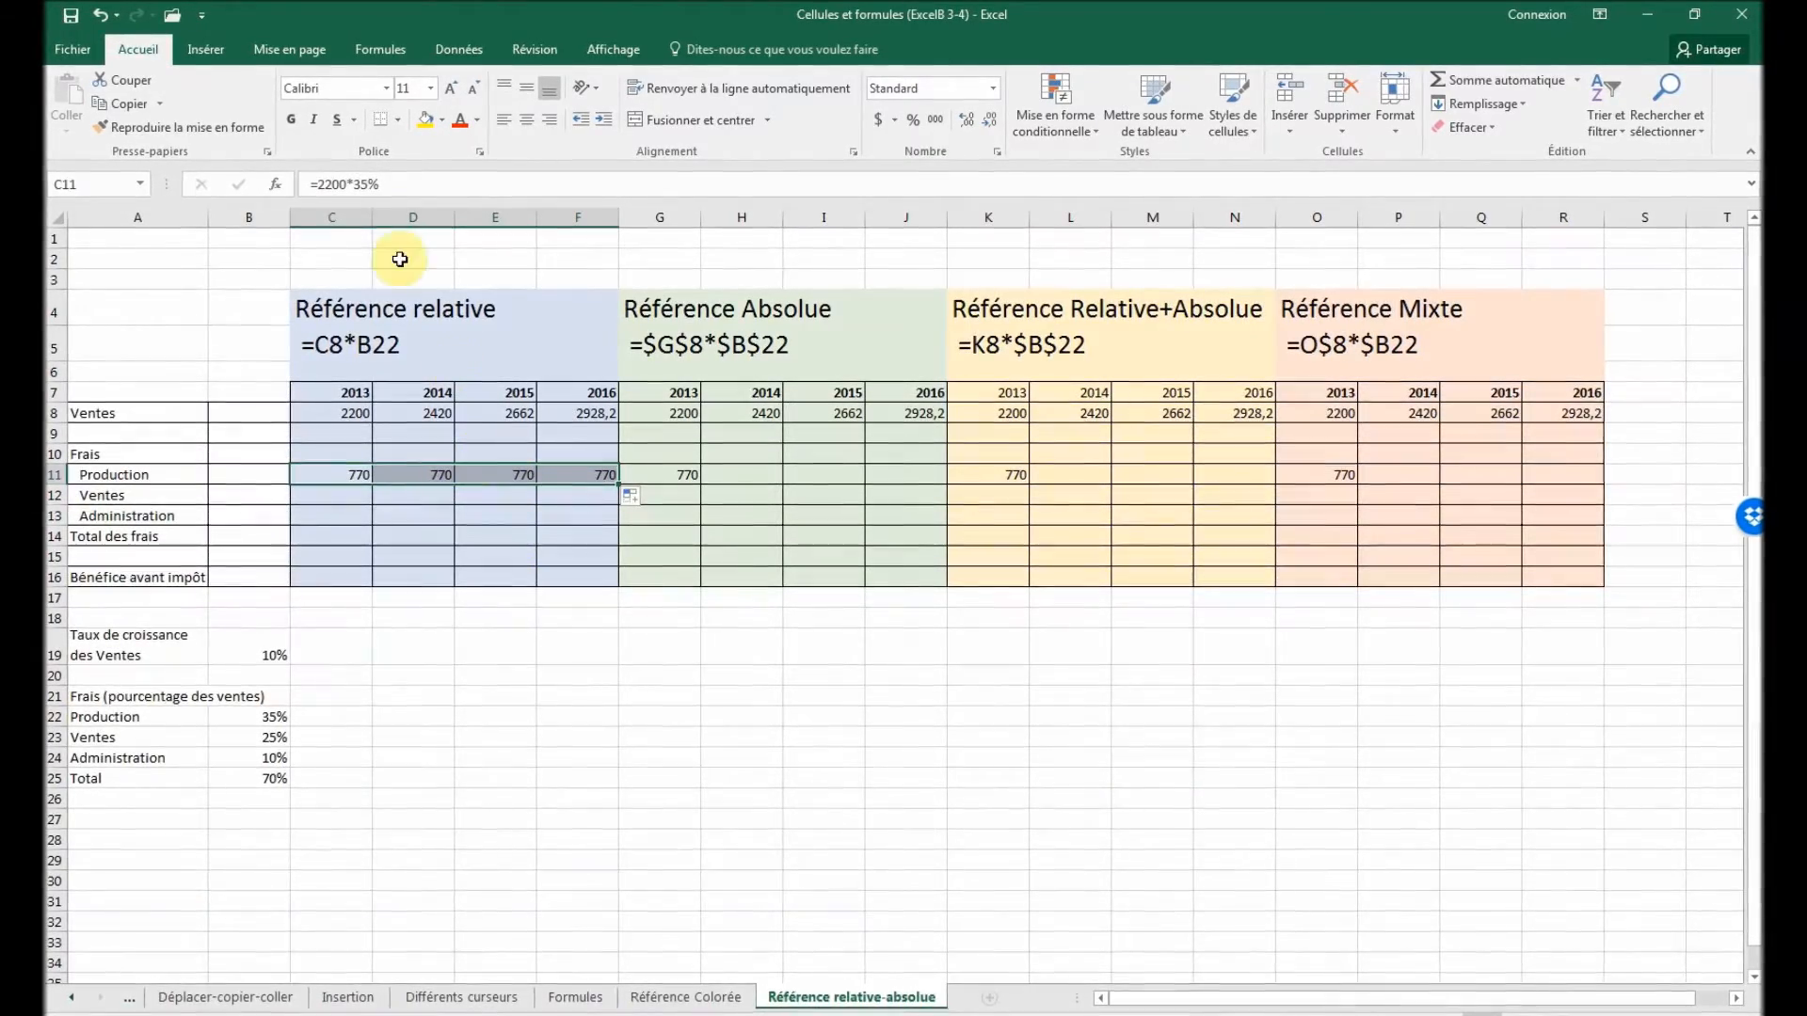
{"action": "key", "text": "ctrl+z"}
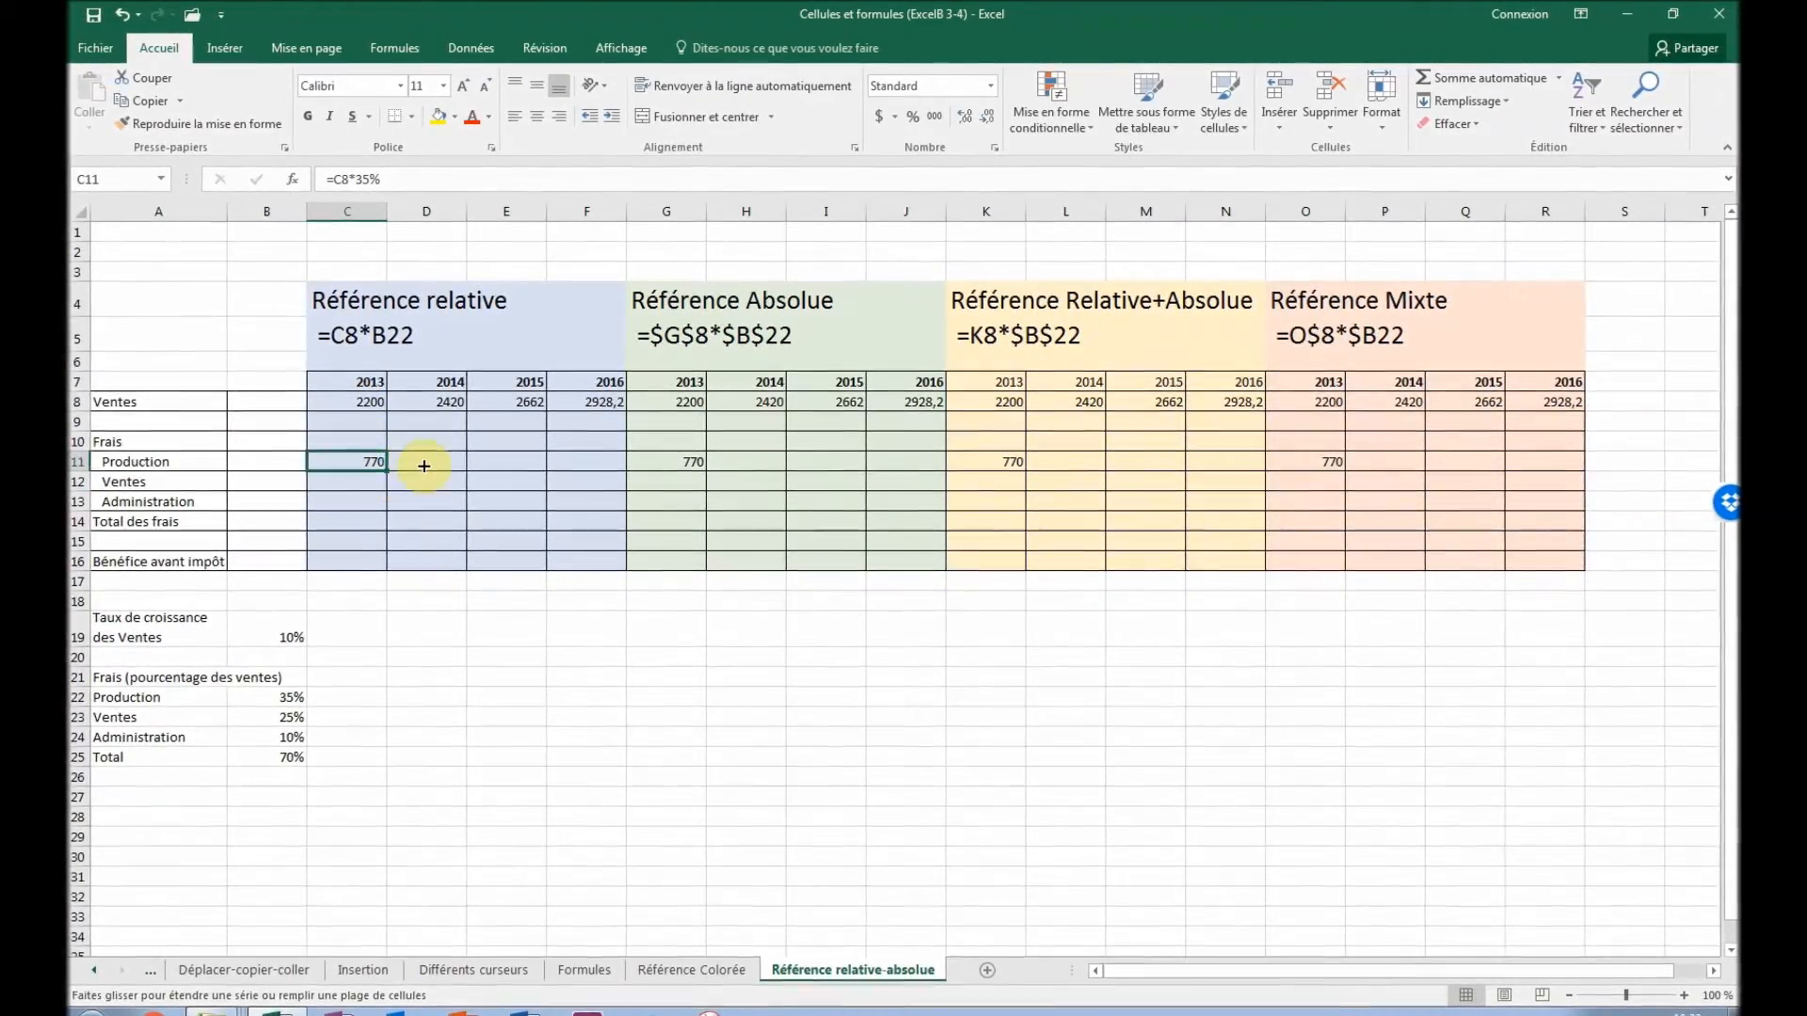
- Copy the C11 formula =C8*35% across D11:F11 and check which sales cells the copied formulas reference
{"action": "left_click_drag", "start_coordinate": [585, 466], "coordinate": [595, 465]}
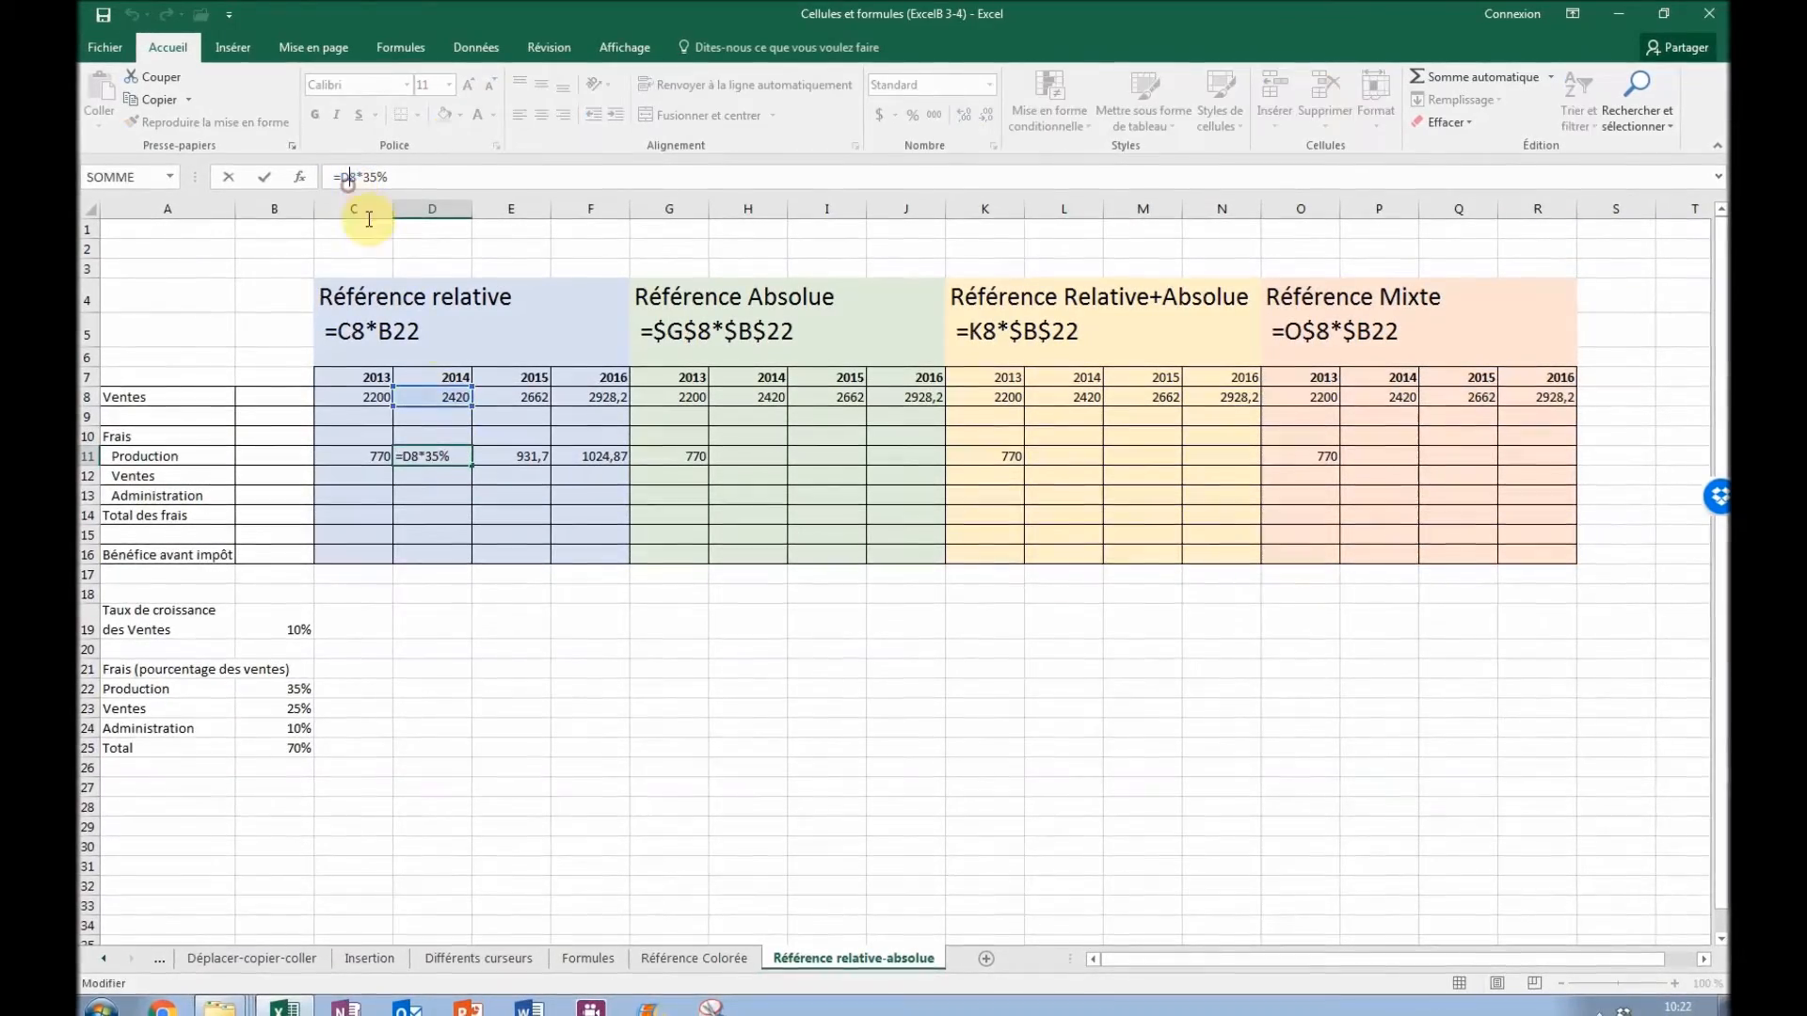
{"action": "left_click", "coordinate": [603, 453]}
{"action": "left_click", "coordinate": [355, 177]}
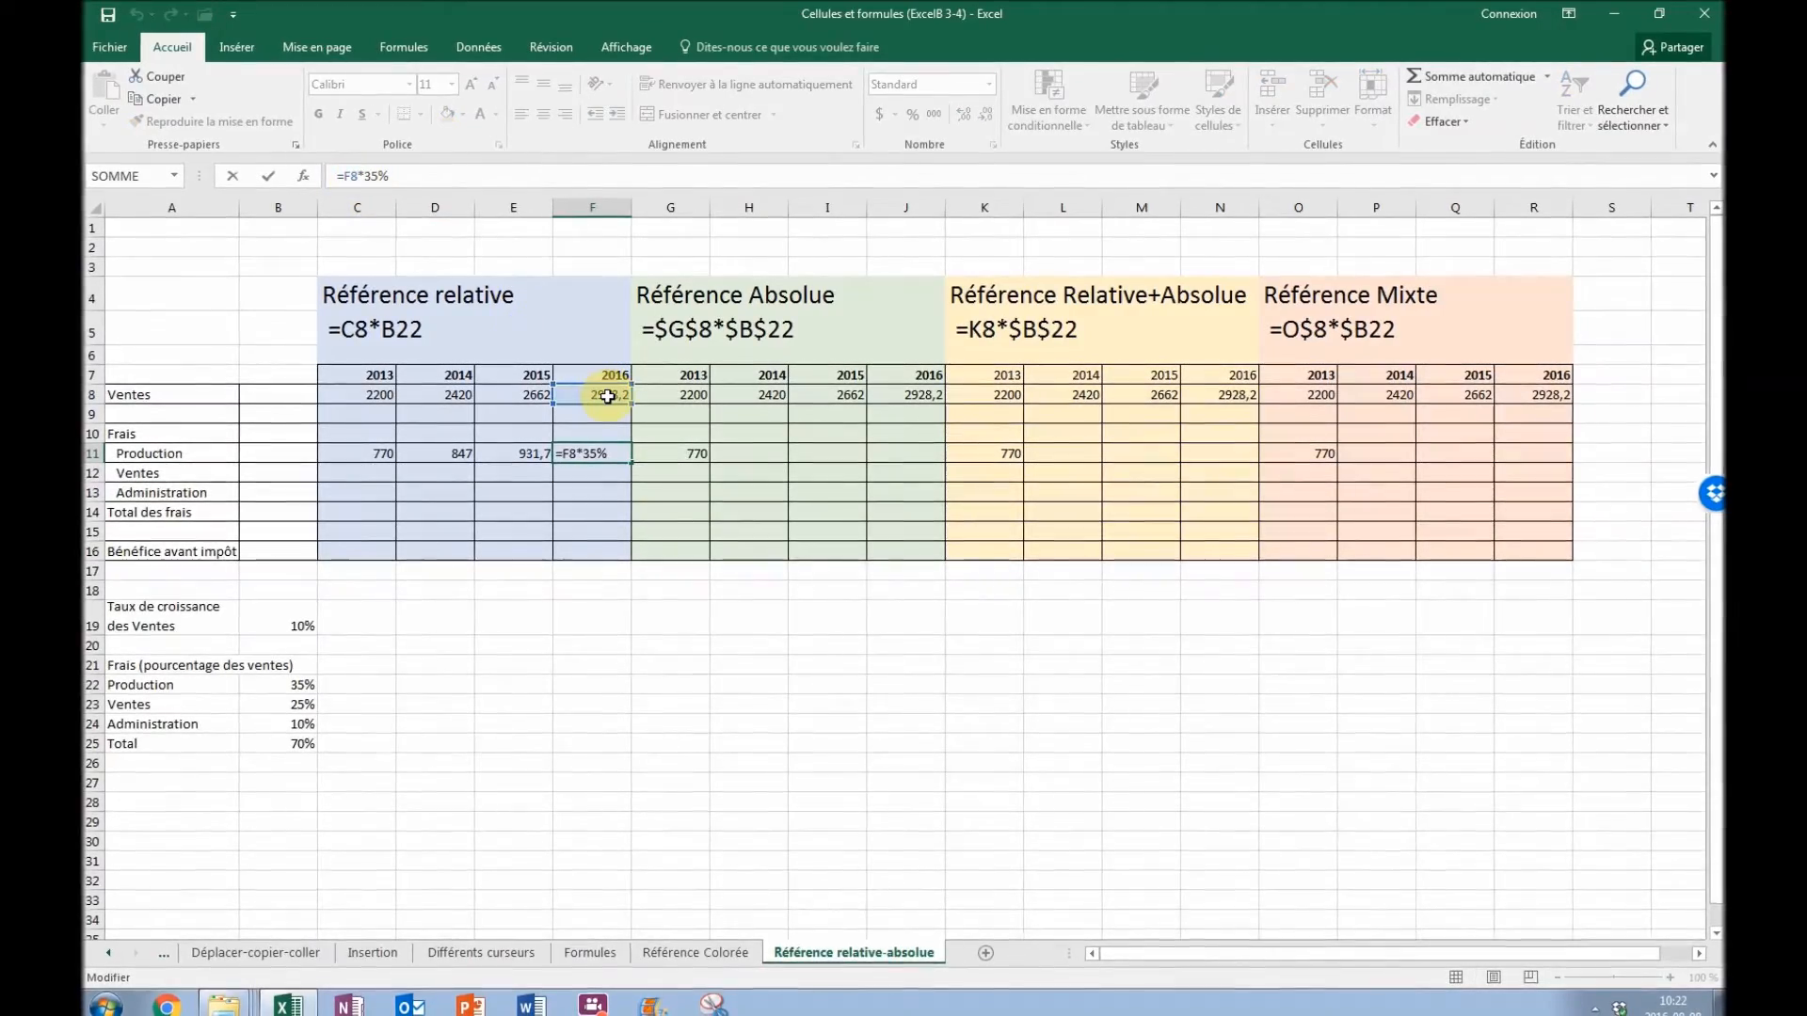
{"action": "key", "text": "Escape"}
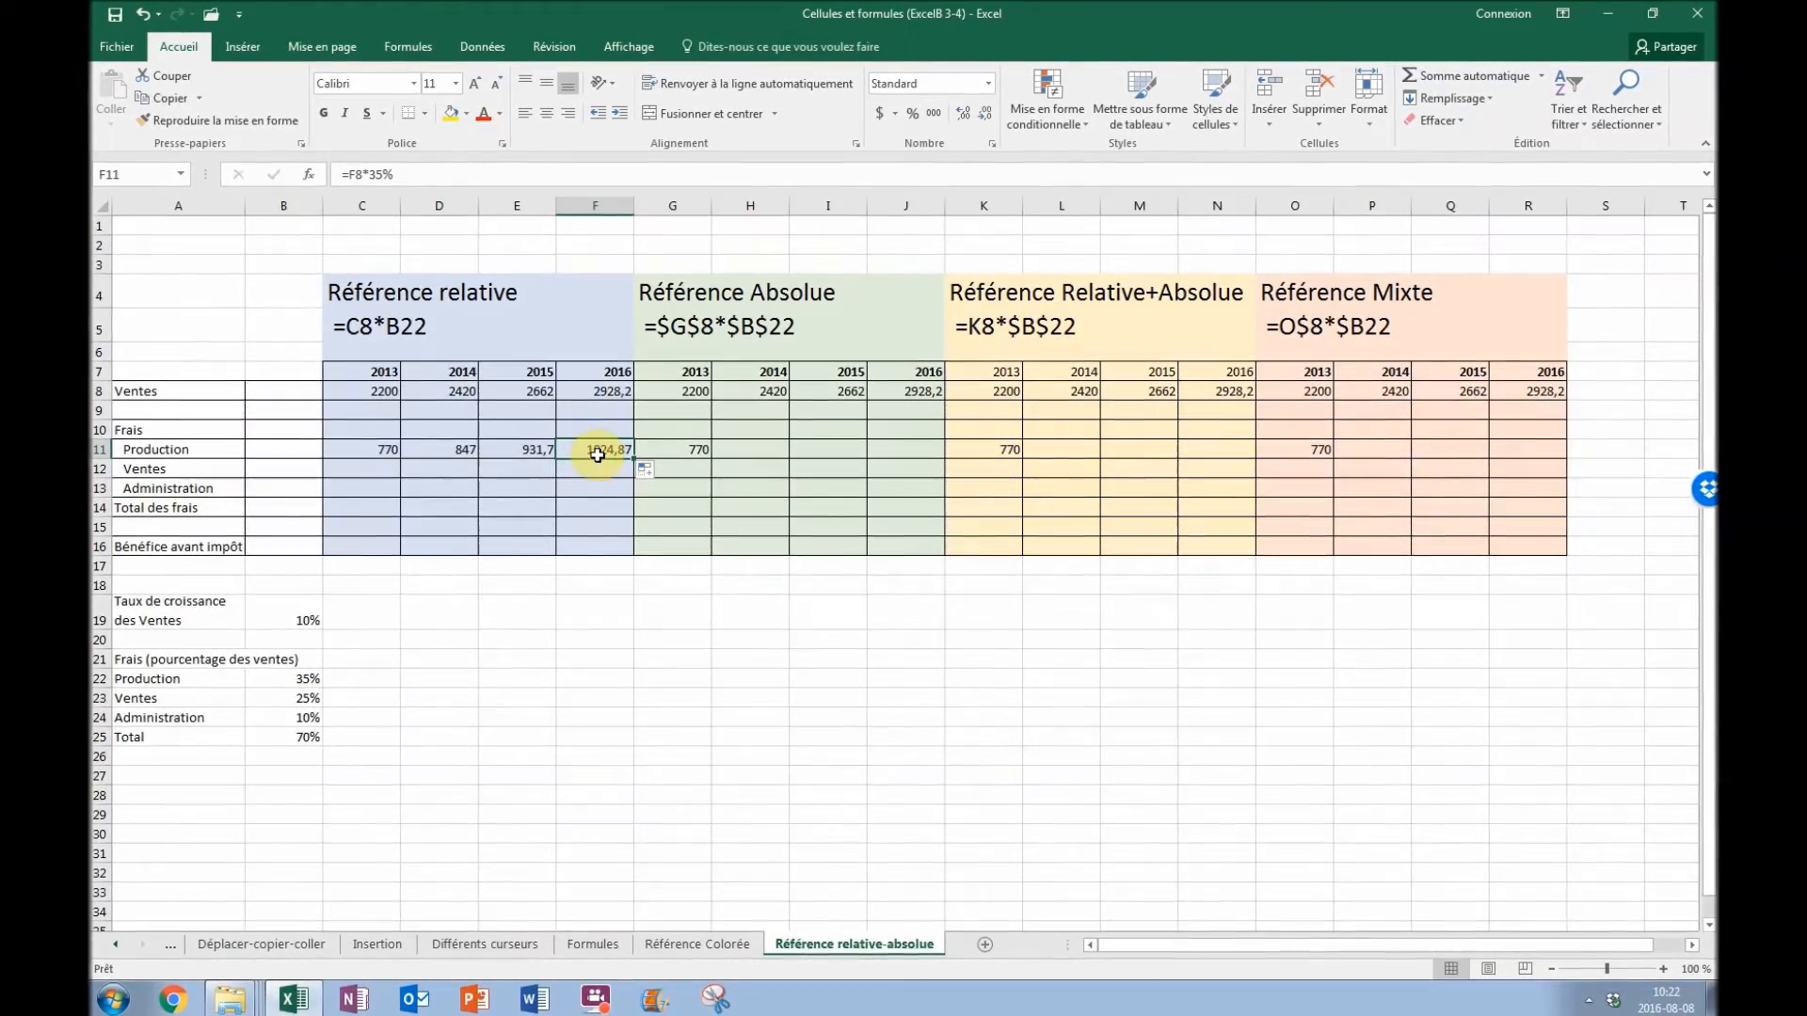
{"action": "key", "text": "Right"}
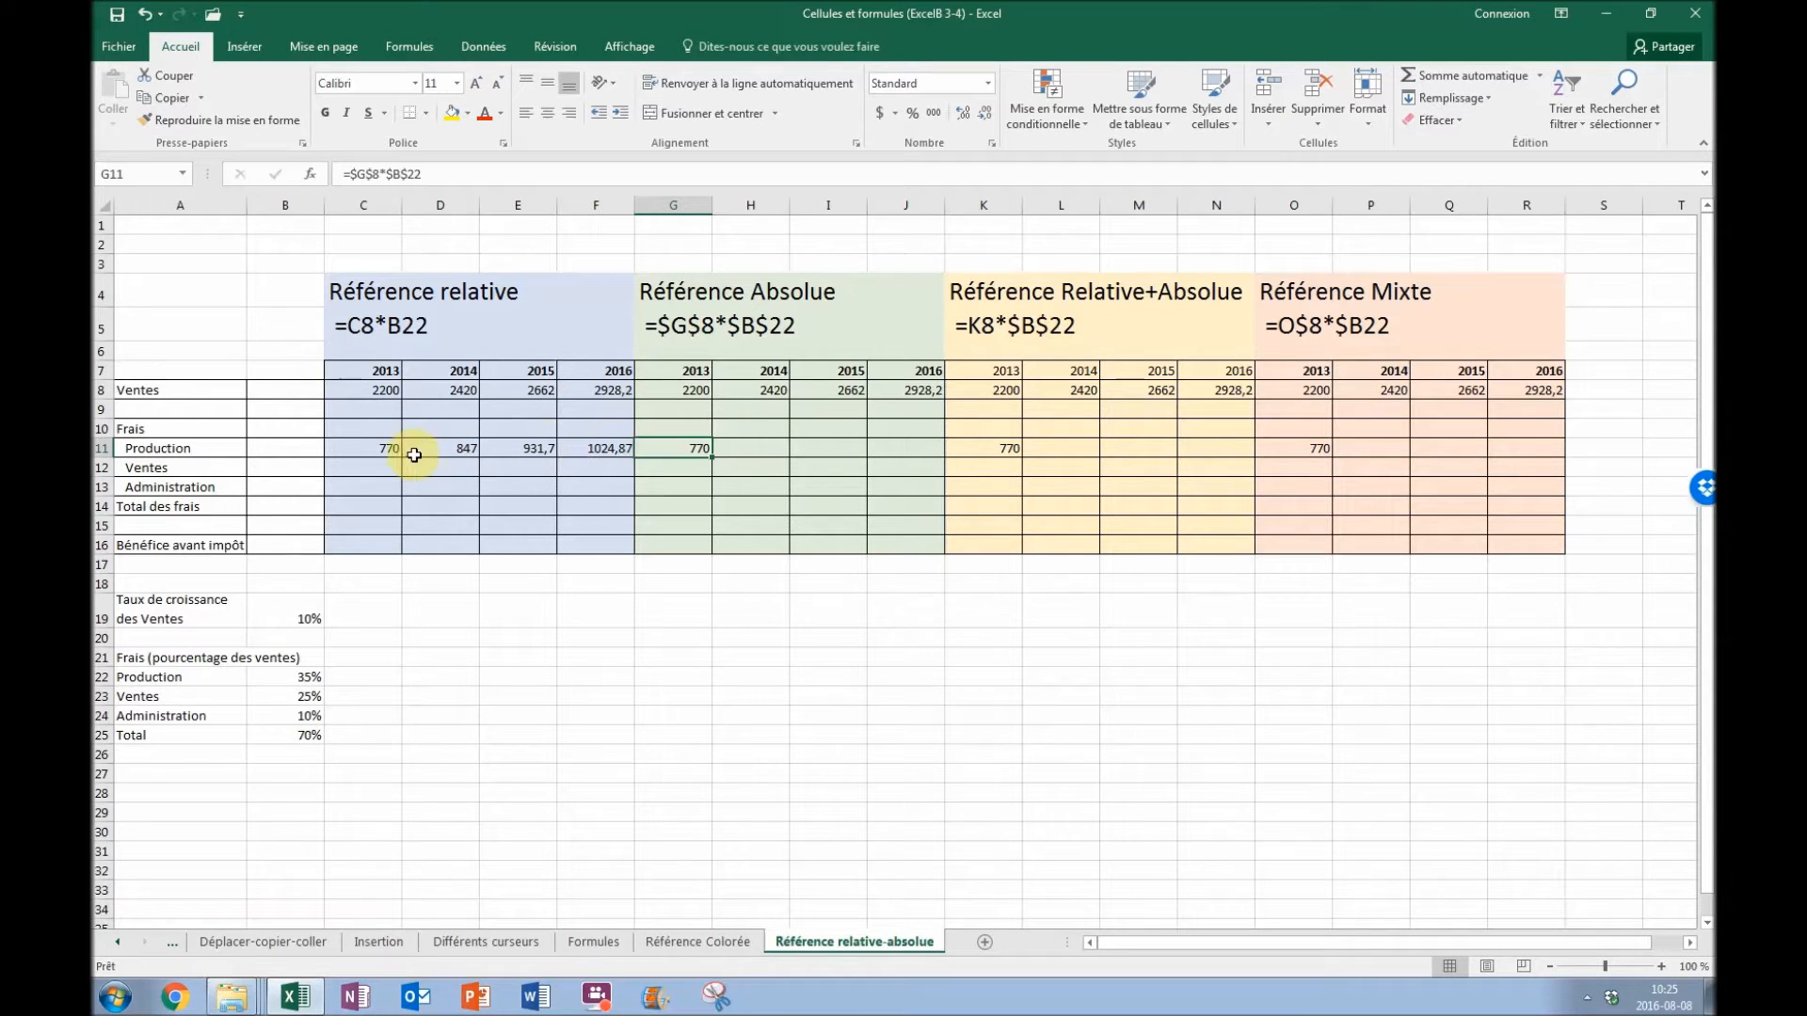
- Test the C11 formula by setting the Production percentage in B22 to 30%, and restore it to 35%
{"action": "left_click", "coordinate": [384, 449]}
{"action": "left_click", "coordinate": [353, 173]}
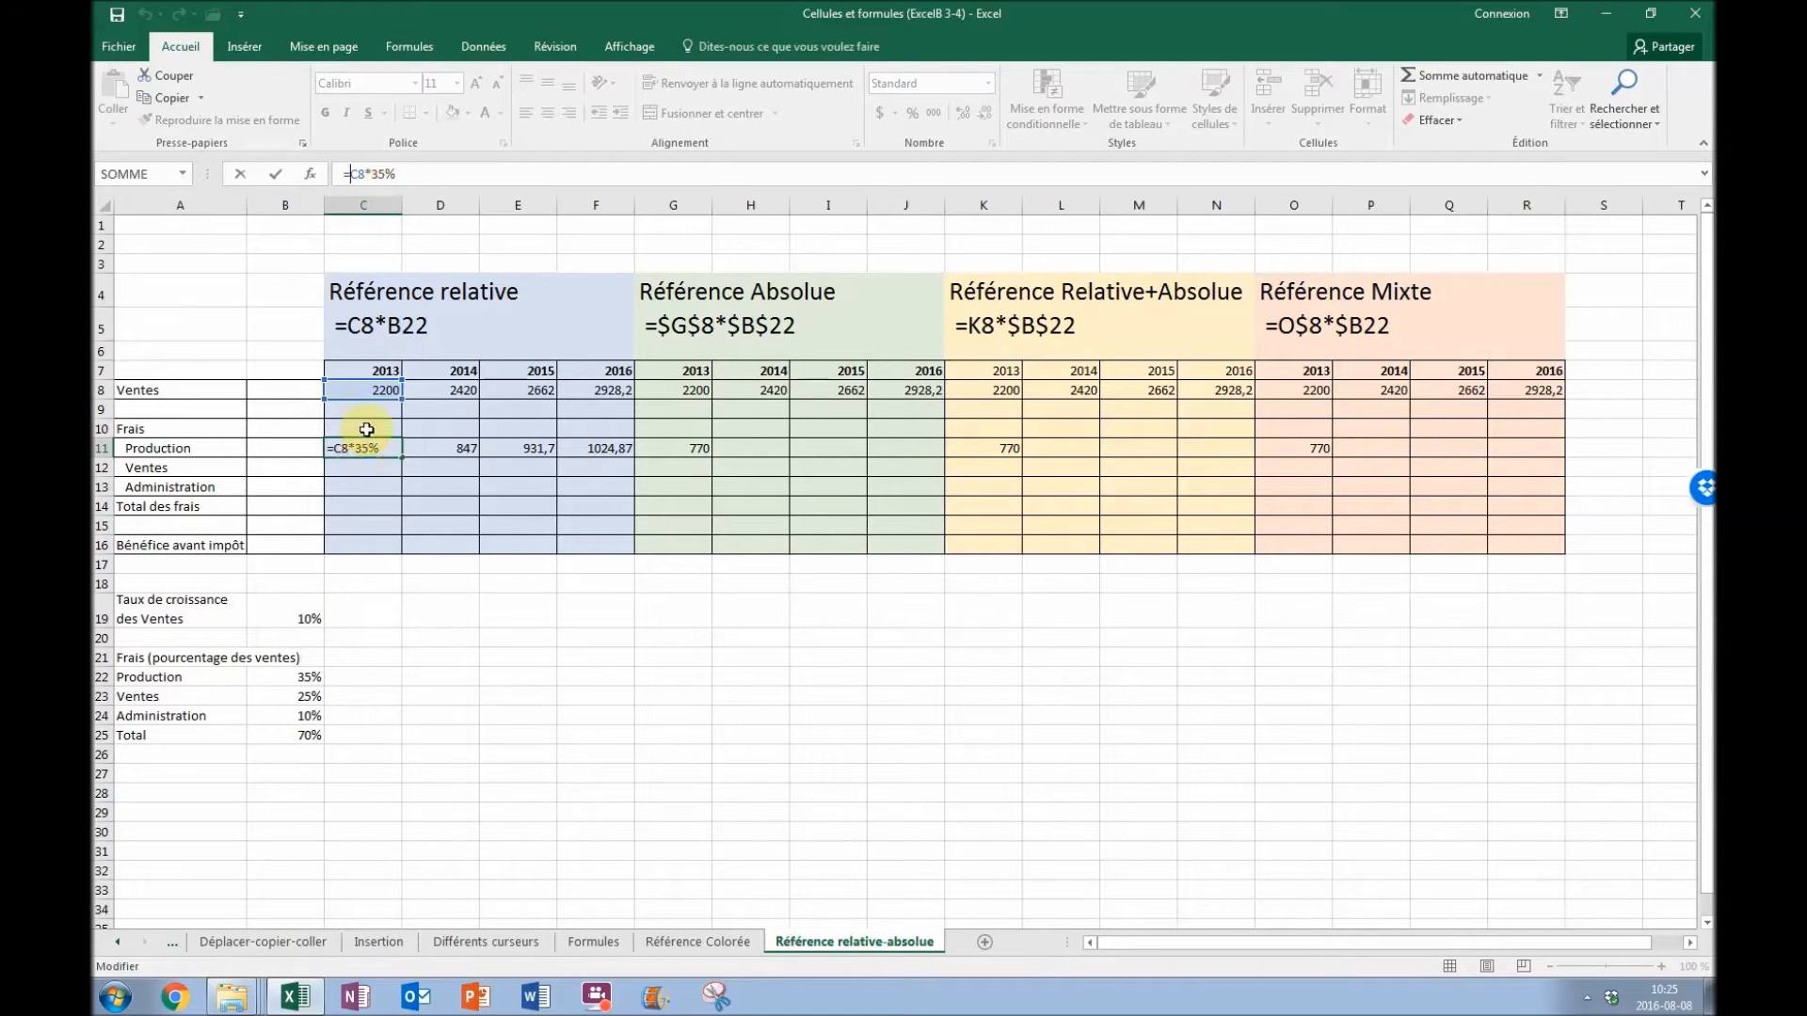
{"action": "key", "text": "Escape"}
{"action": "left_click", "coordinate": [313, 675]}
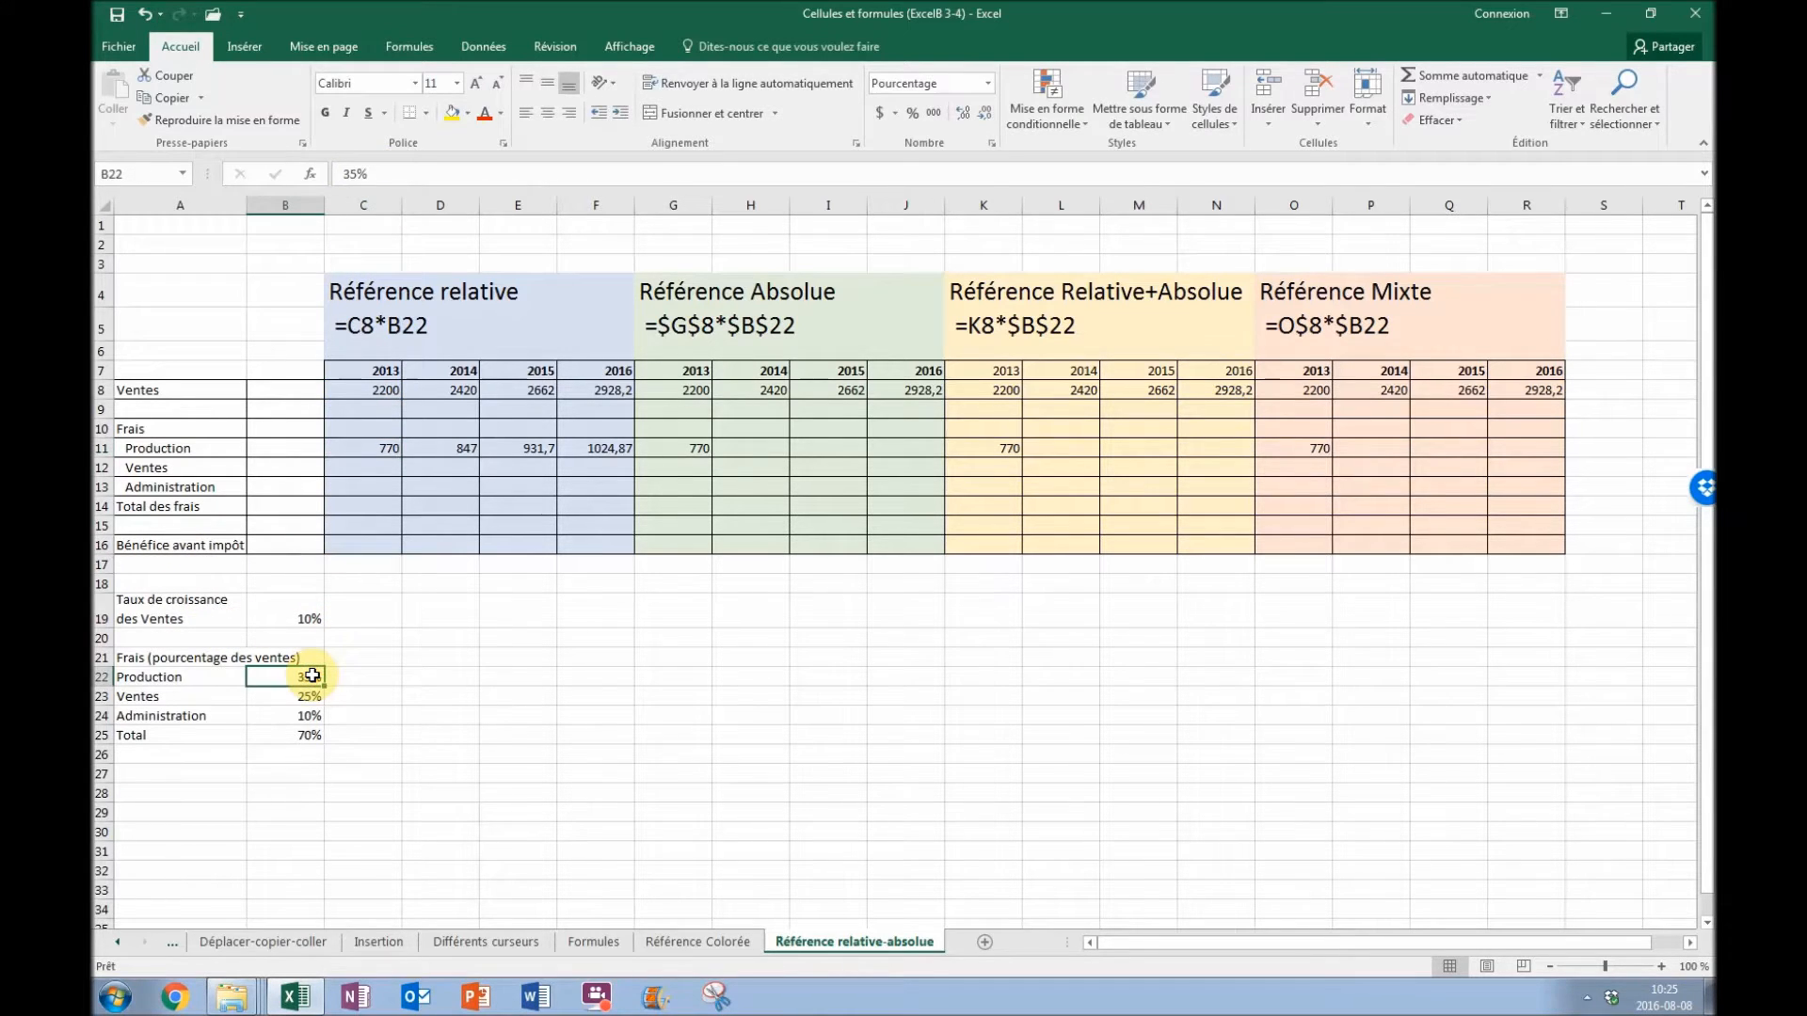
{"action": "type", "text": "30"}
{"action": "key", "text": "Return"}
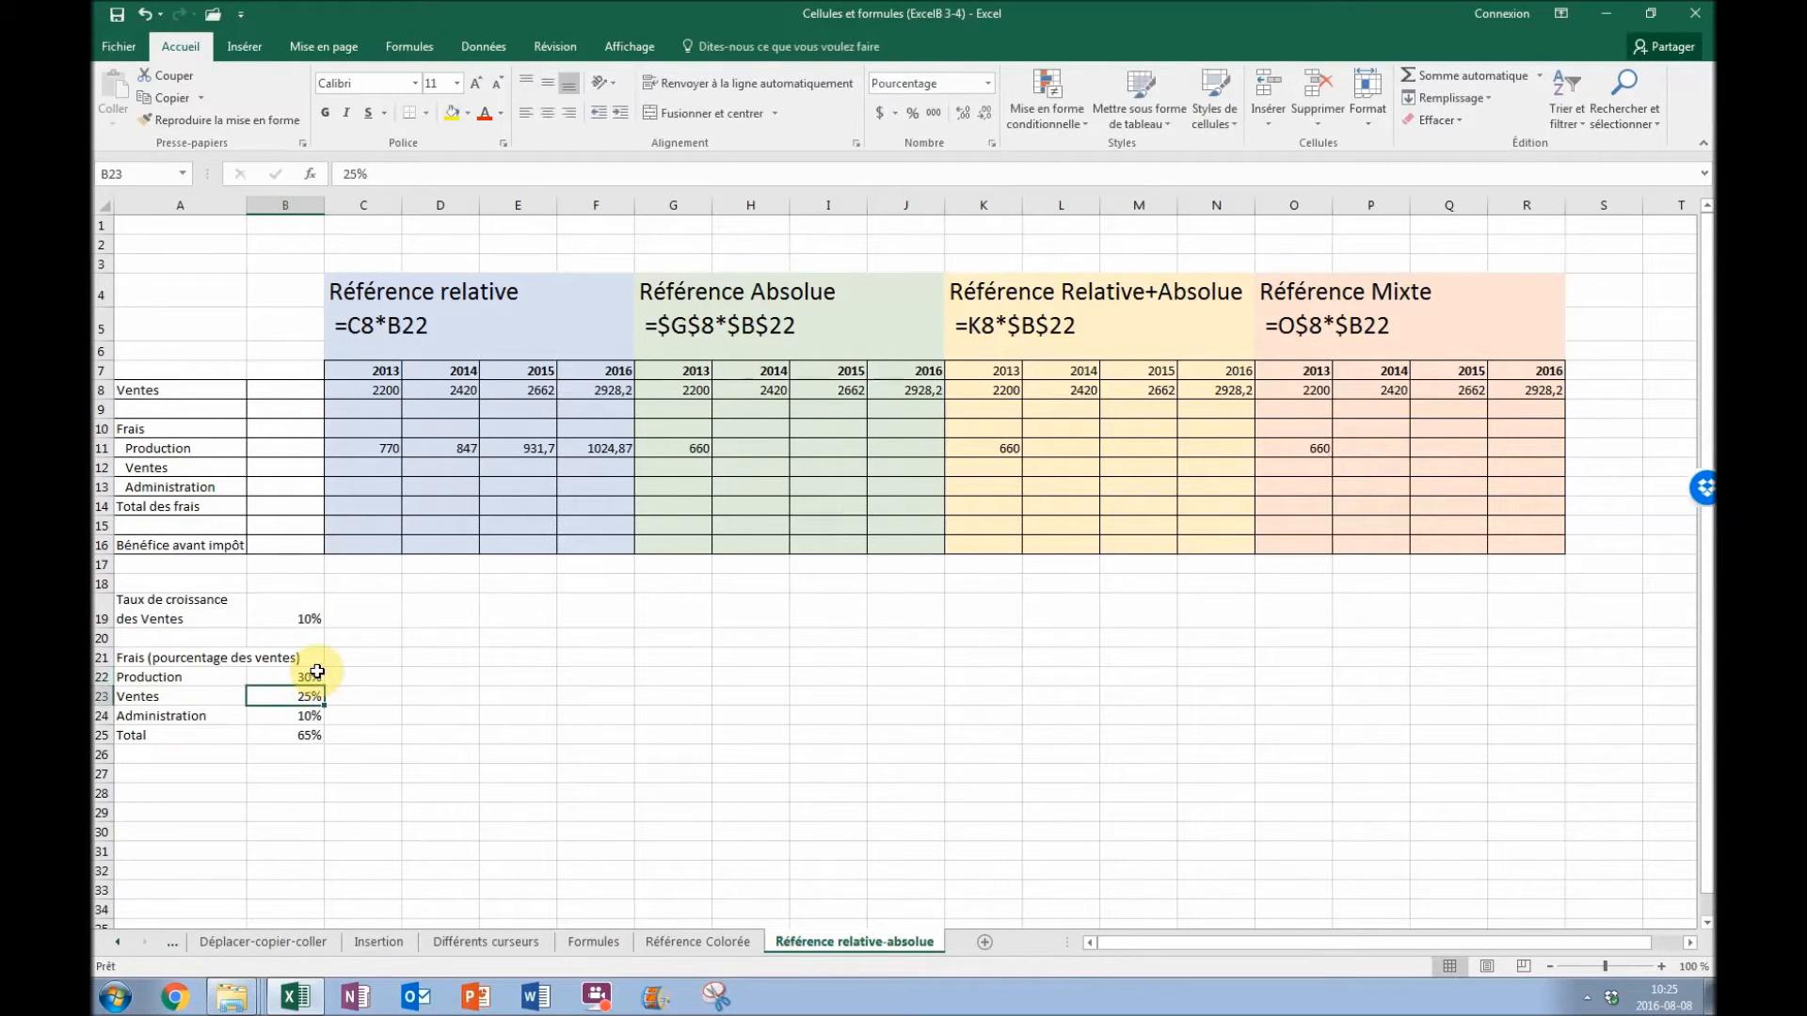
{"action": "left_click", "coordinate": [386, 455]}
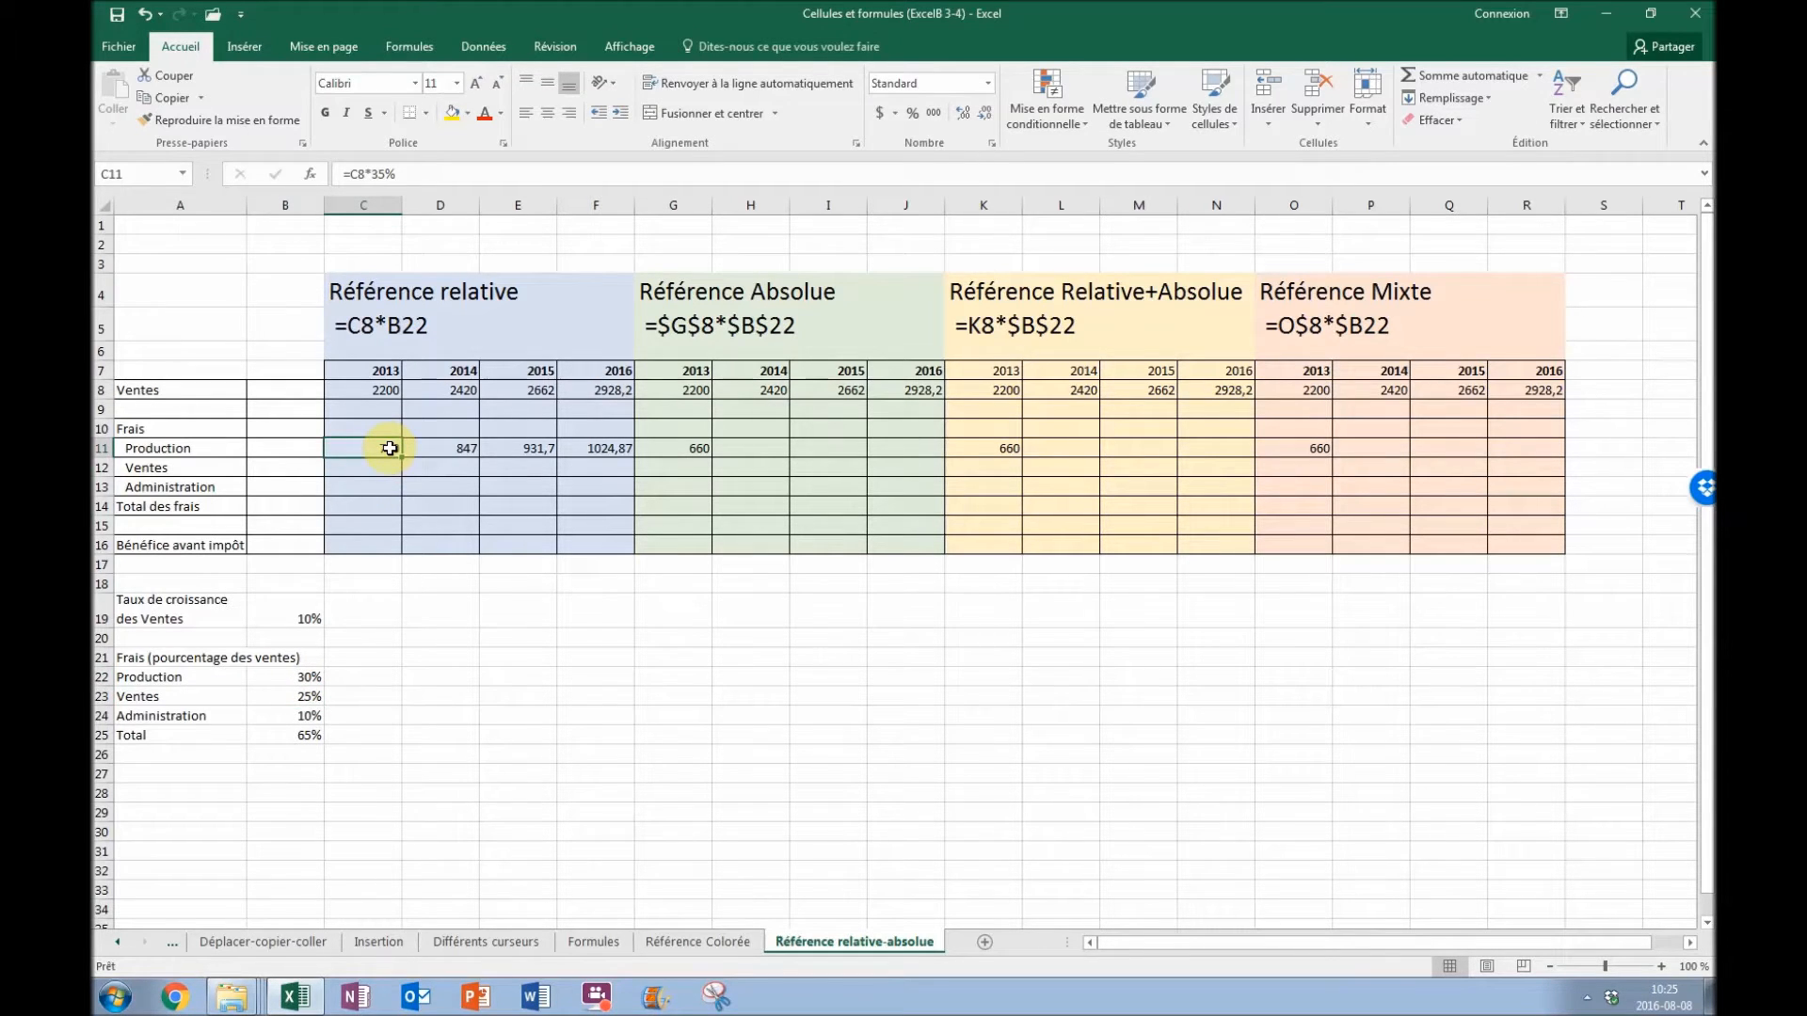
{"action": "left_click", "coordinate": [308, 672]}
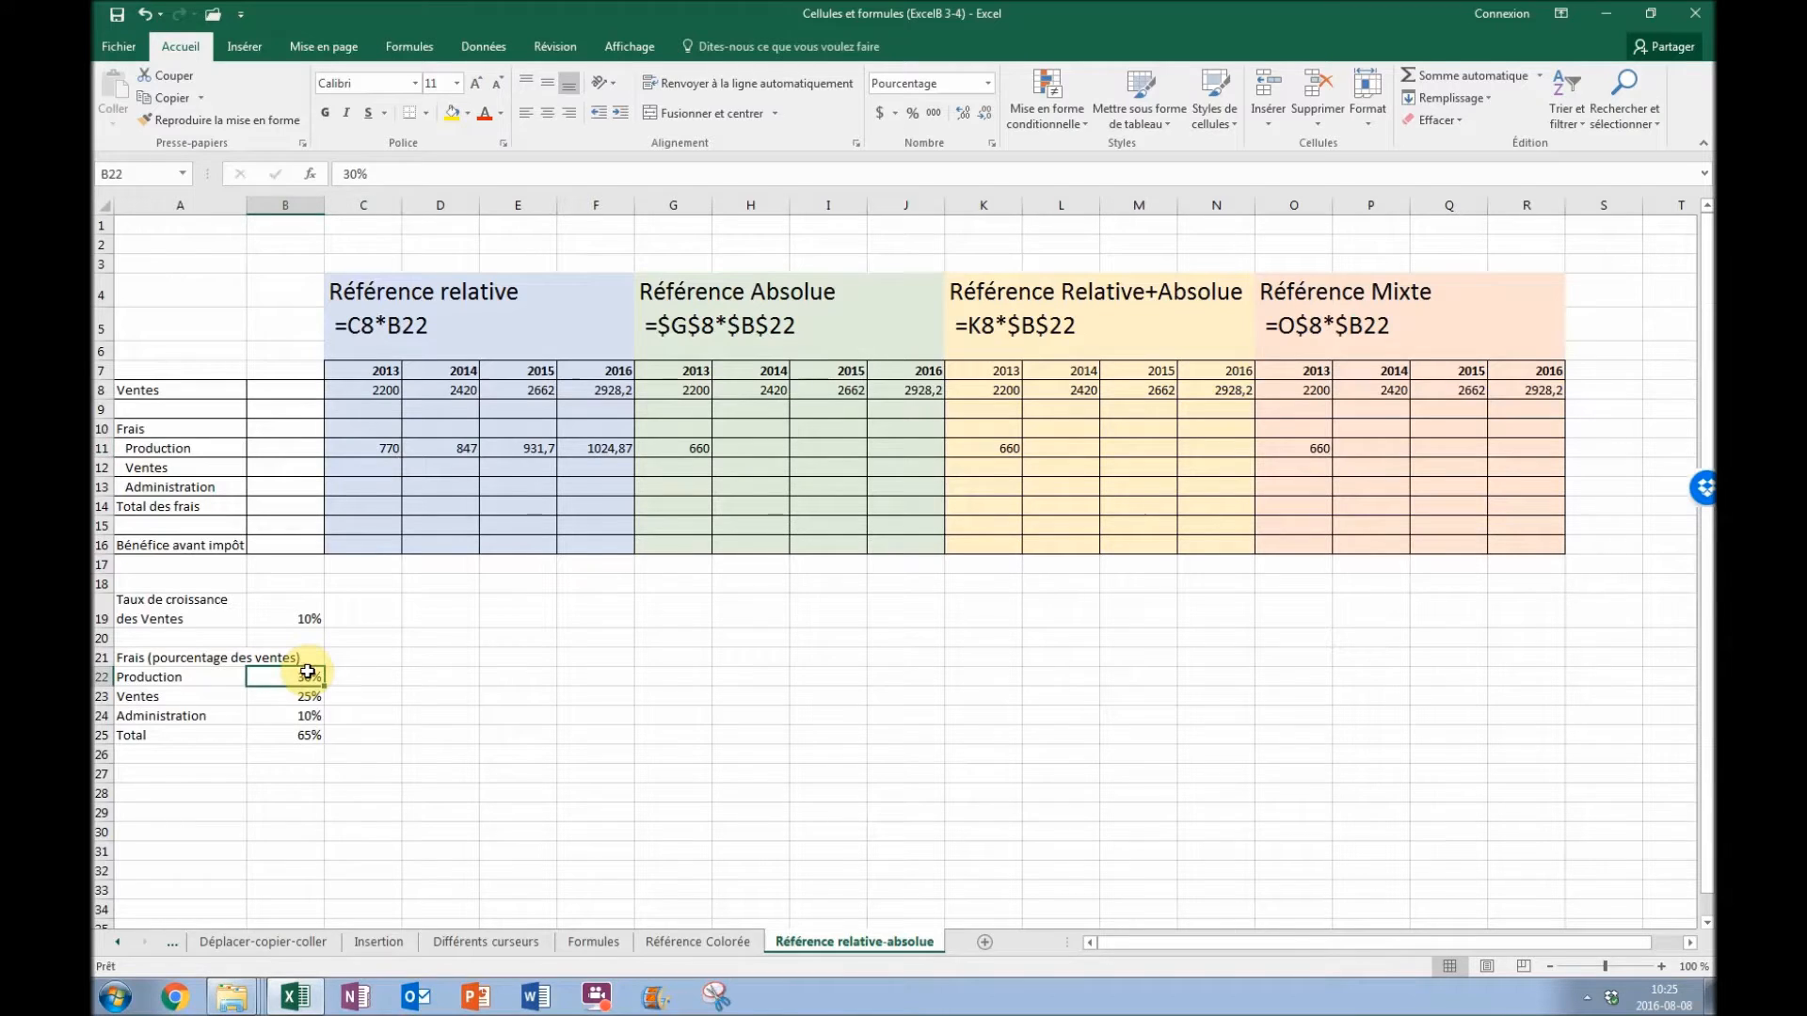
{"action": "type", "text": "35"}
{"action": "key", "text": "Return"}
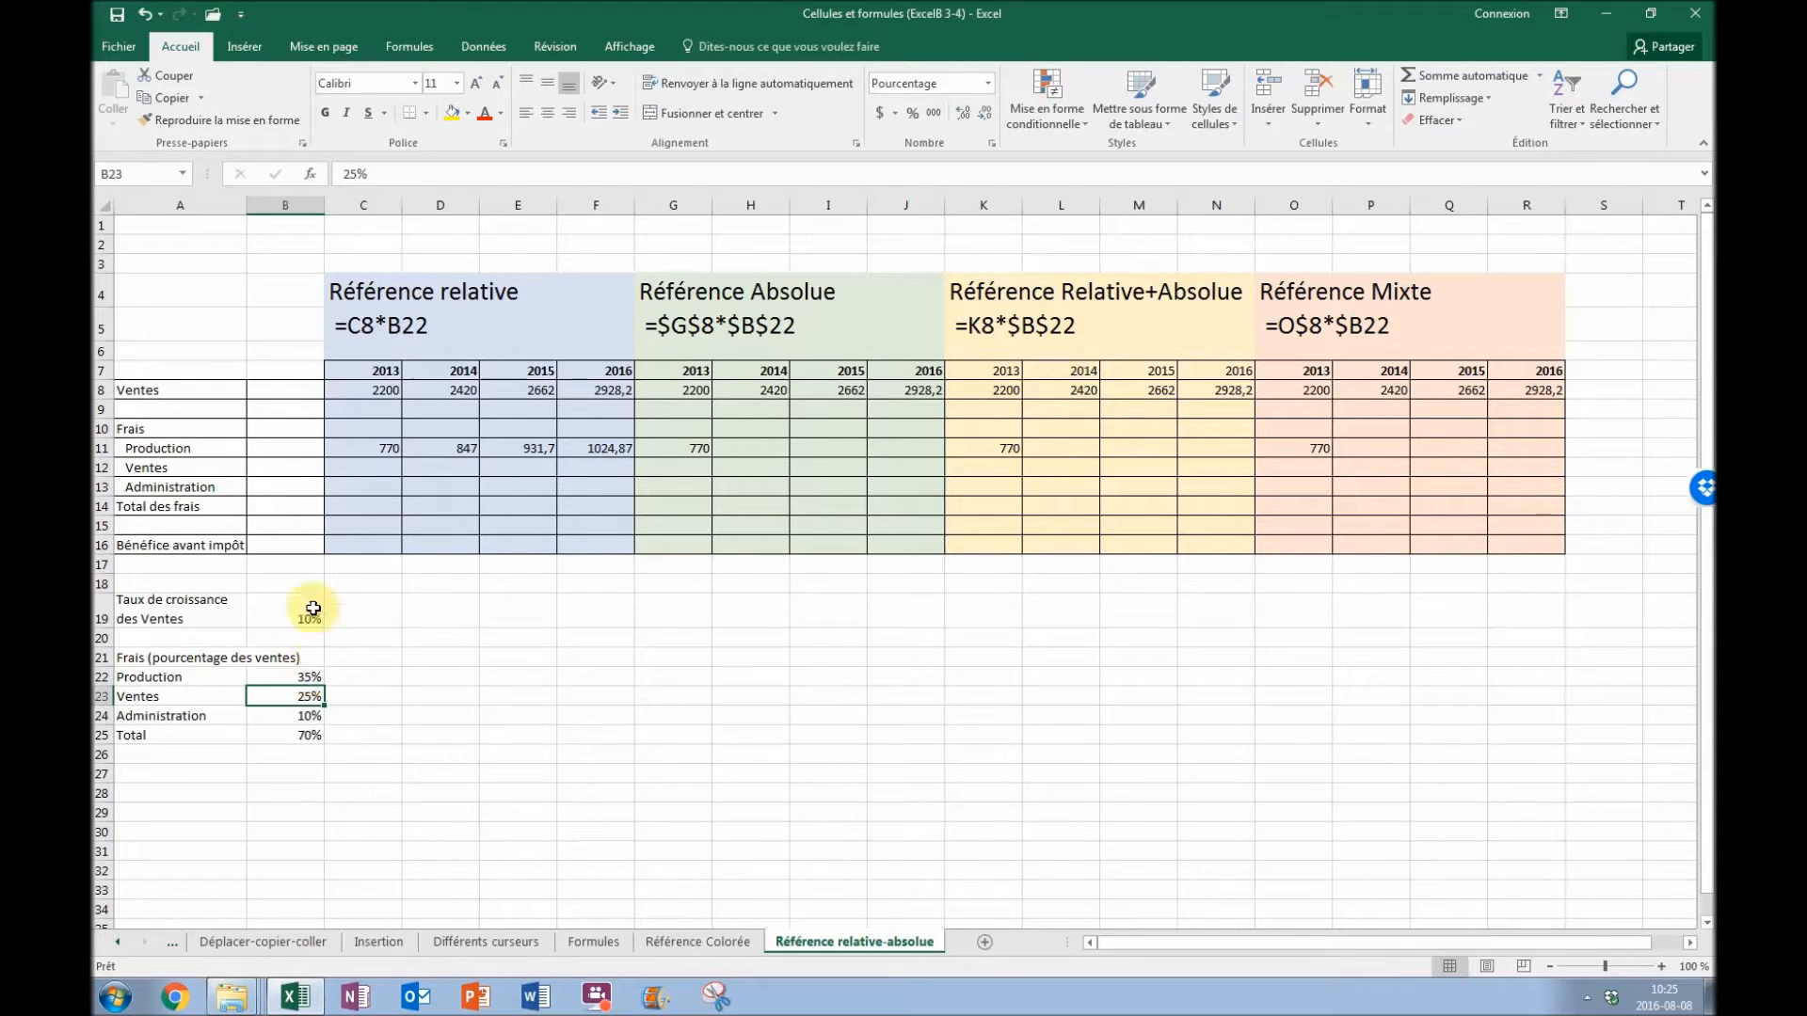
- Replace the fixed 35% in C11's formula with a reference to B22, and clear the copied Production values in D11:F11
{"action": "left_click", "coordinate": [362, 449]}
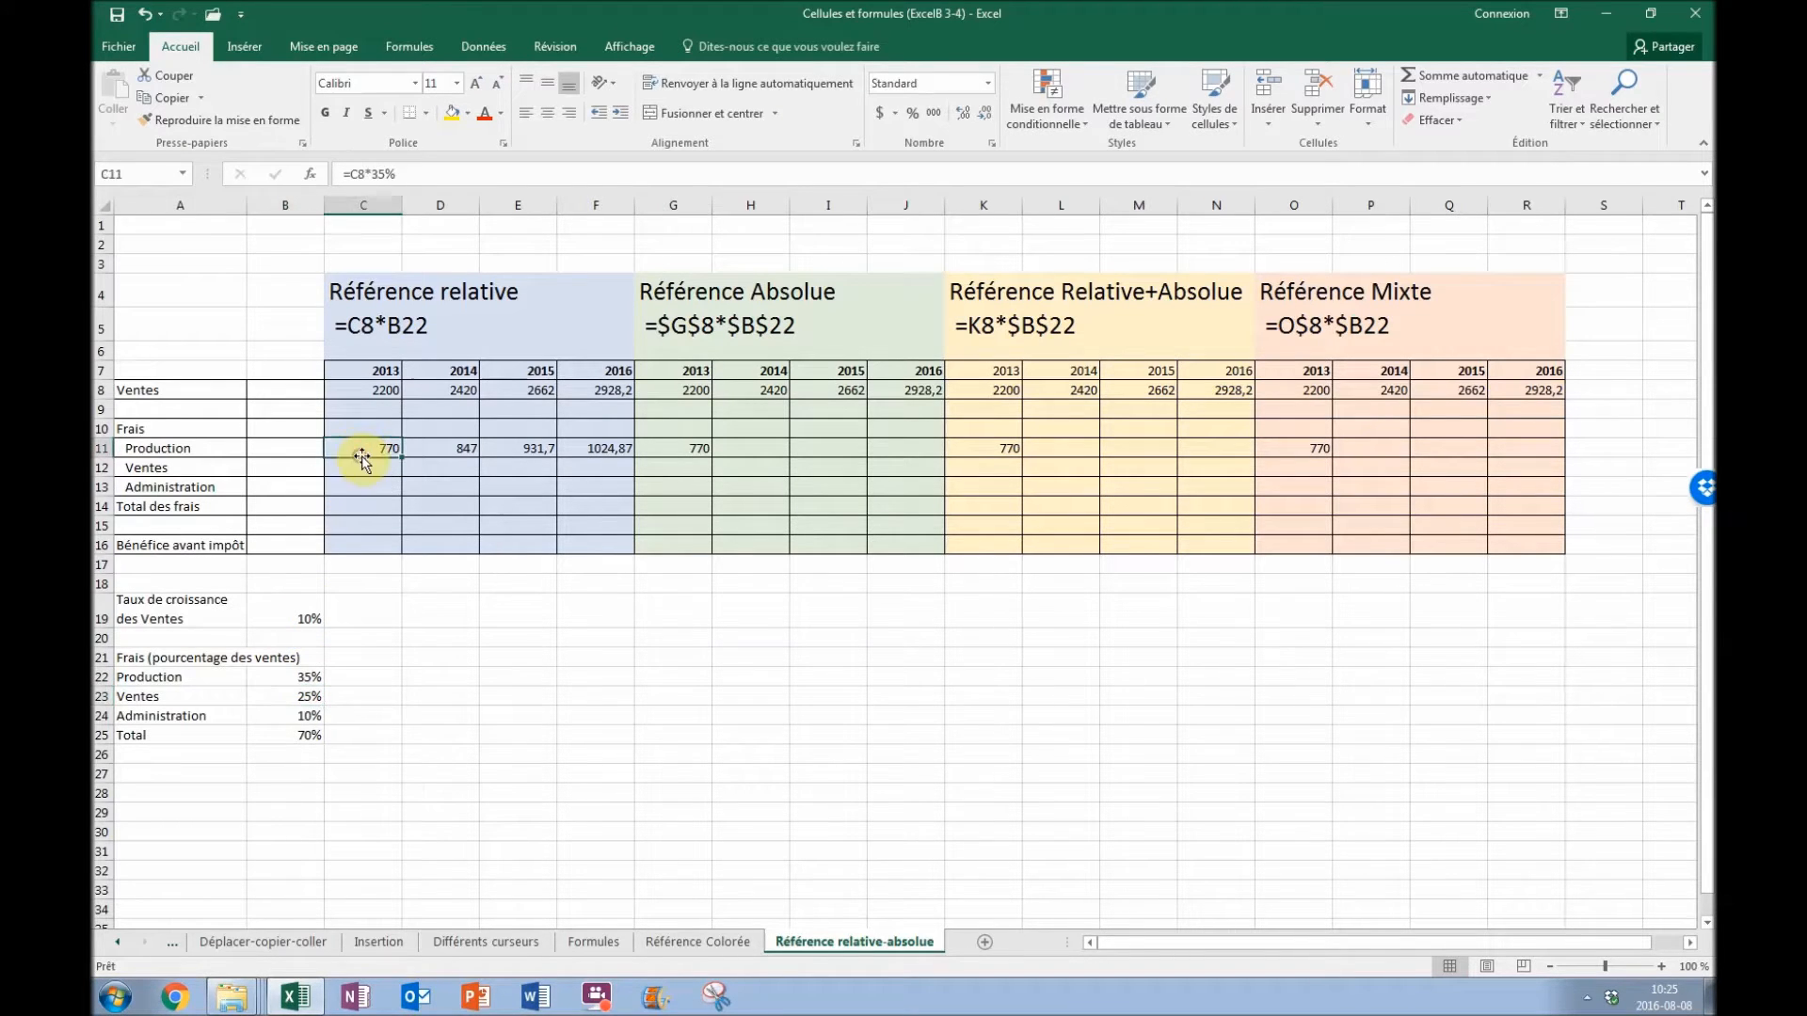
{"action": "left_click", "coordinate": [375, 174]}
{"action": "left_click_drag", "start_coordinate": [374, 173], "coordinate": [397, 174]}
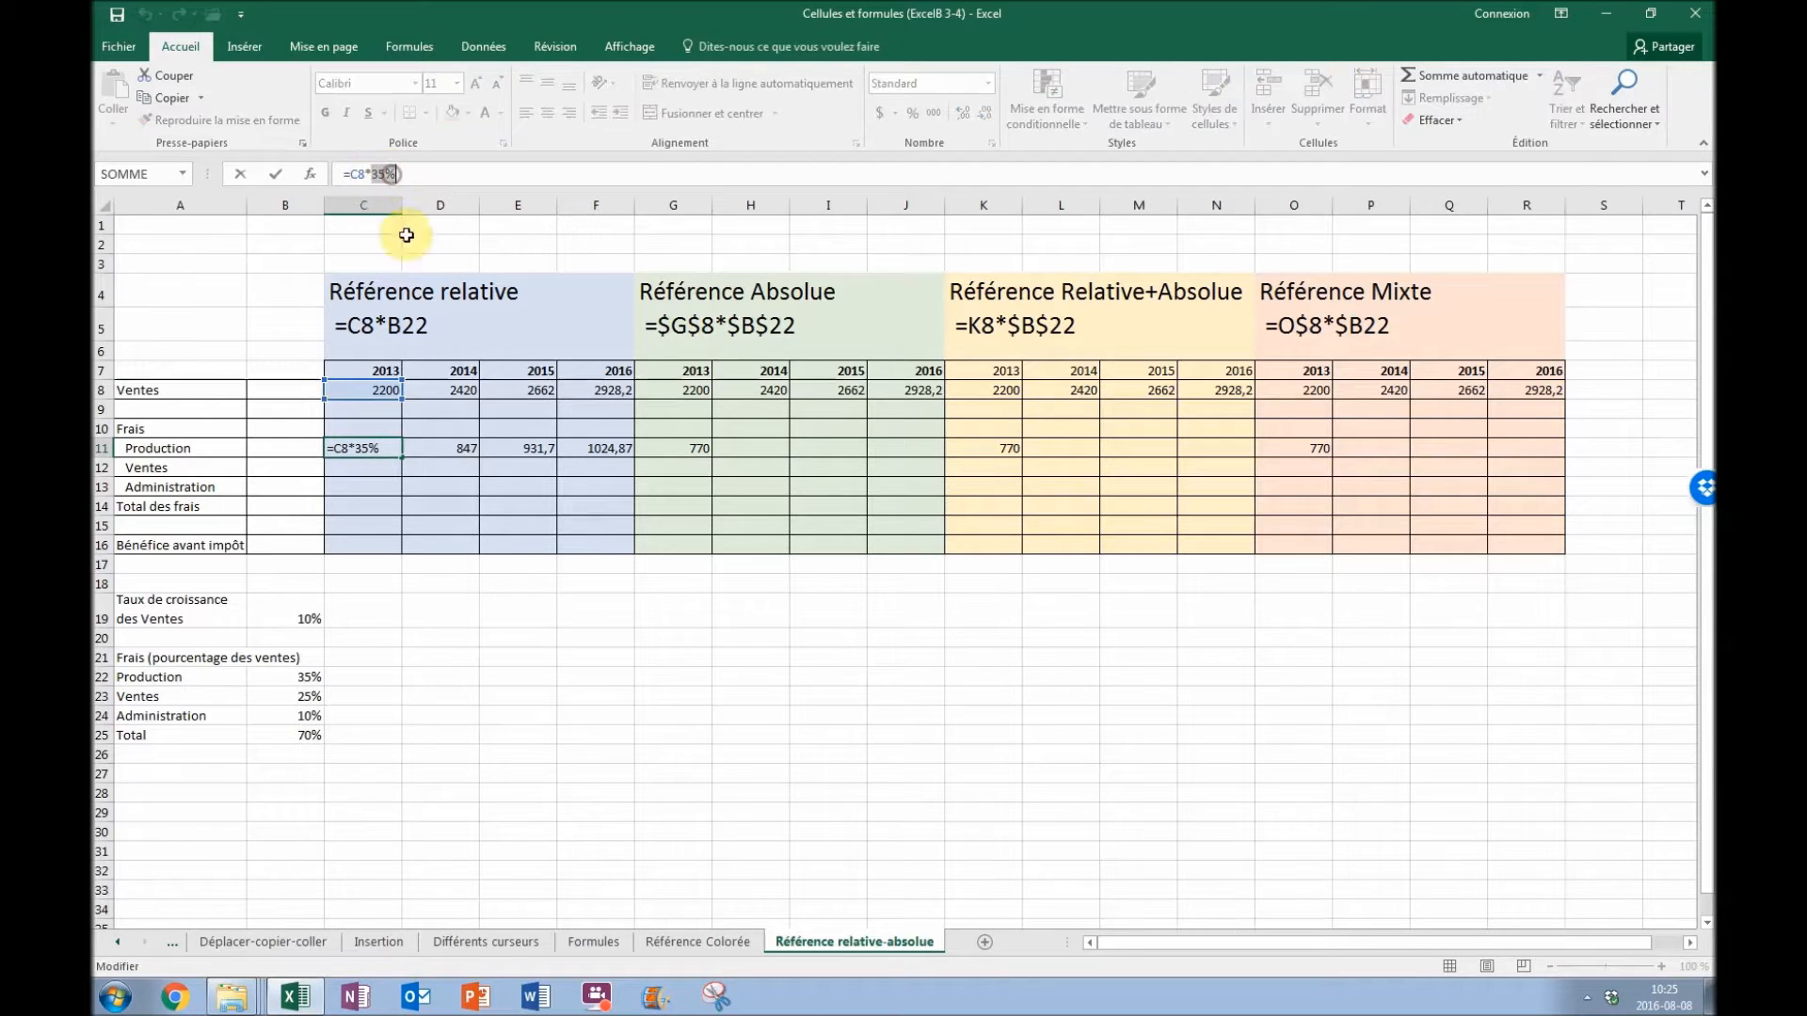
{"action": "left_click", "coordinate": [302, 676]}
{"action": "key", "text": "Return"}
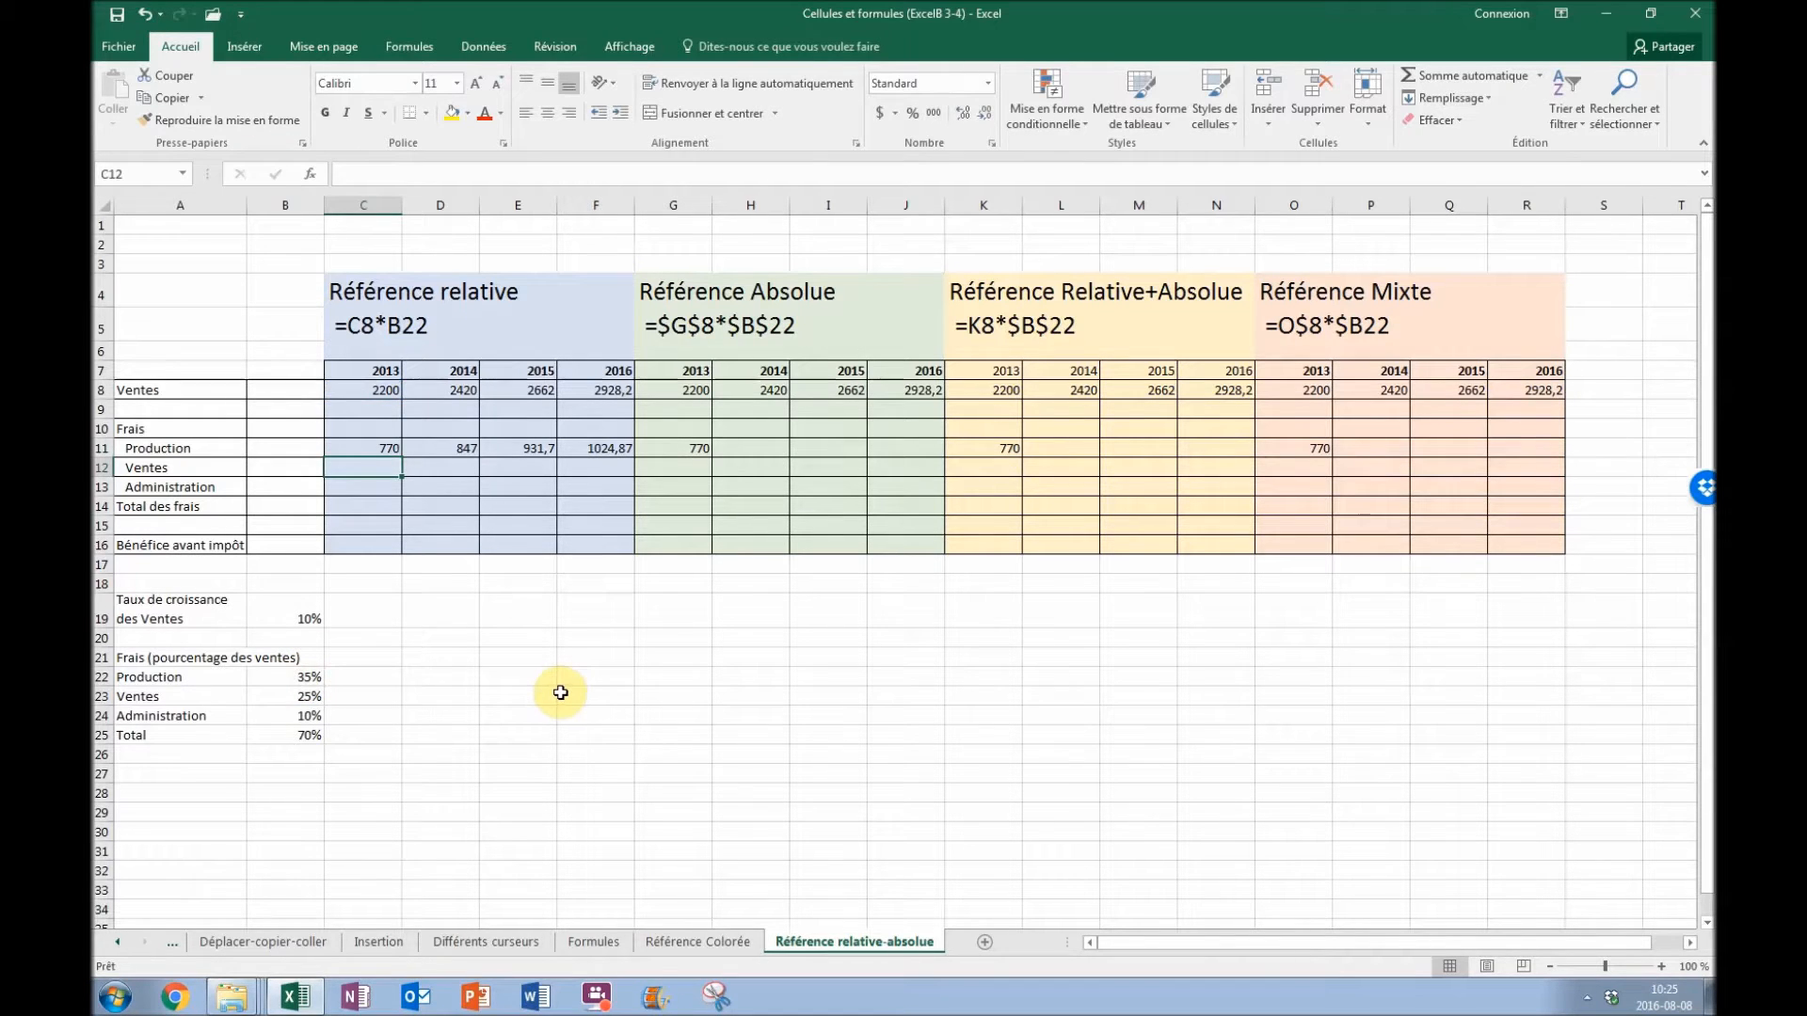
{"action": "left_click_drag", "start_coordinate": [466, 450], "coordinate": [588, 456]}
{"action": "key", "text": "Delete"}
- Set the Production expense percentage in B22 to 30%
{"action": "left_click", "coordinate": [302, 677]}
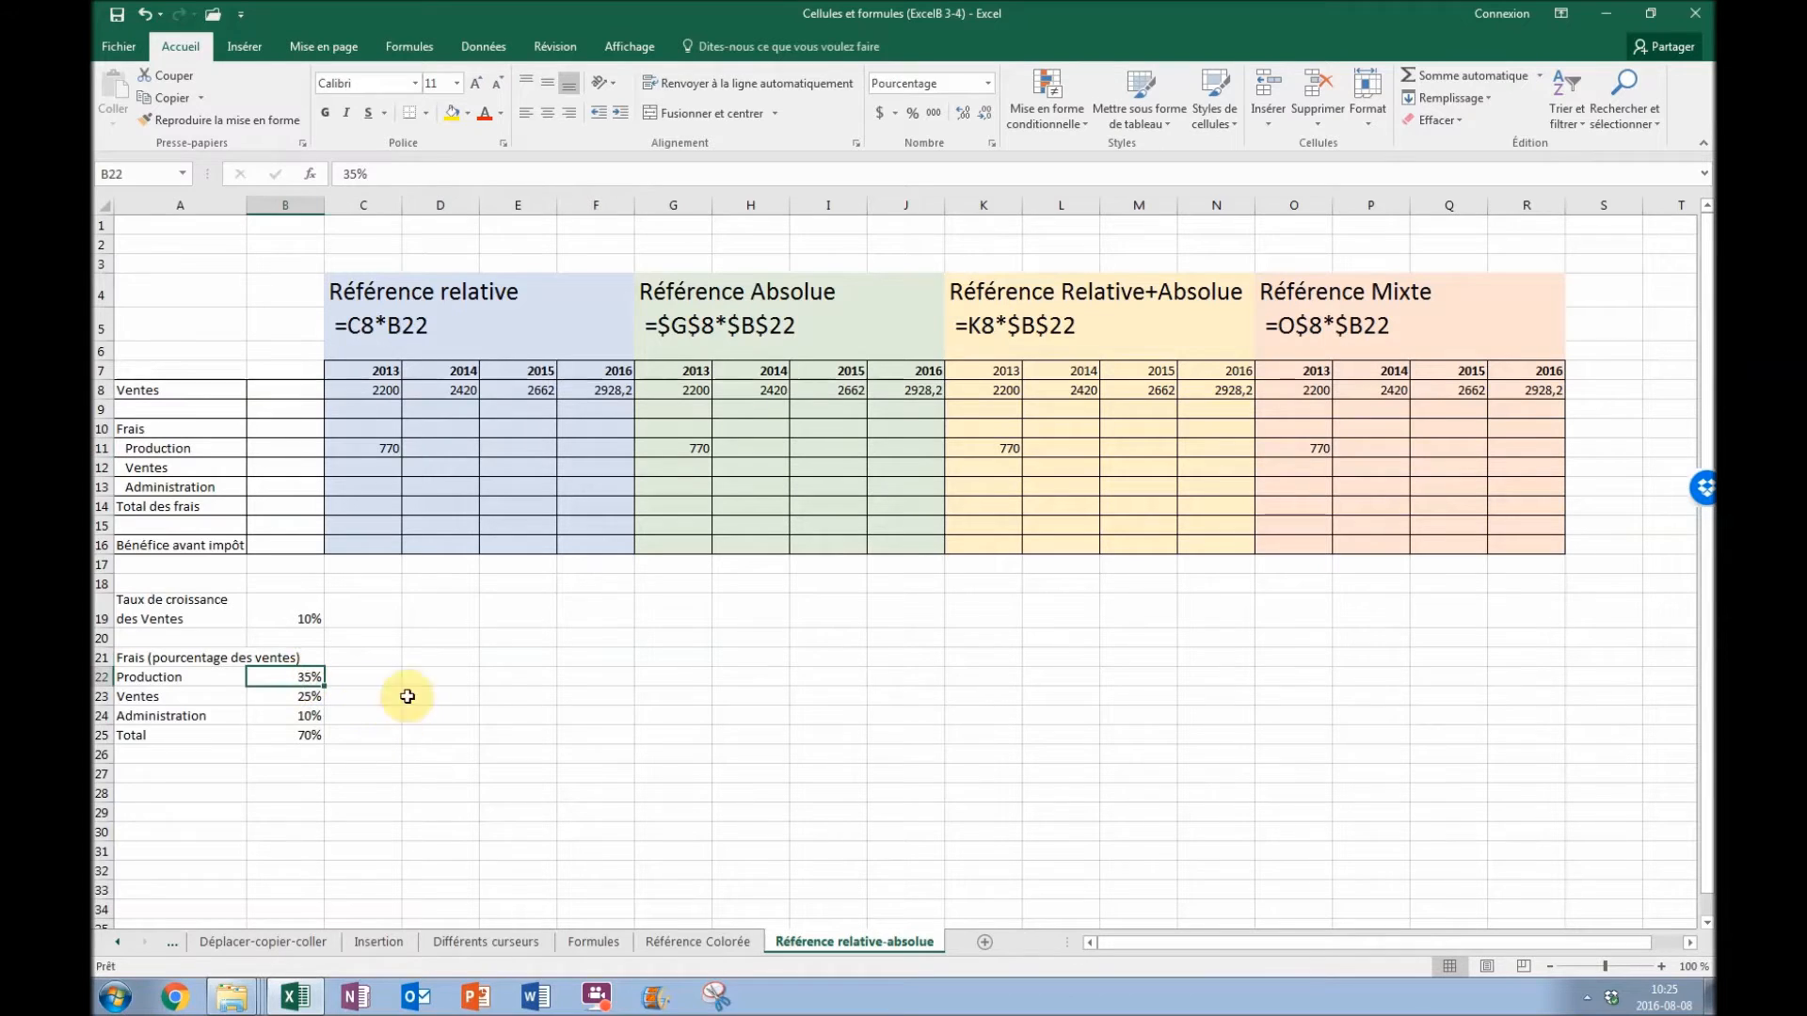
{"action": "type", "text": "30"}
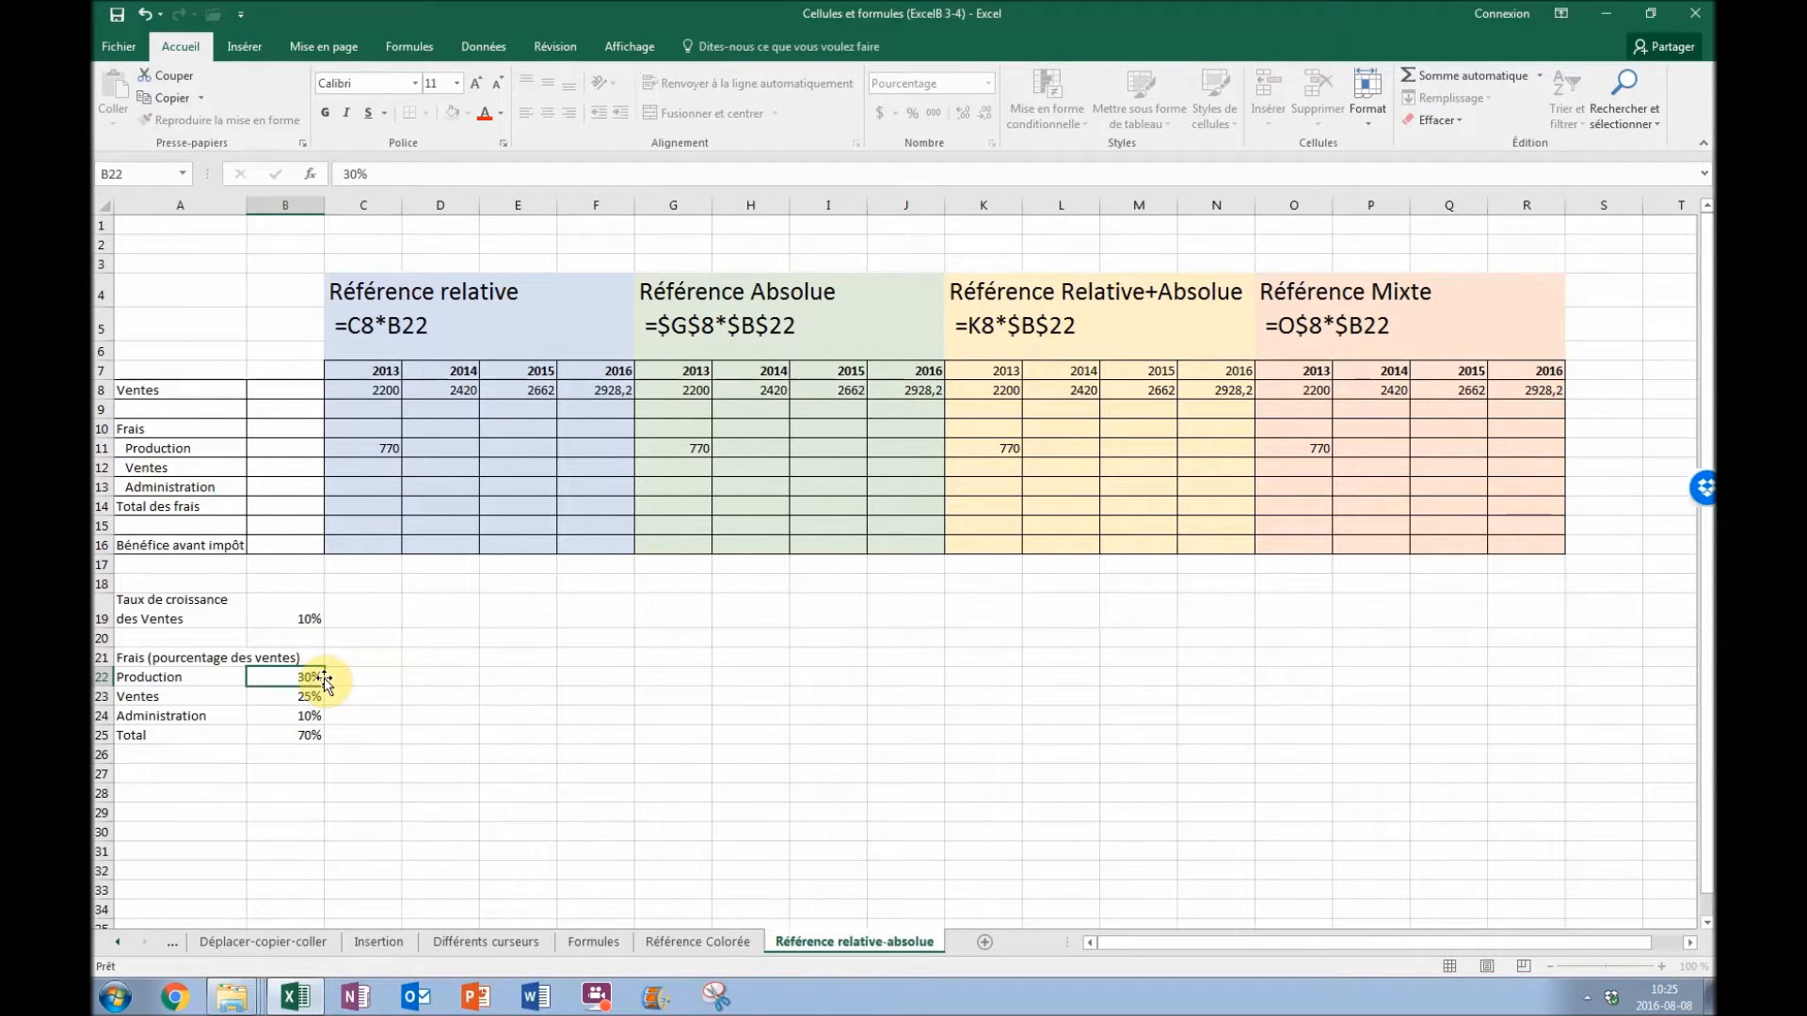
{"action": "key", "text": "Return"}
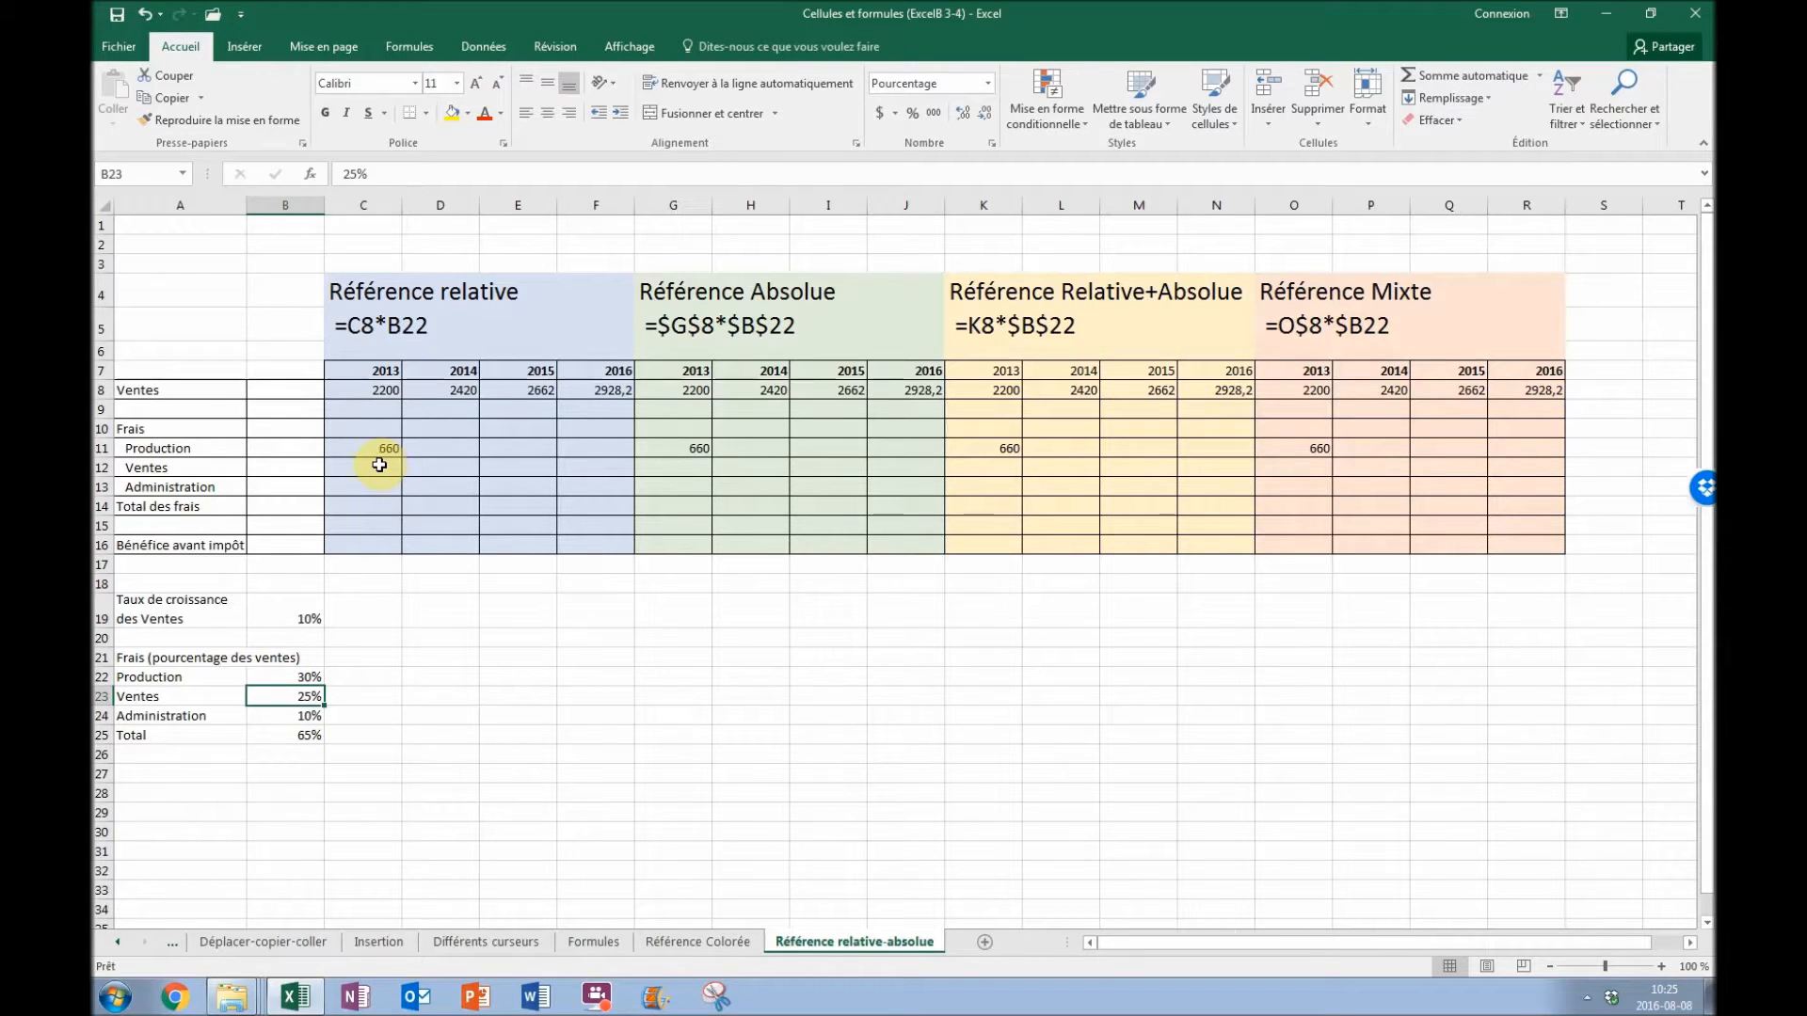
{"action": "left_click", "coordinate": [298, 680]}
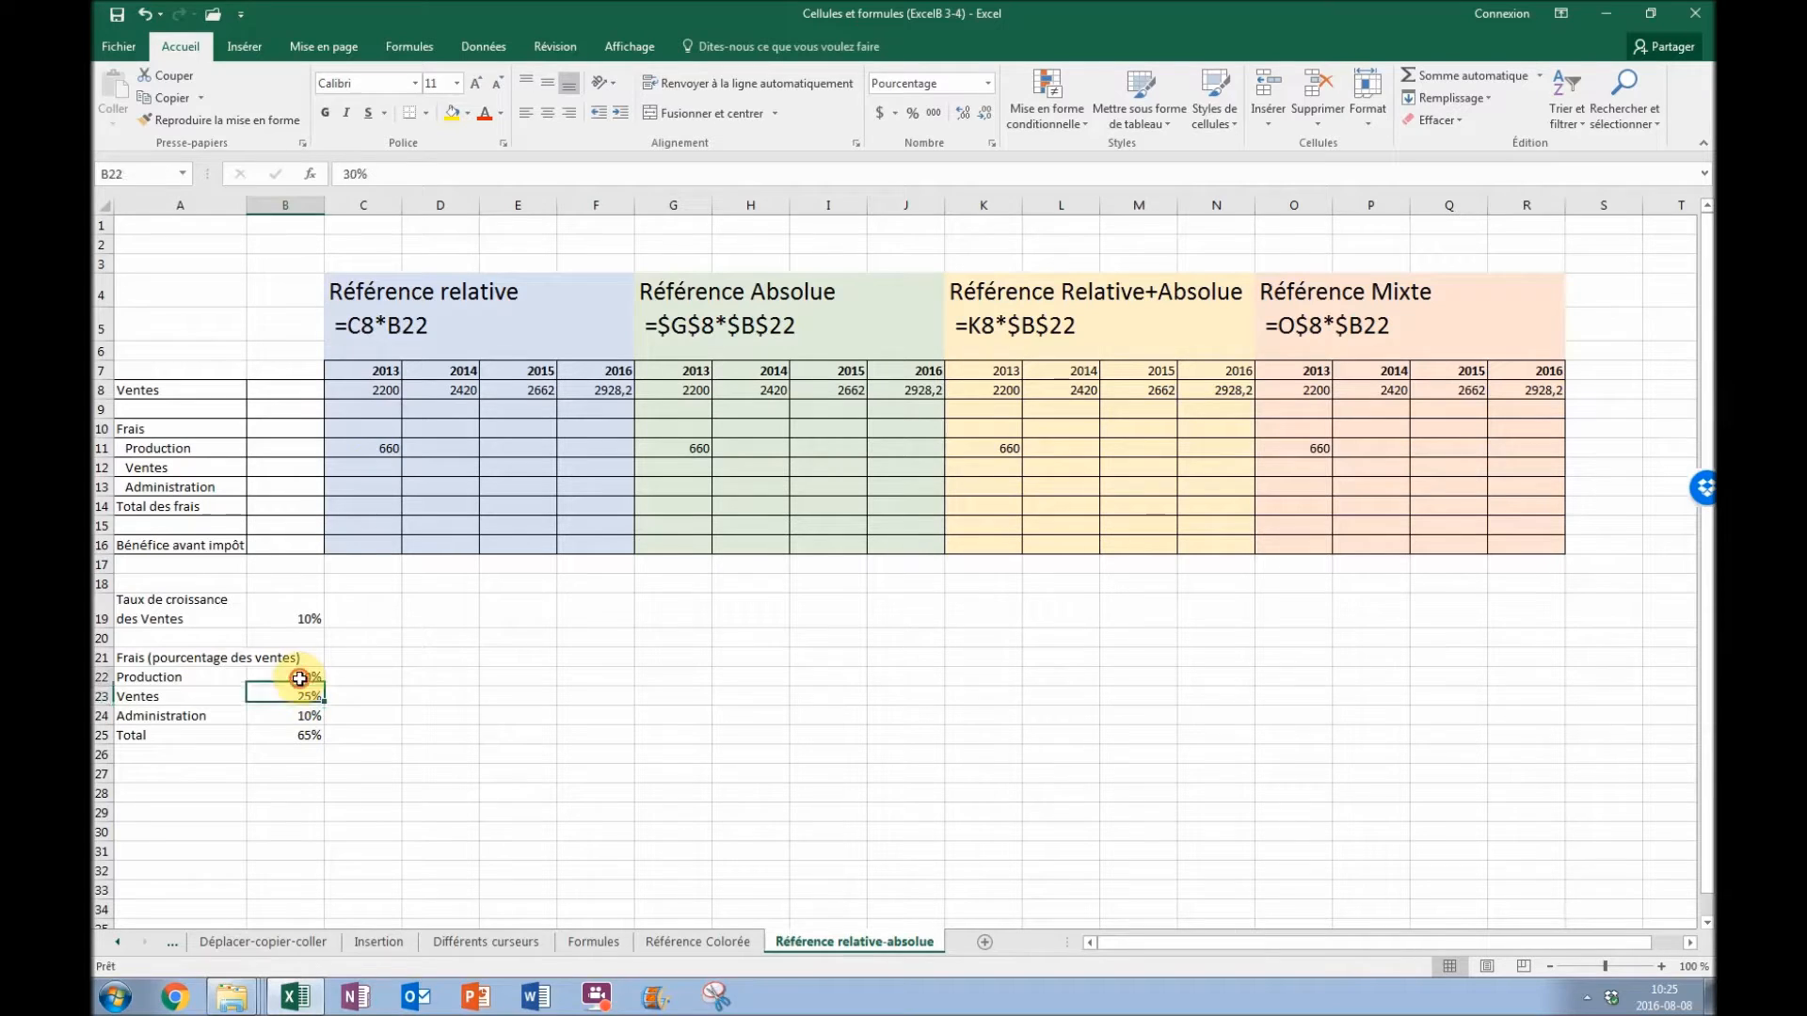
- Copy the relative formula =C8*B22 from C11 across D11:F11 and compare the cell references in C11 and D11
{"action": "left_click", "coordinate": [382, 449]}
{"action": "left_click_drag", "start_coordinate": [402, 455], "coordinate": [610, 453]}
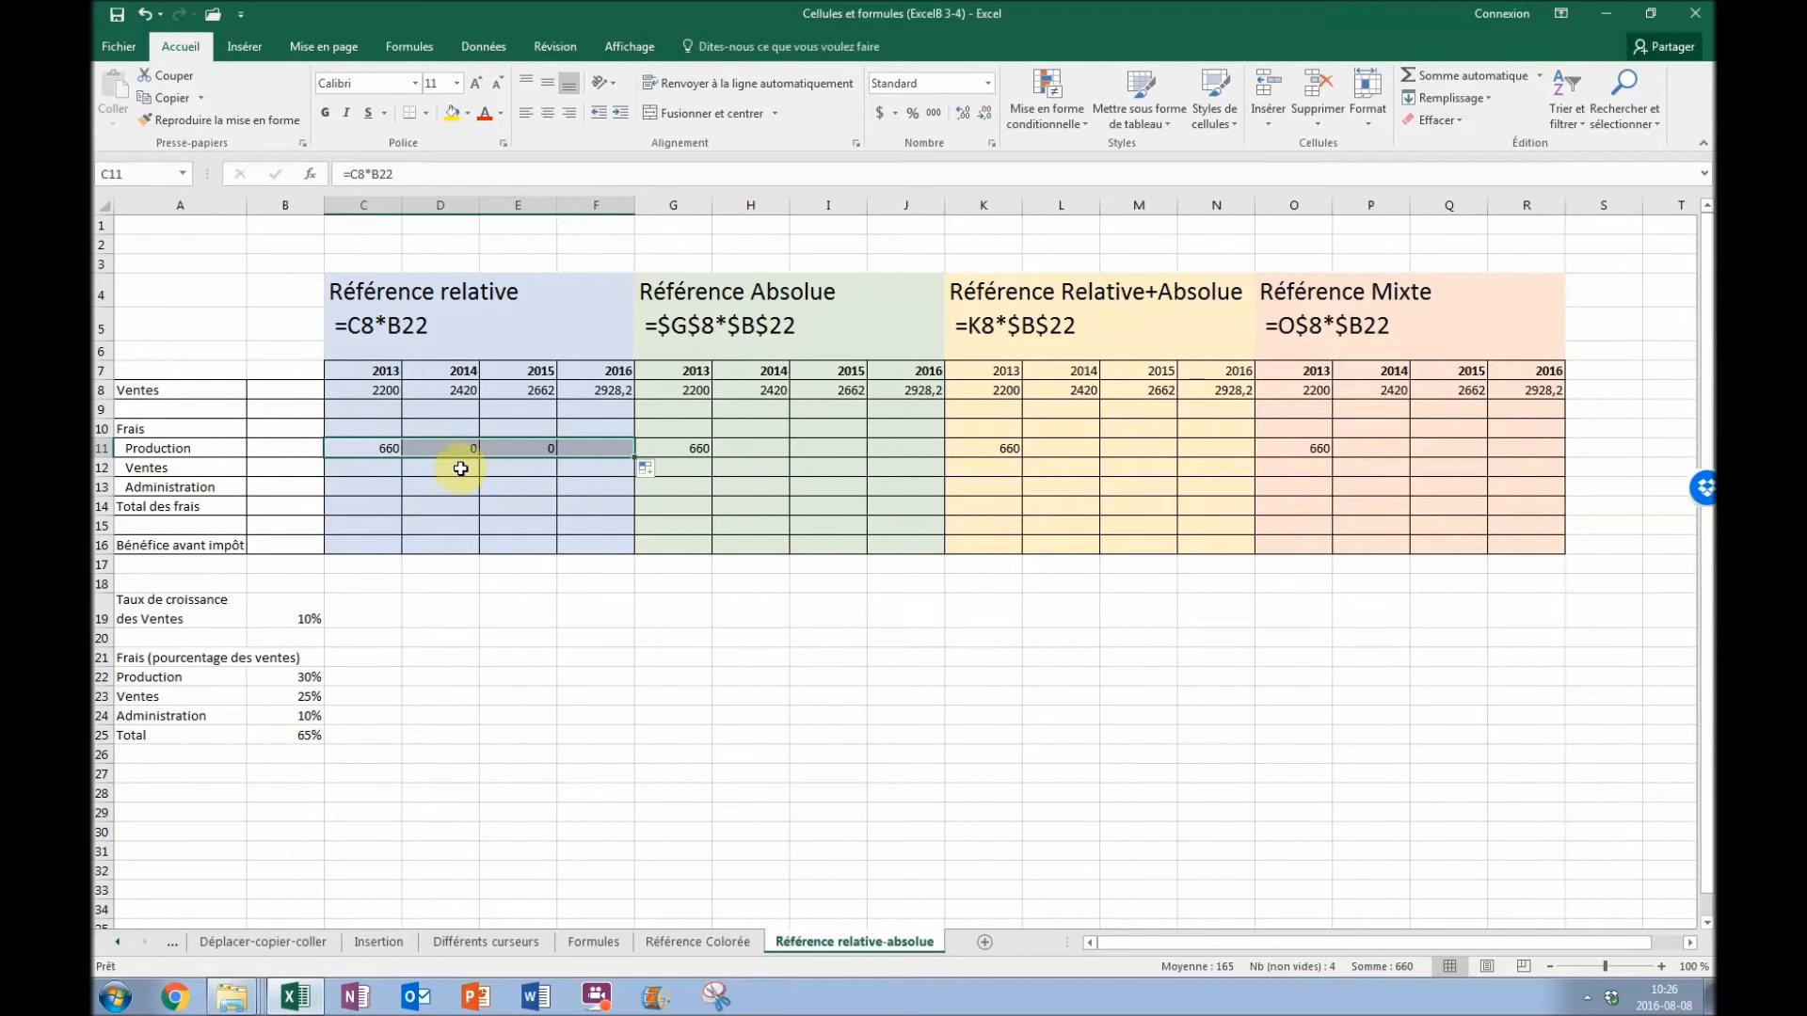
{"action": "left_click", "coordinate": [597, 448]}
{"action": "left_click", "coordinate": [362, 437]}
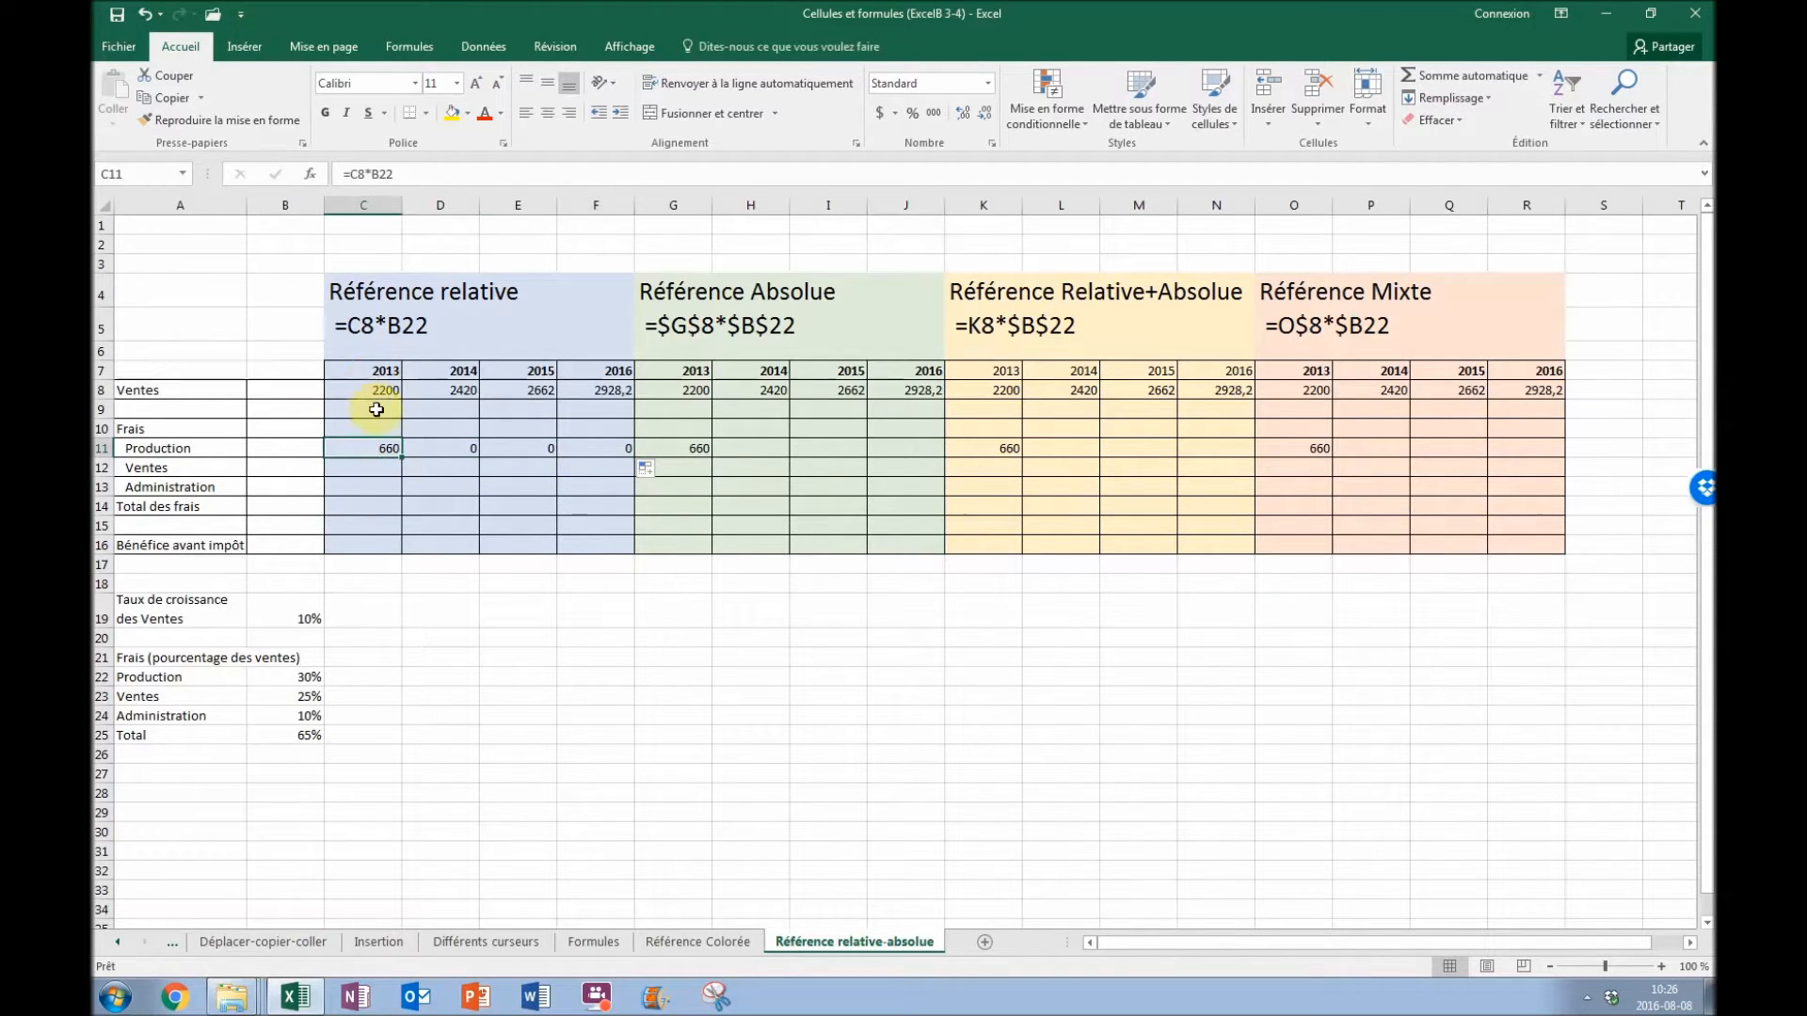
{"action": "left_click", "coordinate": [370, 174]}
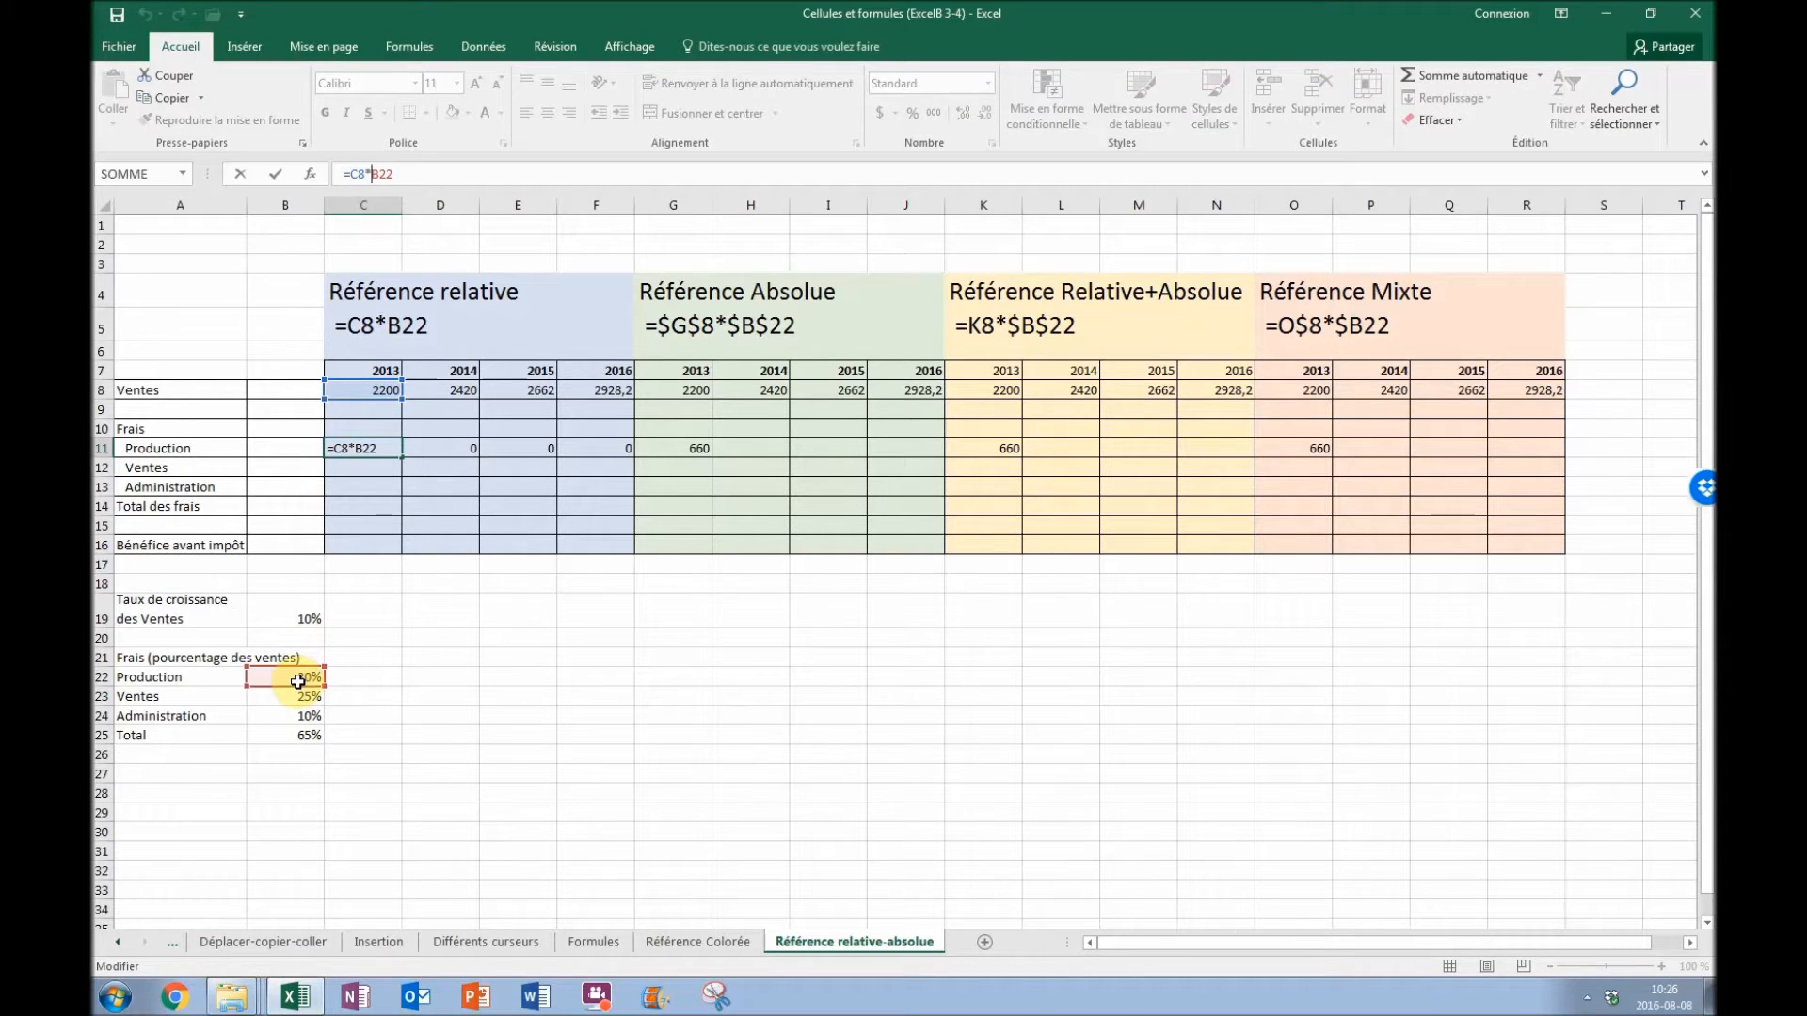
{"action": "key", "text": "Return"}
{"action": "left_click", "coordinate": [449, 437]}
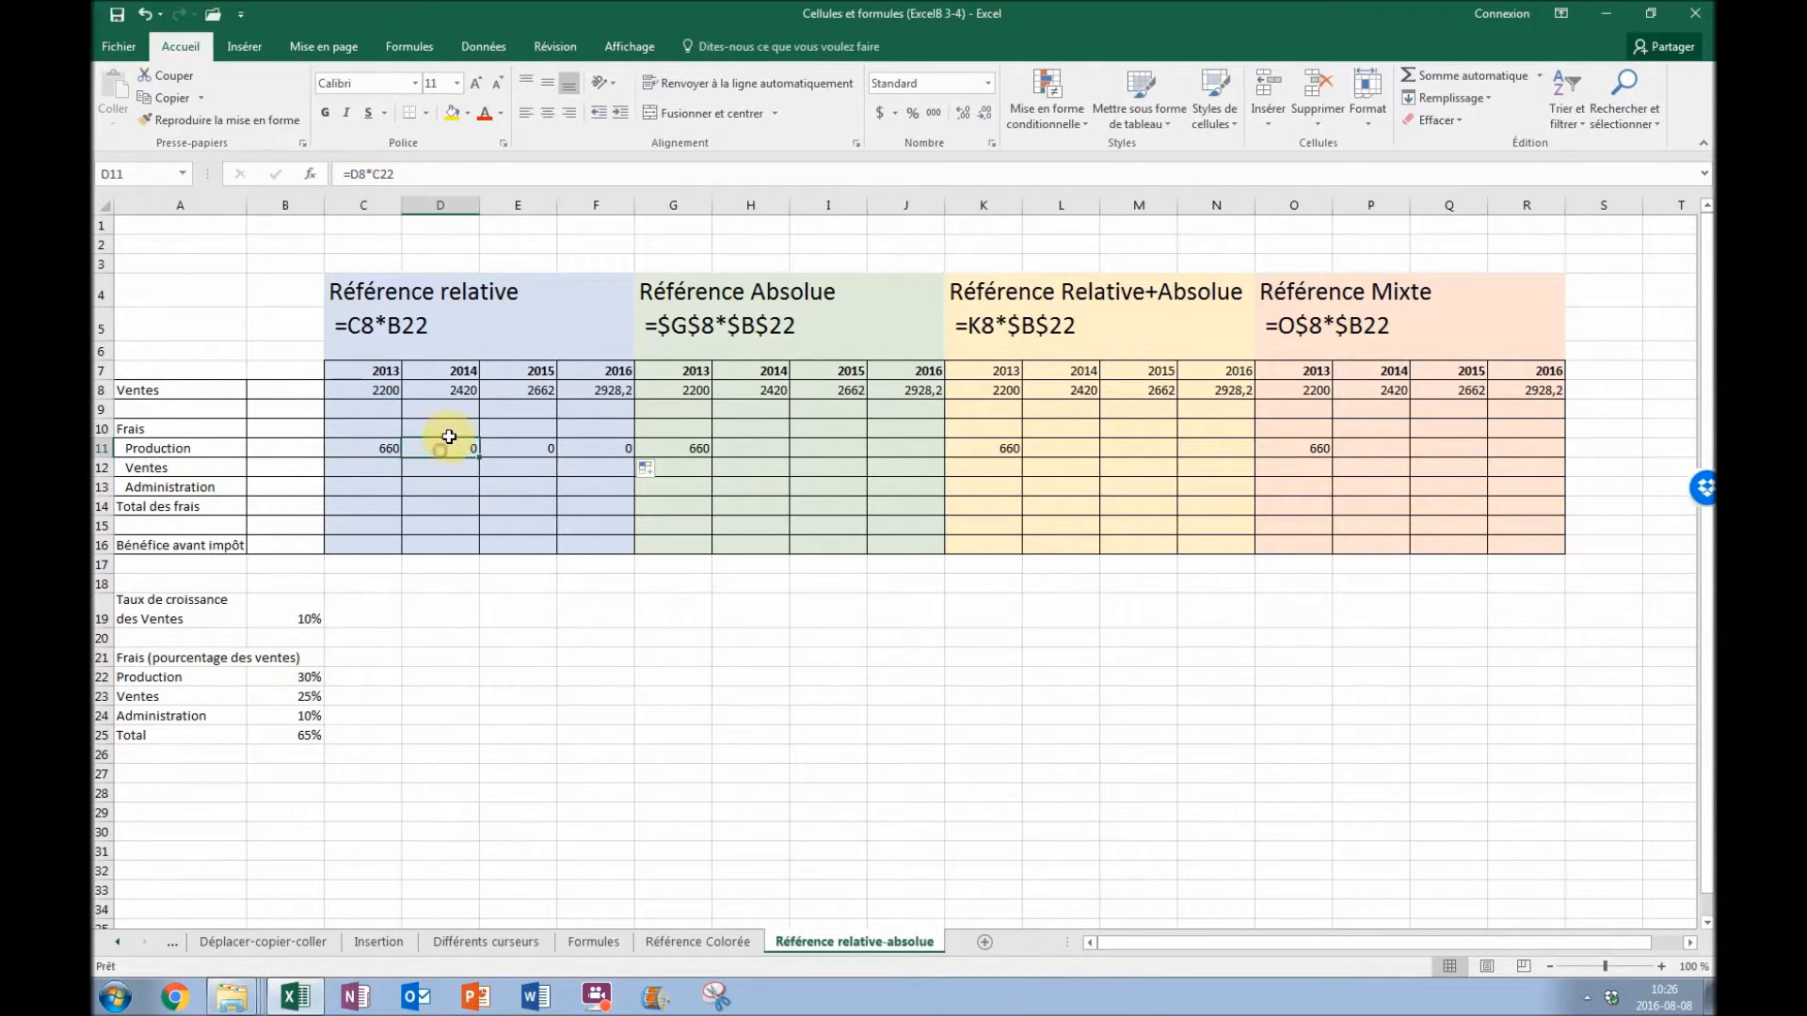
{"action": "left_click", "coordinate": [392, 173]}
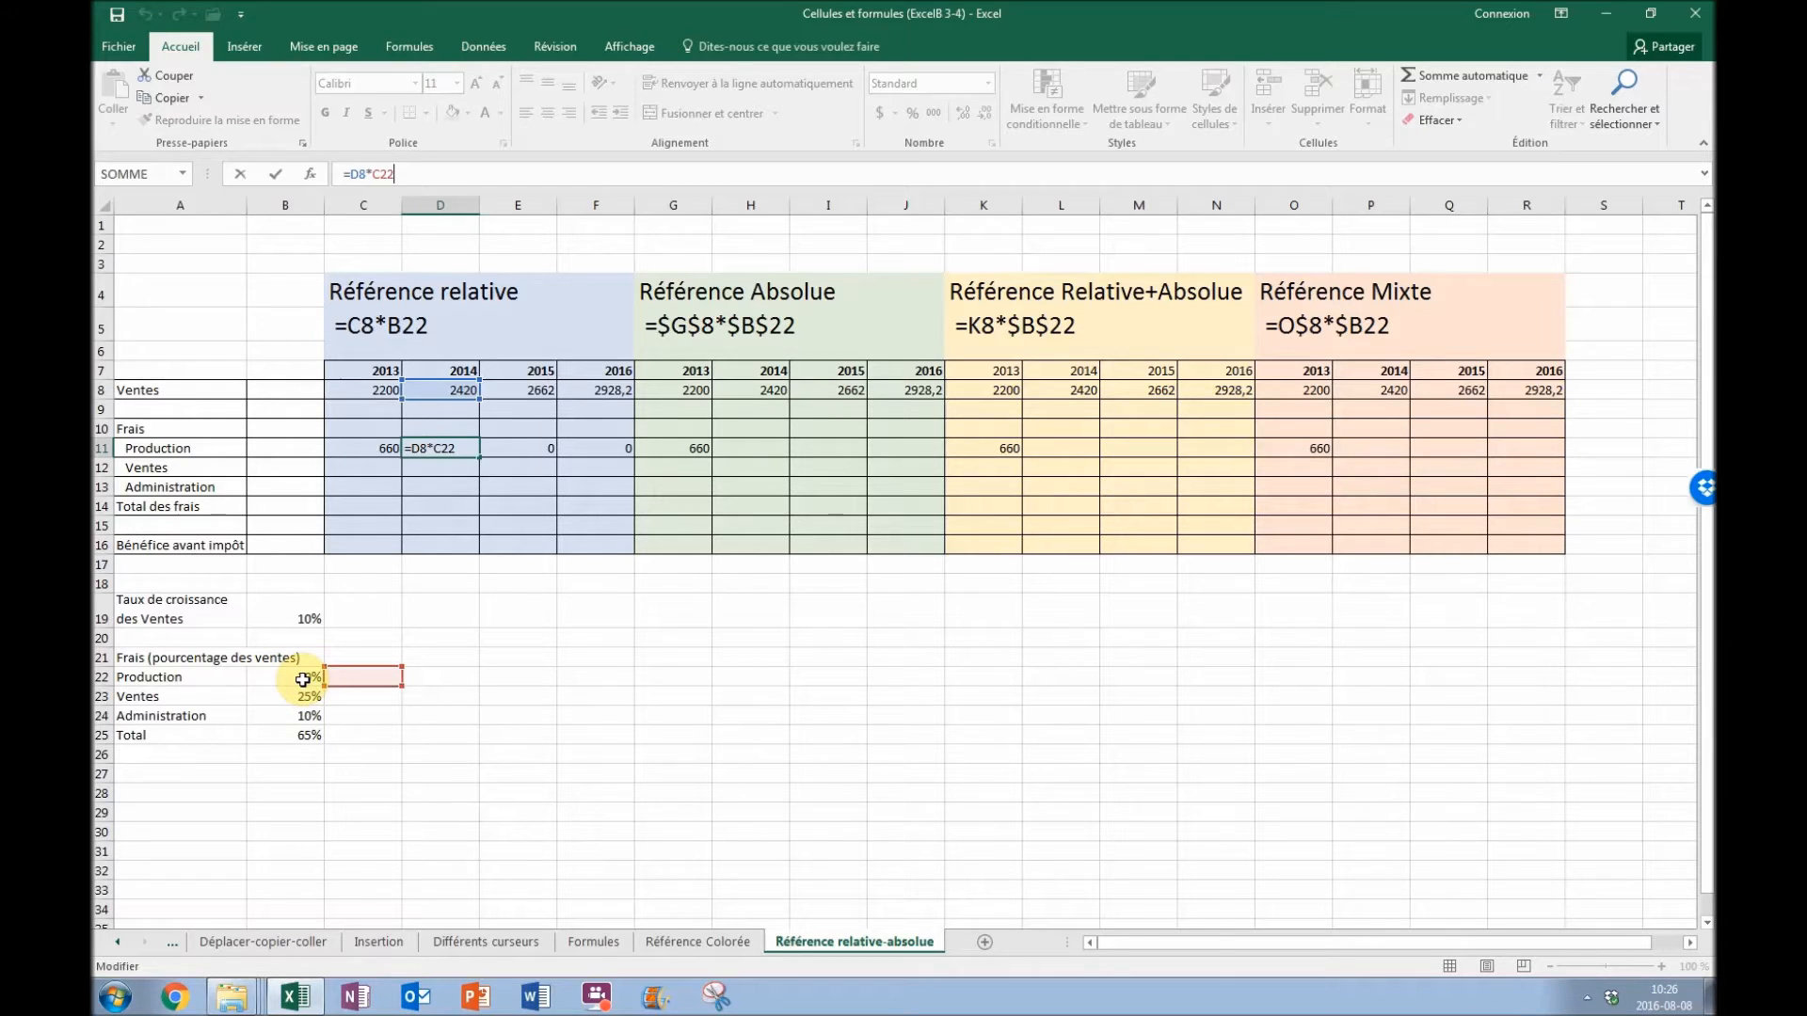
{"action": "key", "text": "Escape"}
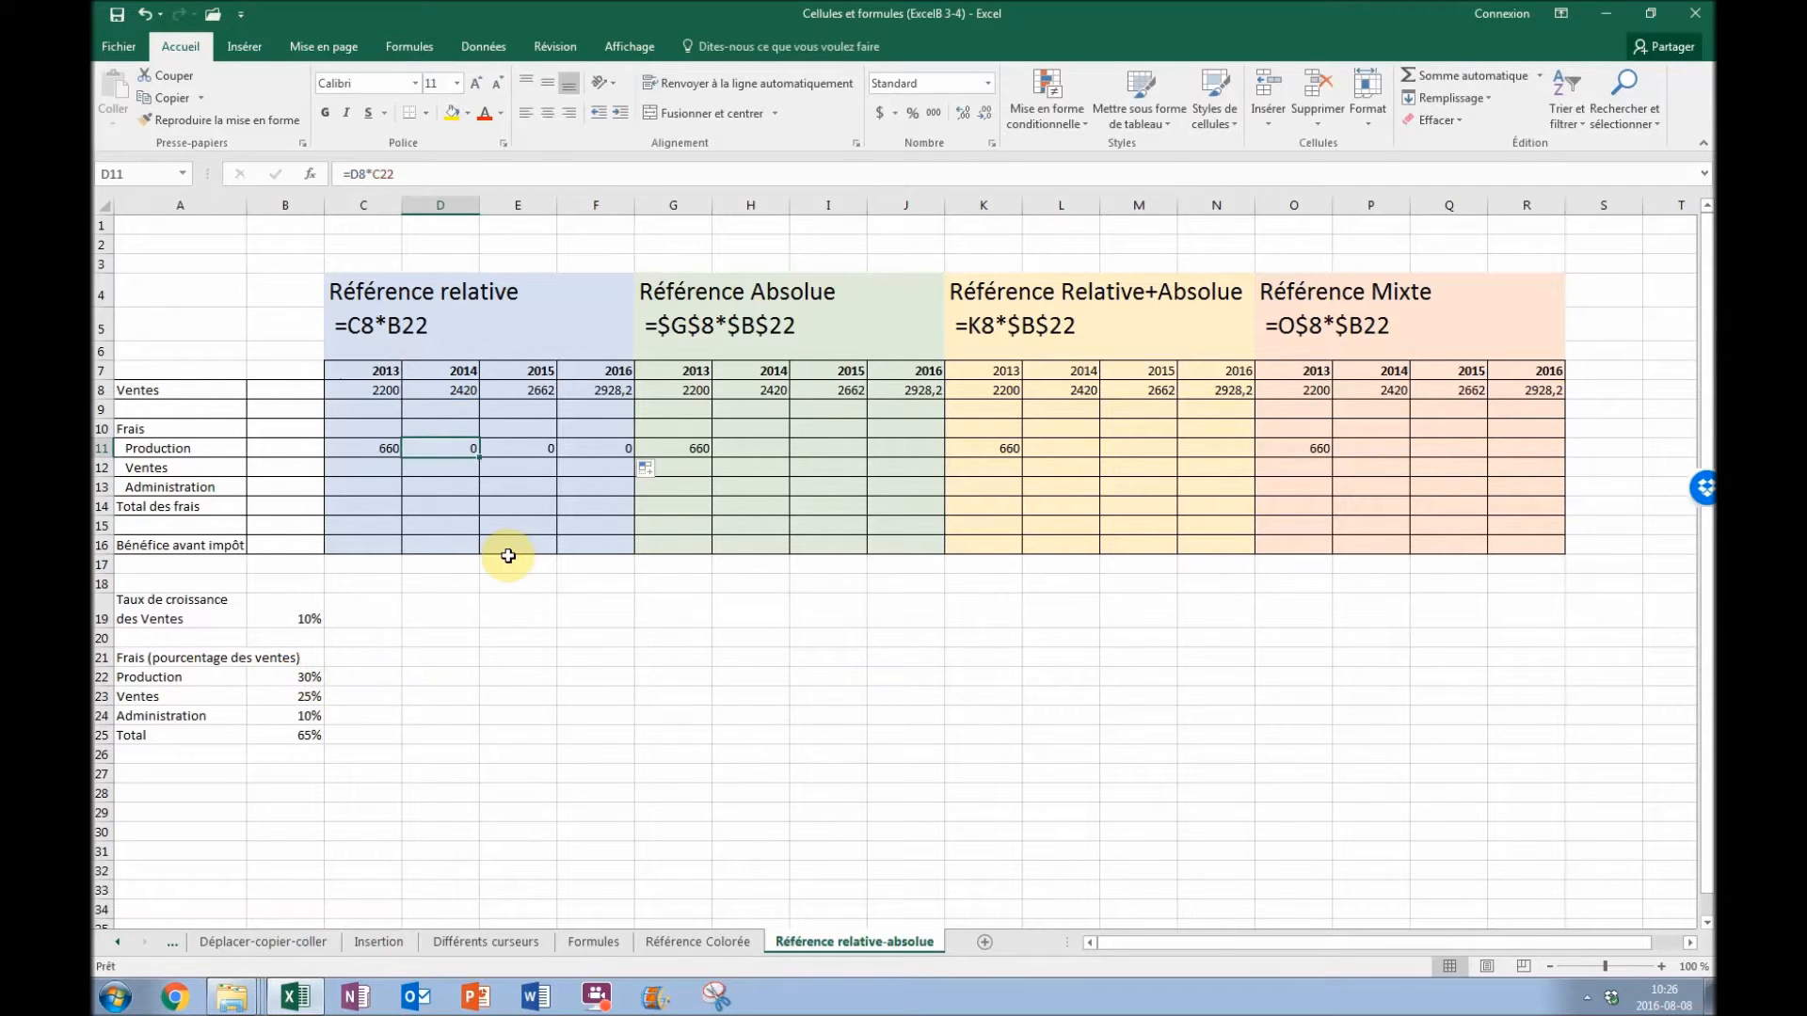
- Cycle the G8 reference in G11's formula through its mixed and relative forms, and return it to the absolute $G$8
{"action": "left_click", "coordinate": [704, 450]}
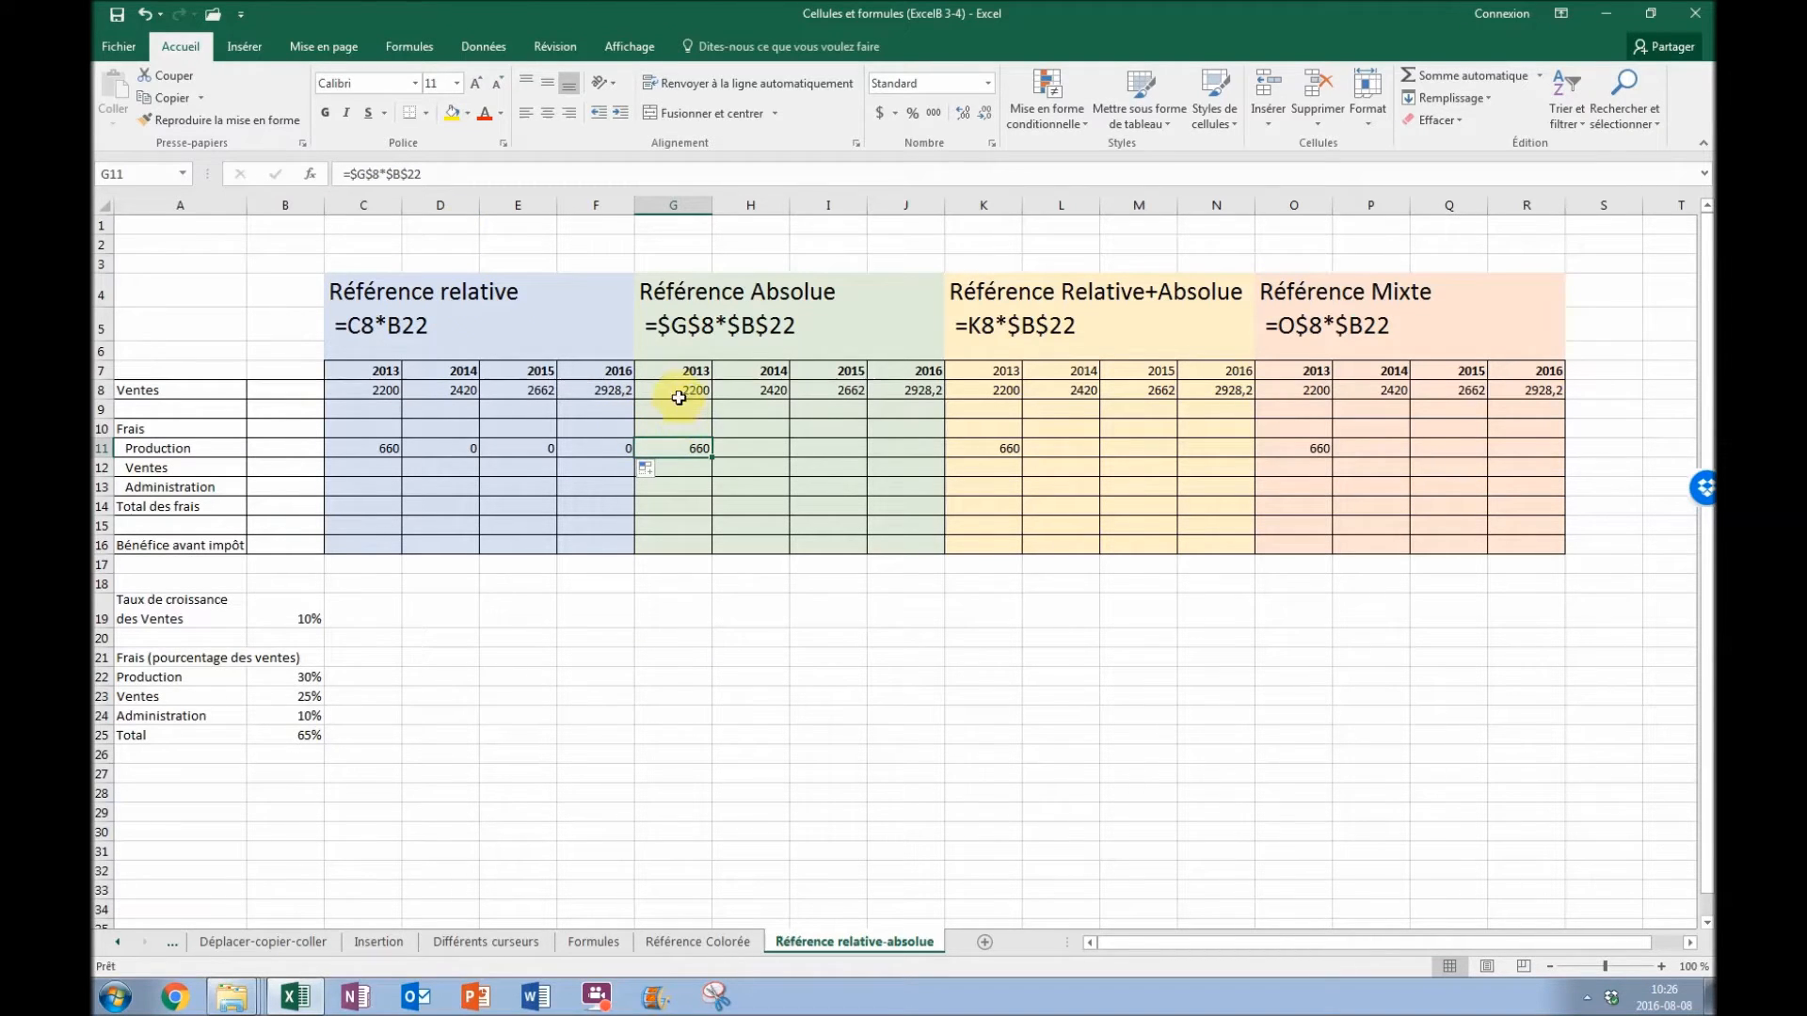
{"action": "left_click", "coordinate": [457, 176]}
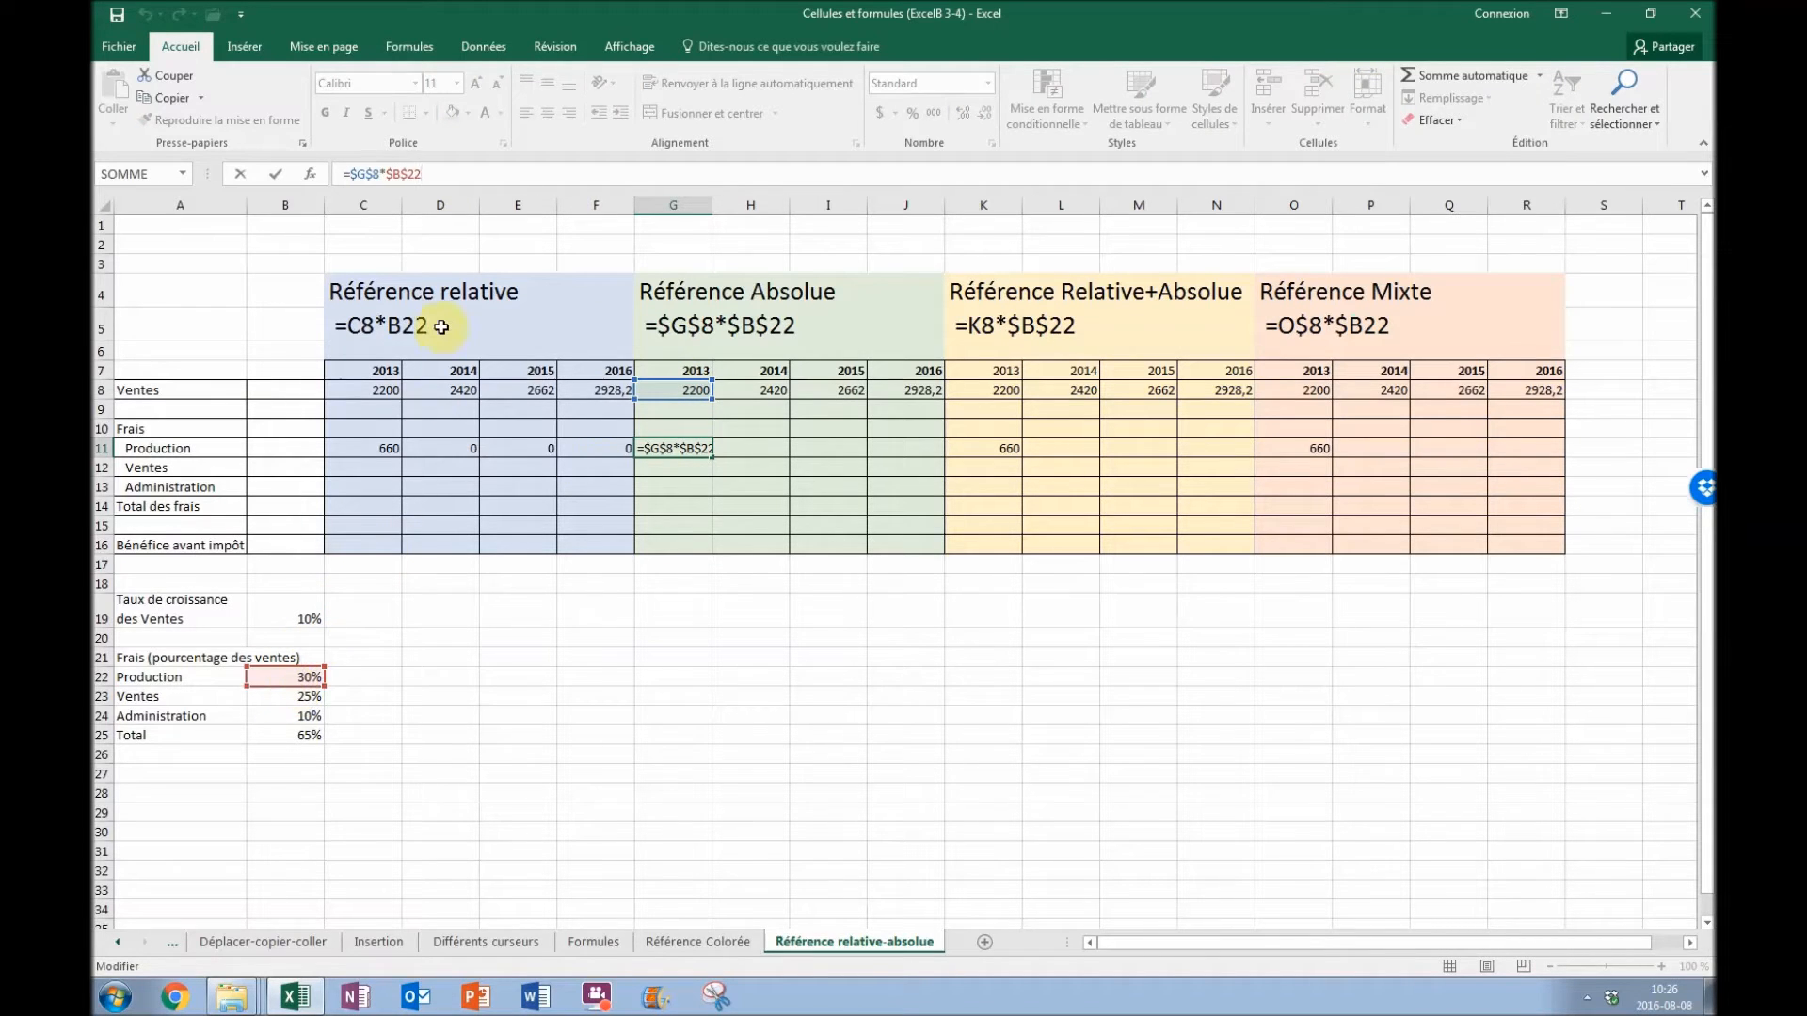
{"action": "left_click", "coordinate": [365, 174]}
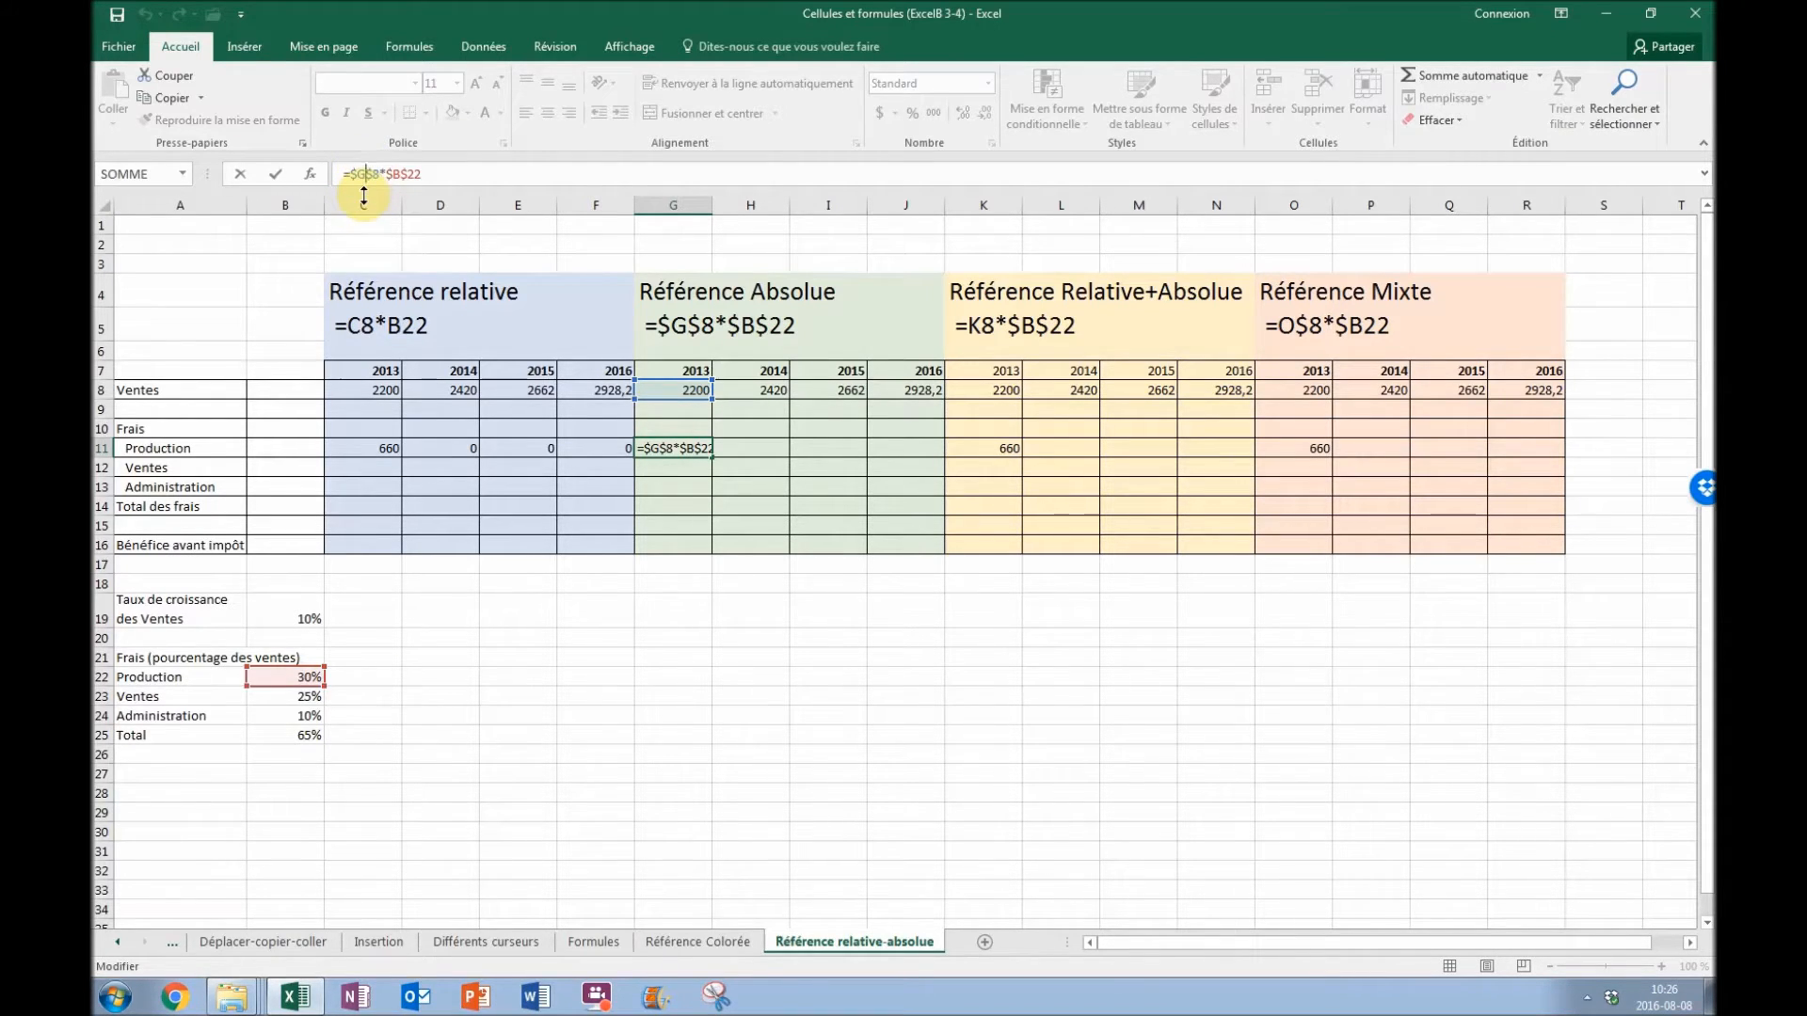
{"action": "key", "text": "F4"}
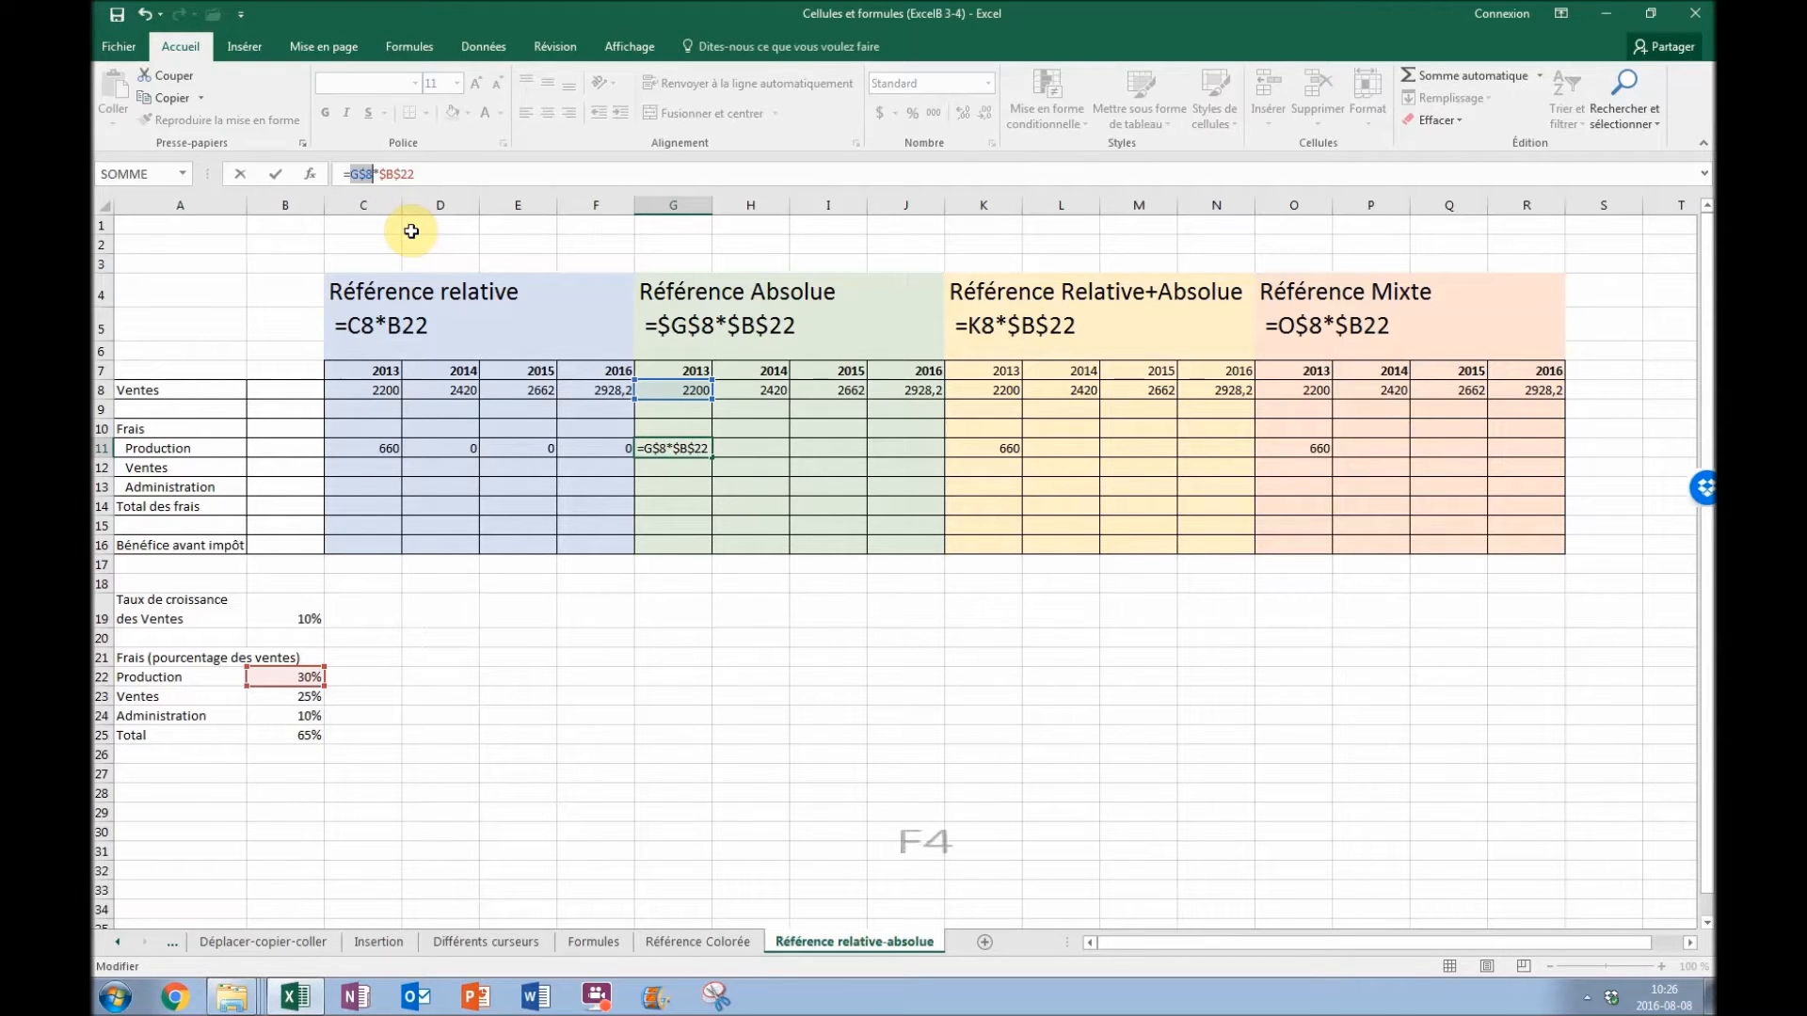
{"action": "key", "text": "F4"}
{"action": "key", "text": "F4"}
{"action": "key", "text": "F4"}
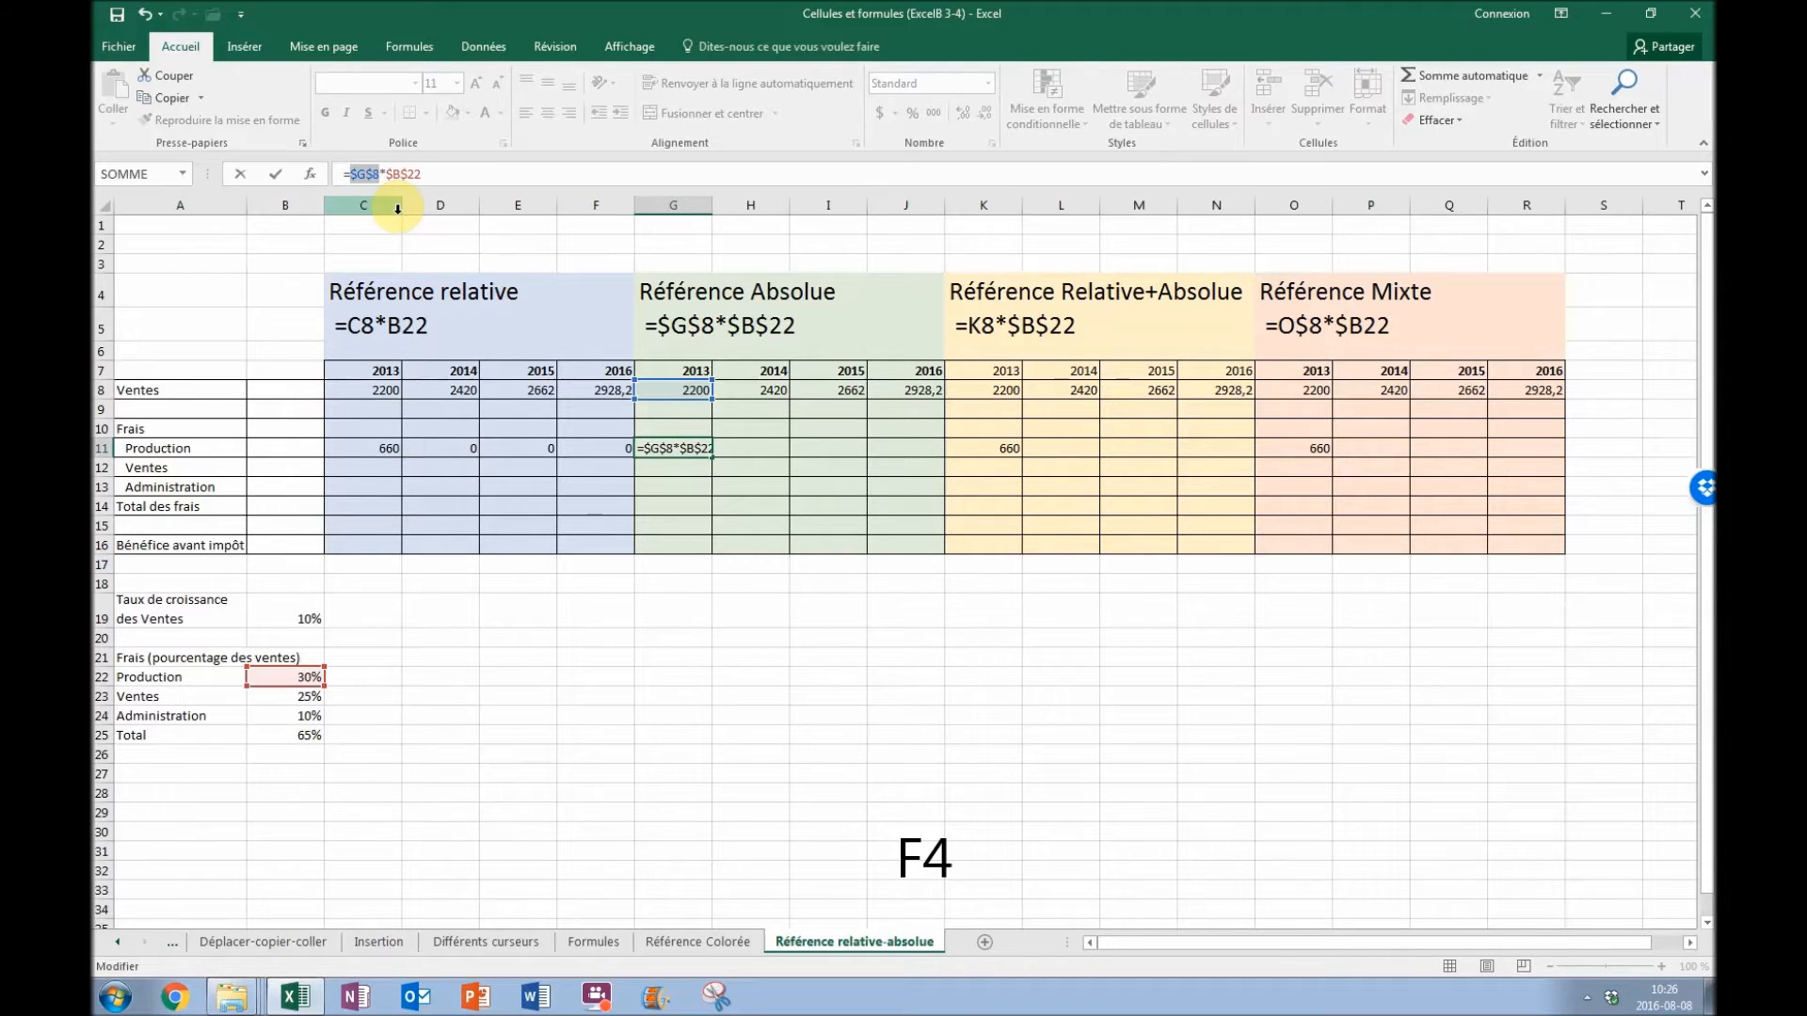
{"action": "key", "text": "F4"}
{"action": "key", "text": "F4"}
{"action": "key", "text": "F4"}
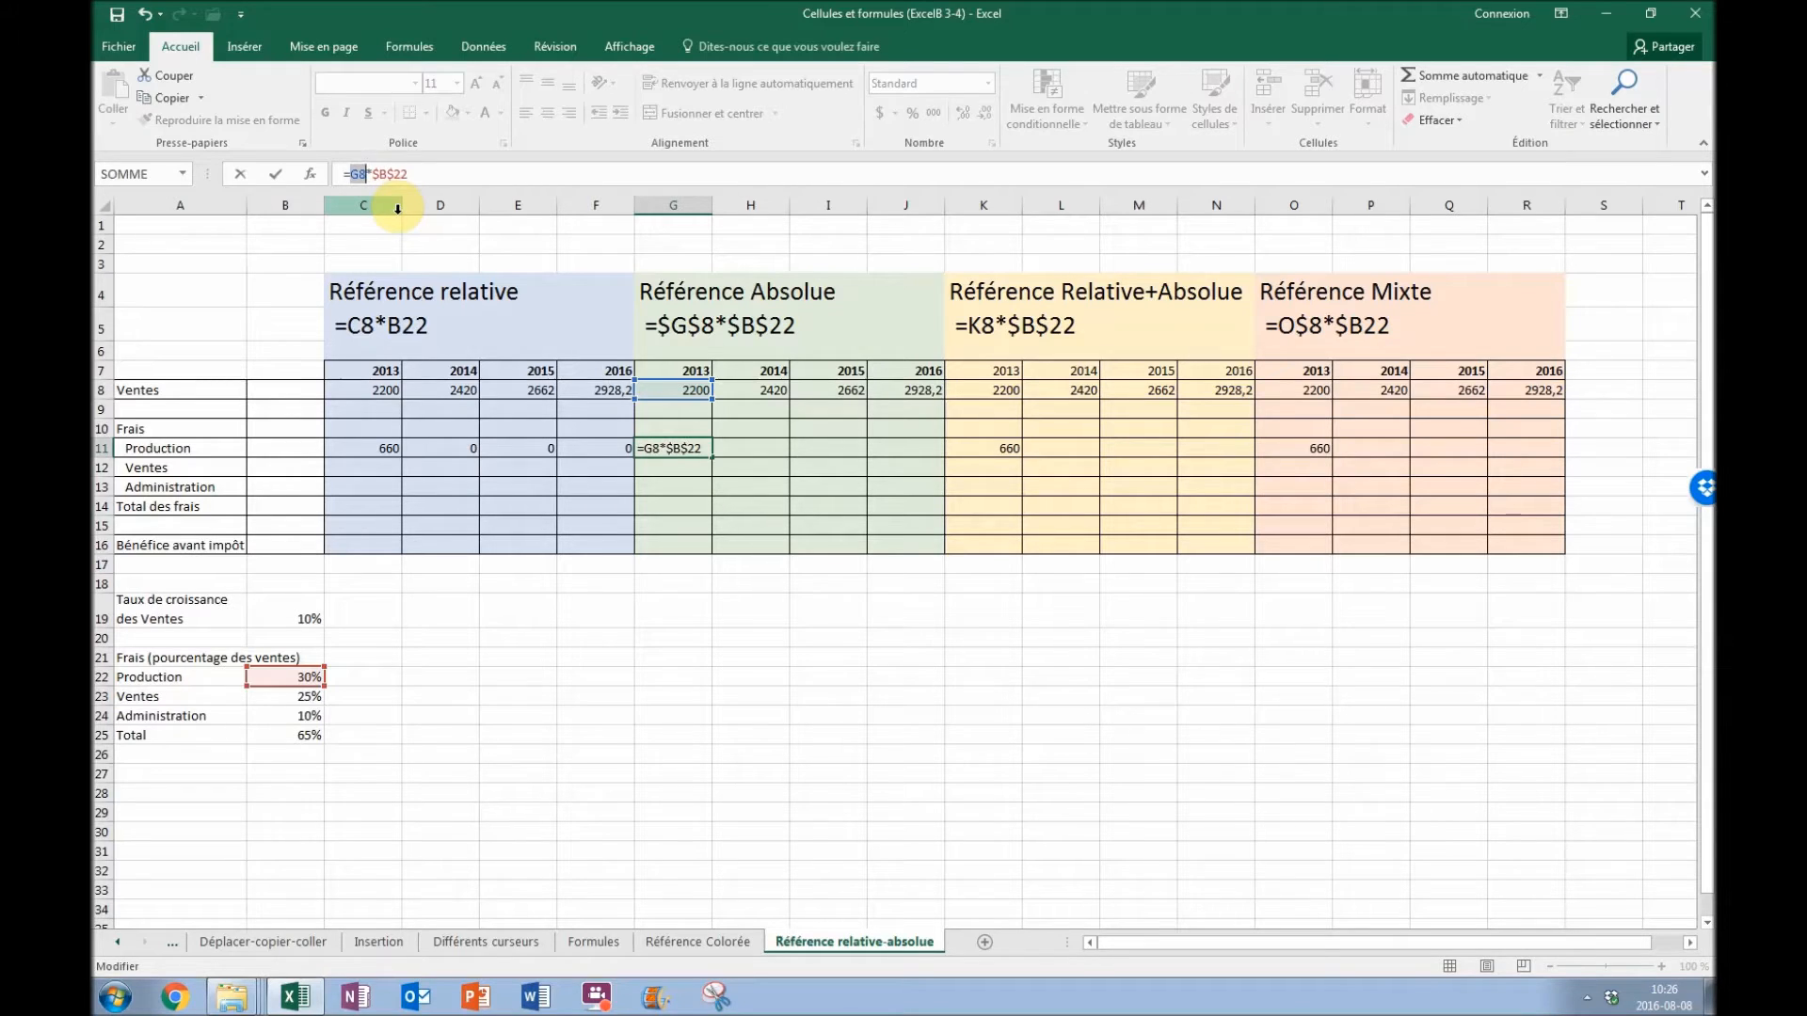
{"action": "key", "text": "F4"}
{"action": "key", "text": "Return"}
- Copy the absolute formula =$G$8*$B$22 from G11 to H11 and inspect the cells that H11 references
{"action": "left_click", "coordinate": [710, 449]}
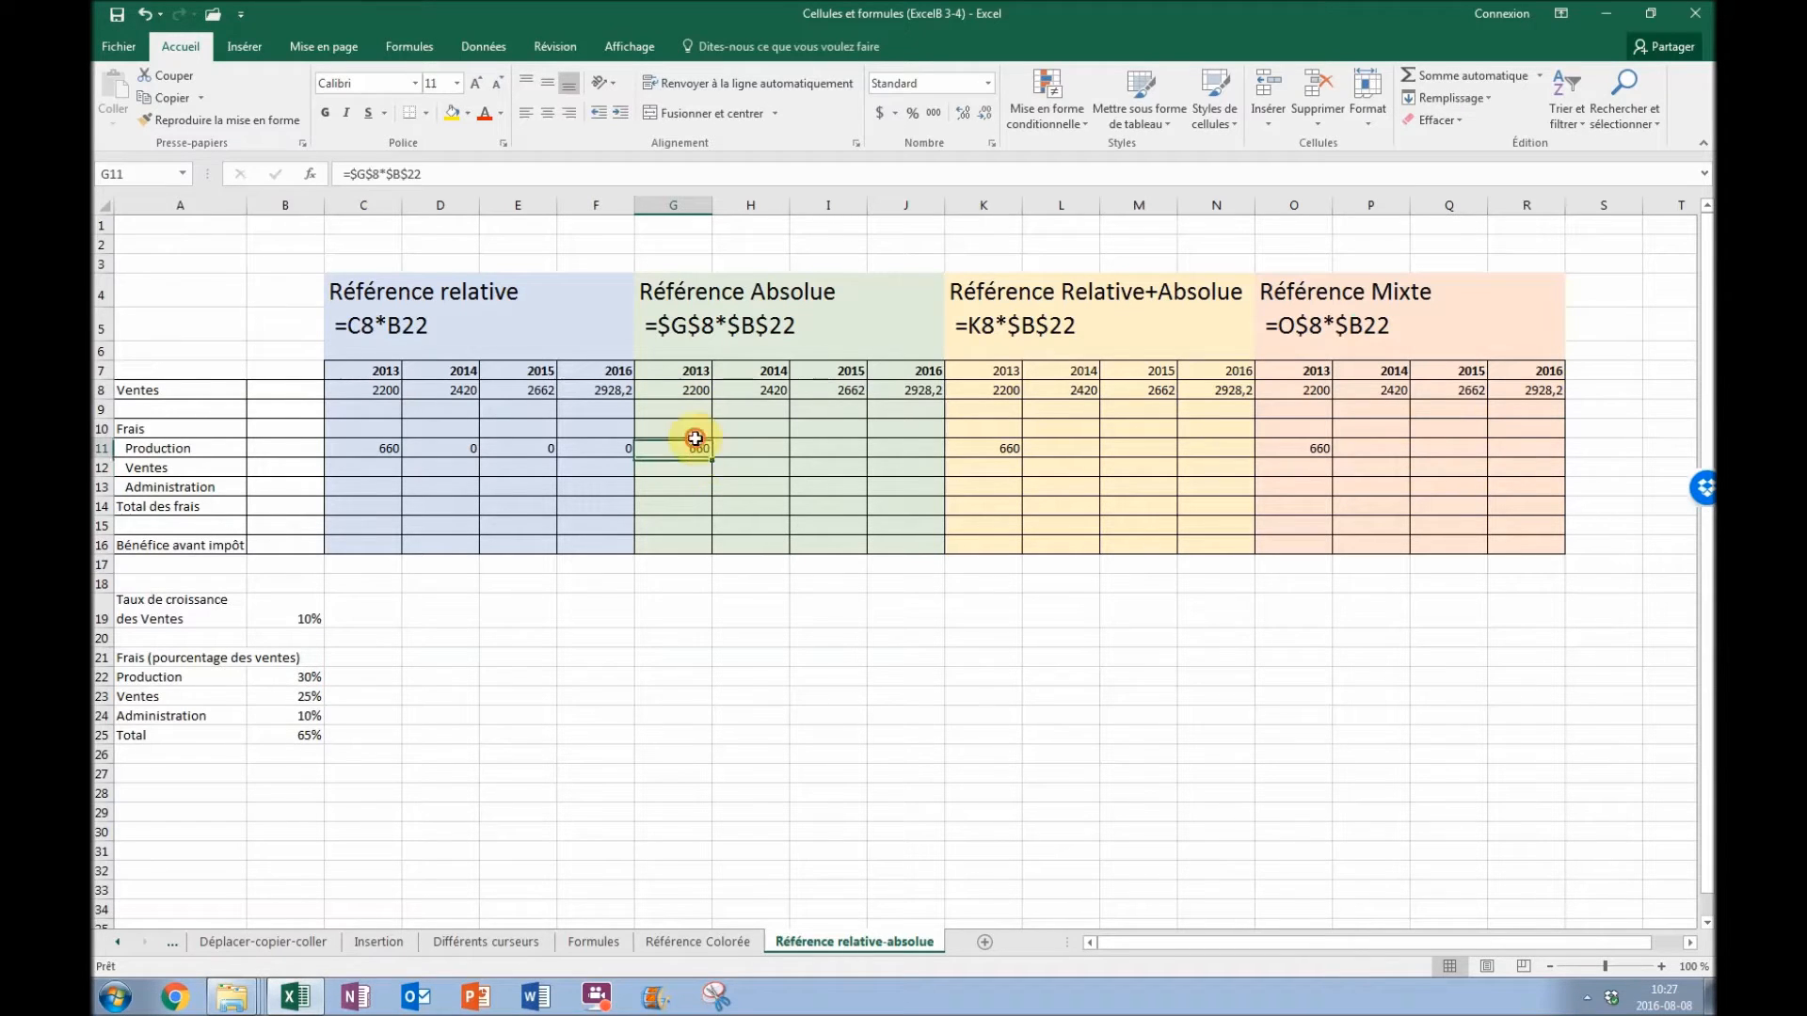
{"action": "left_click_drag", "start_coordinate": [712, 458], "coordinate": [767, 453]}
{"action": "left_click", "coordinate": [778, 451]}
{"action": "left_click", "coordinate": [421, 177]}
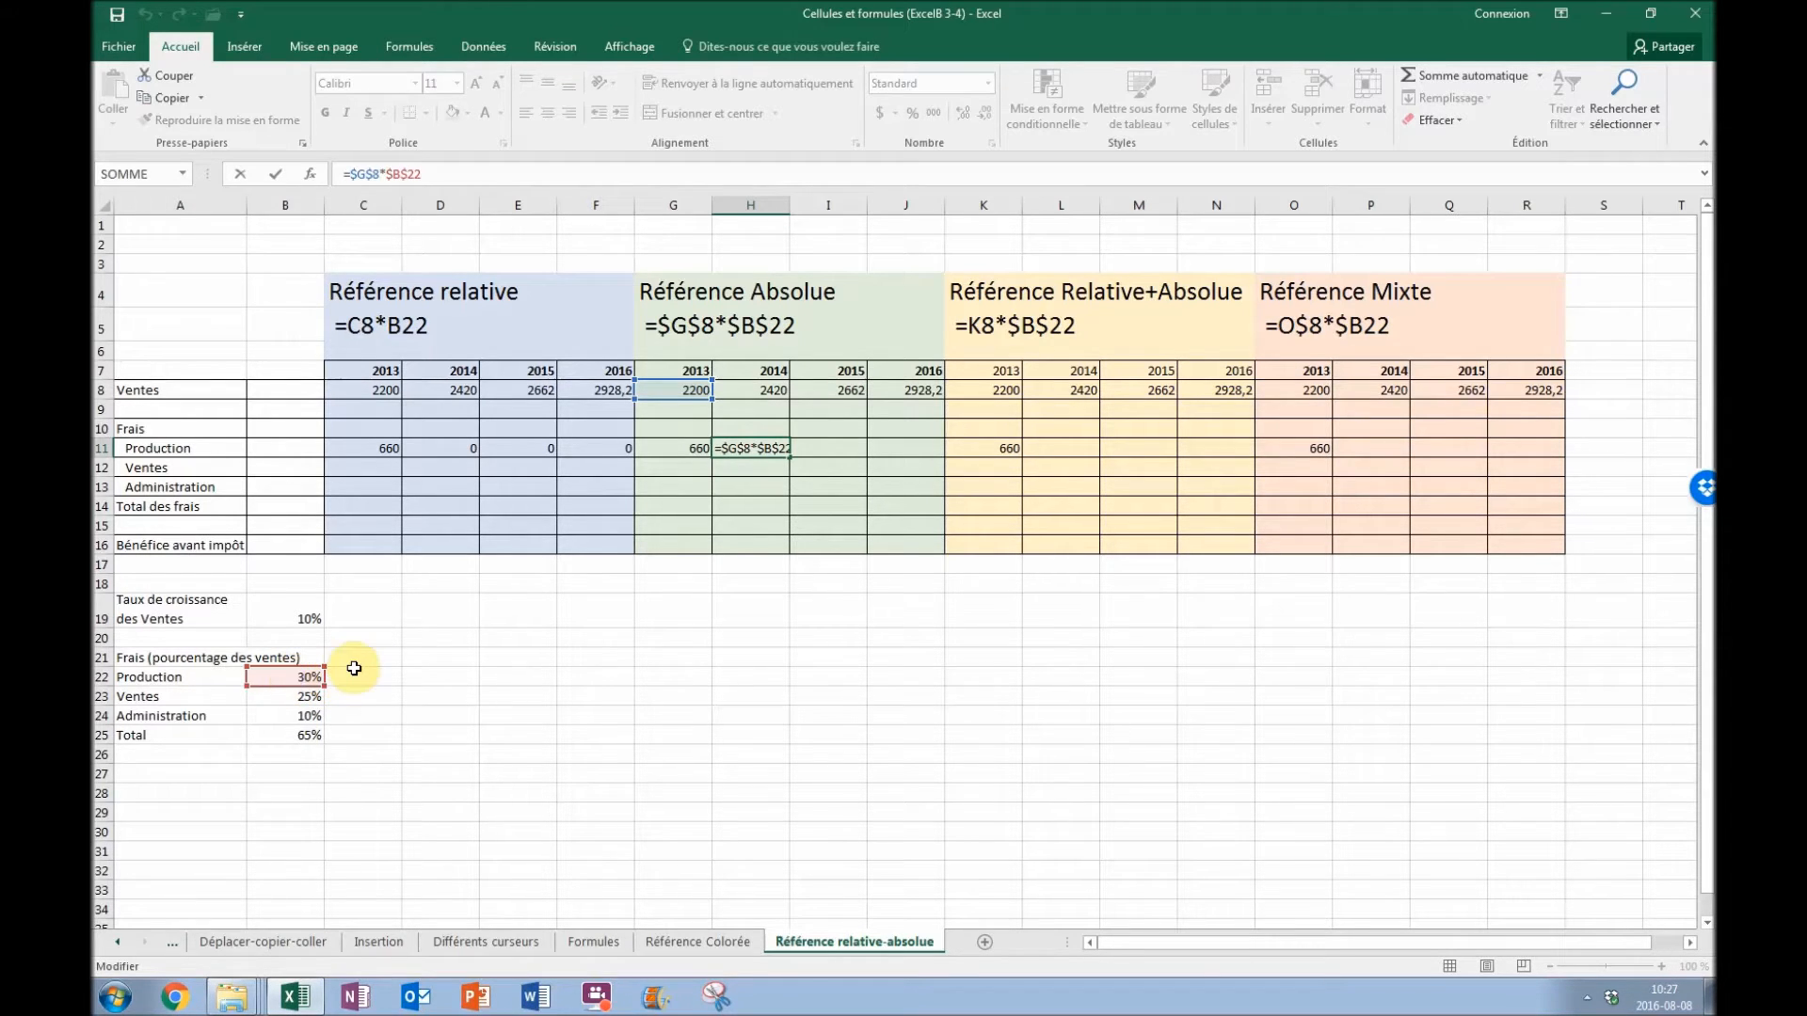
{"action": "left_click", "coordinate": [757, 450]}
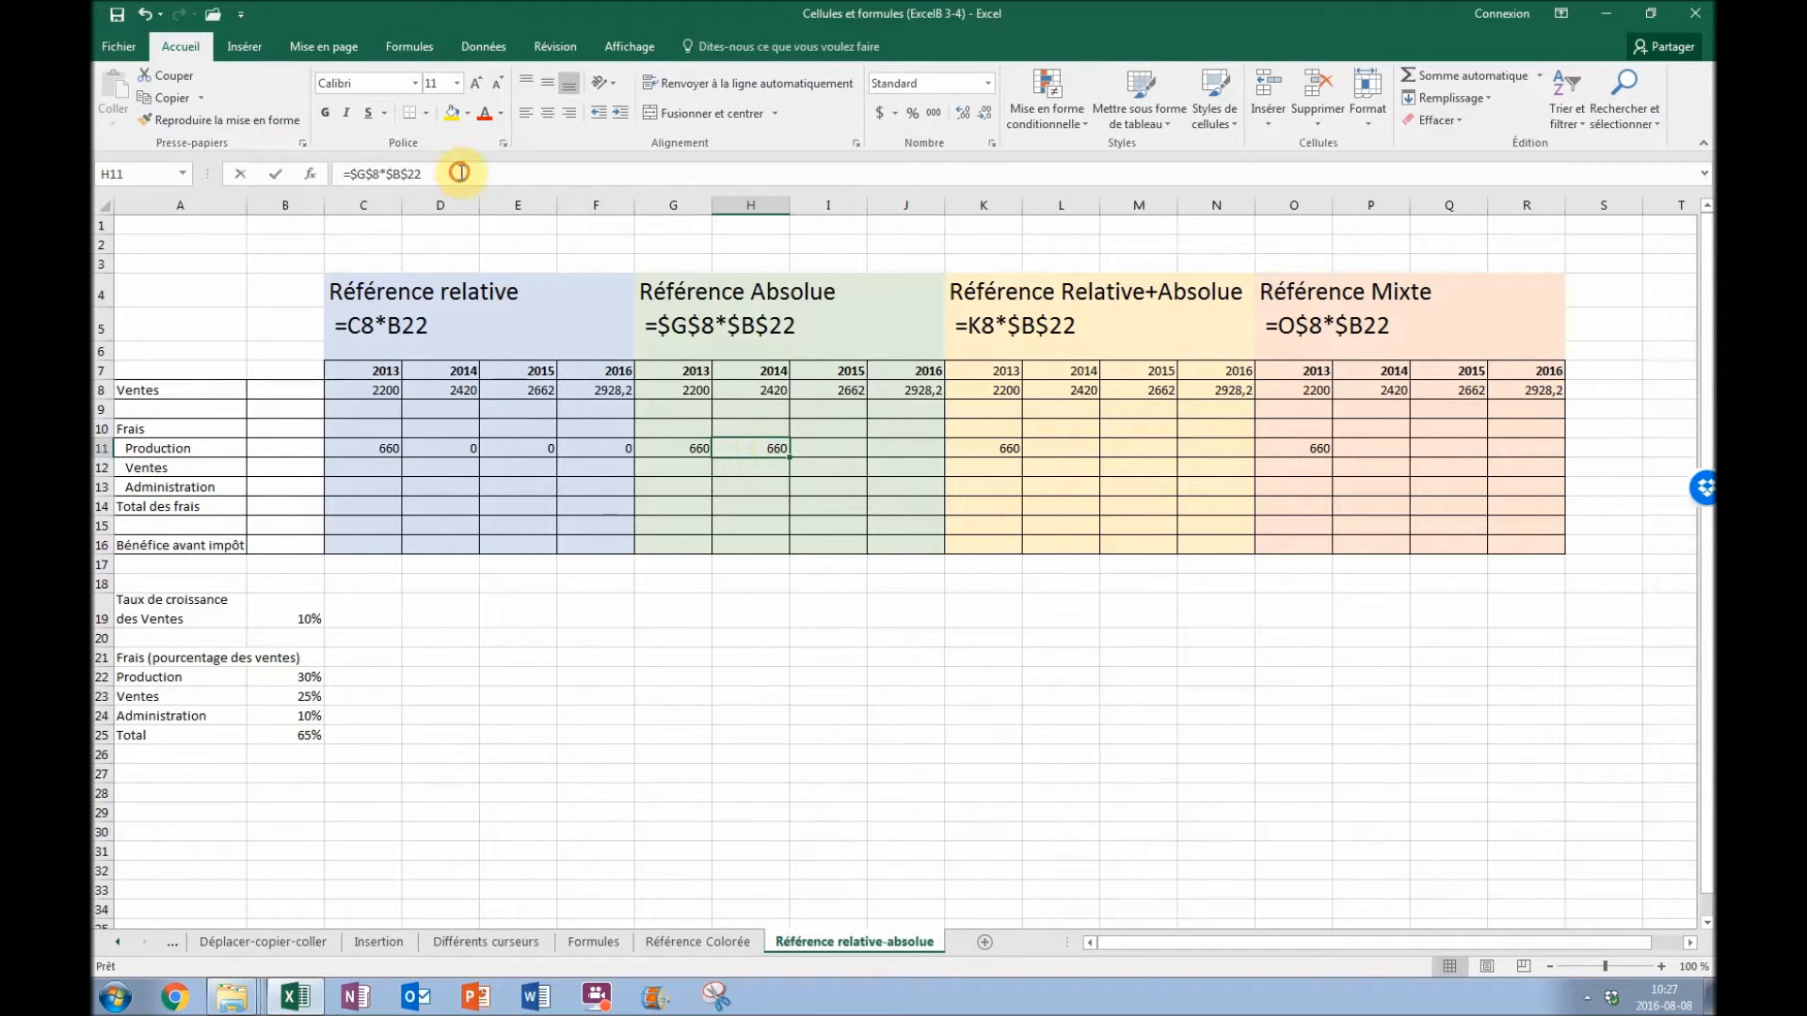
{"action": "double_click", "coordinate": [754, 452]}
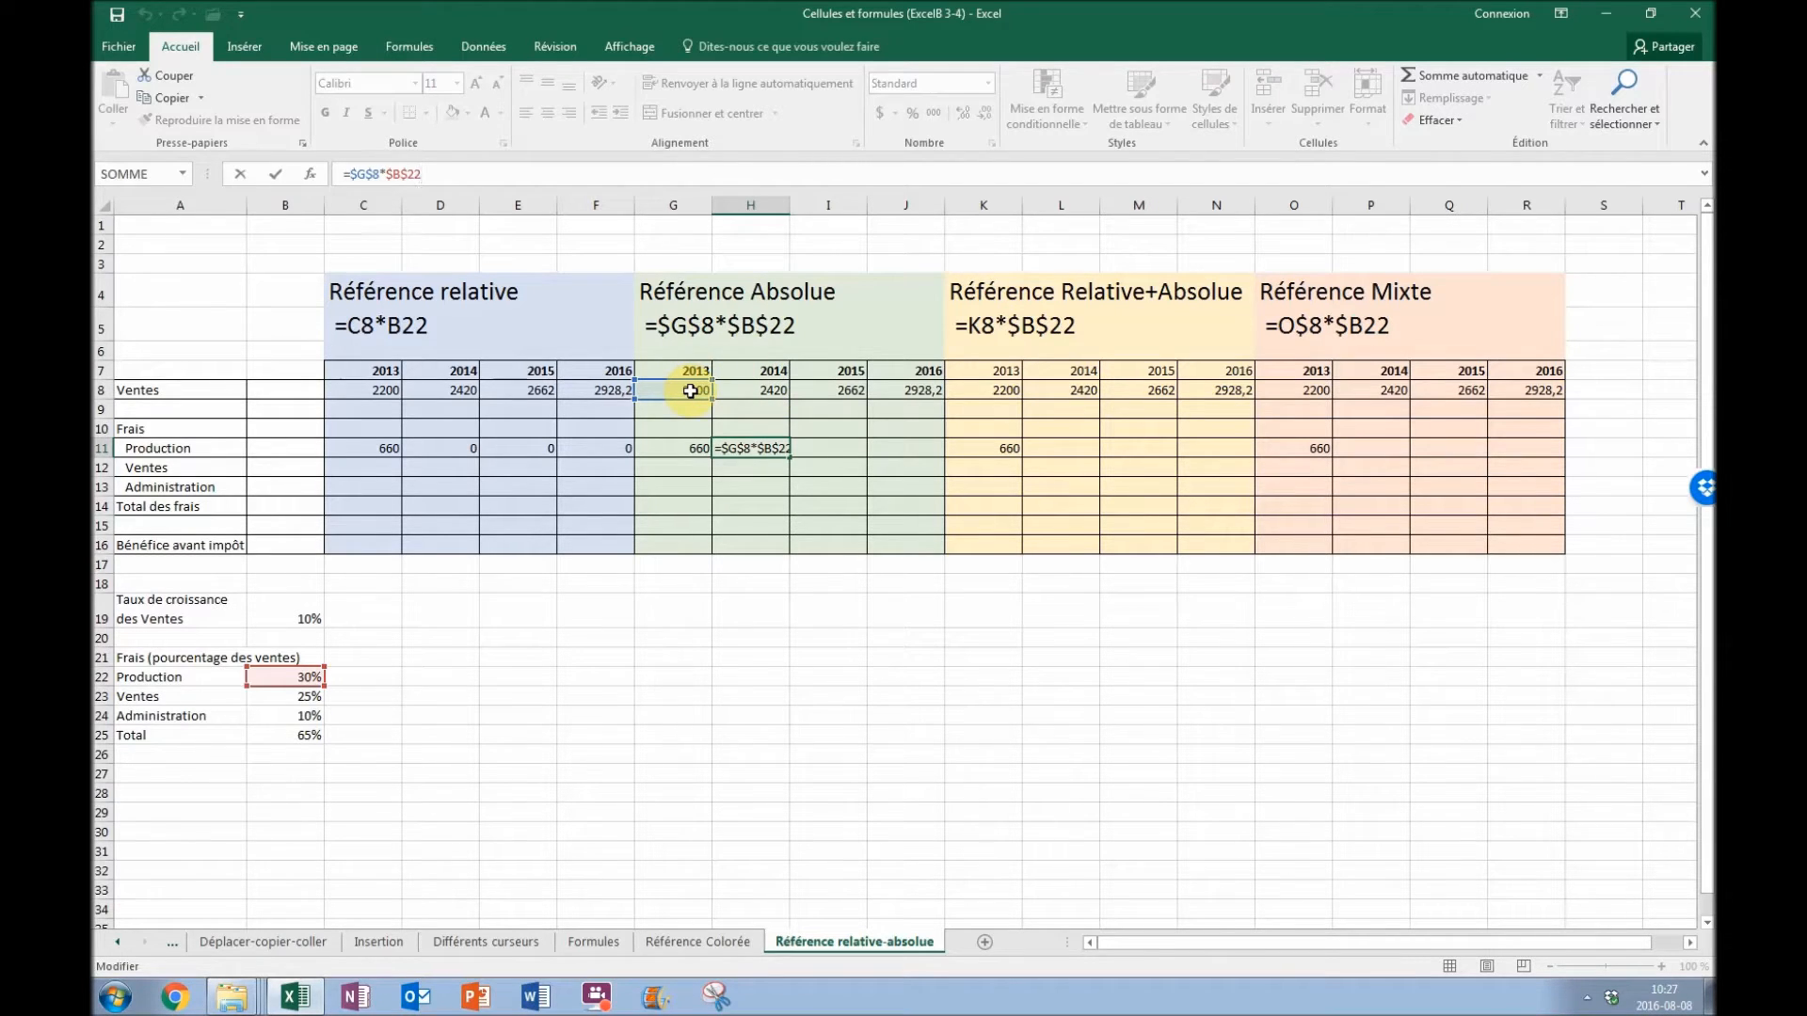
{"action": "key", "text": "Return"}
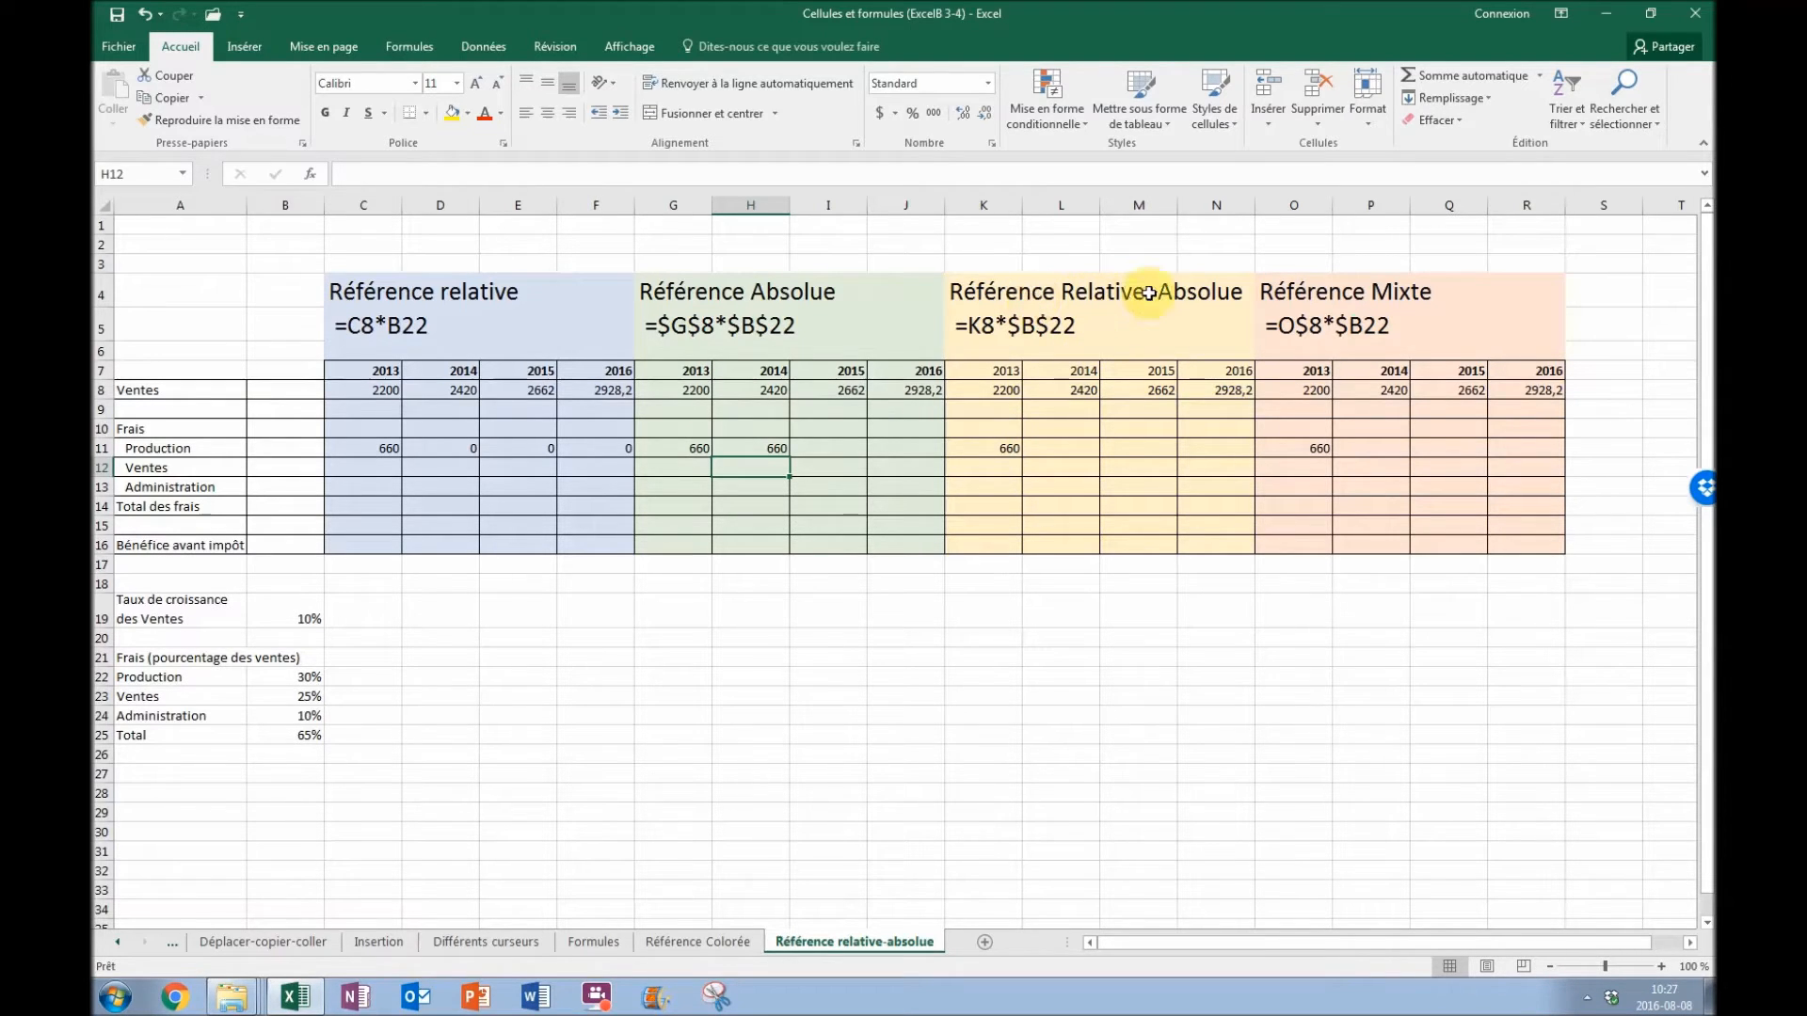
- Inspect the references in K11's formula =K8*$B$22, copy it across L11:N11 and check the copied formula in N11
{"action": "left_click", "coordinate": [998, 452]}
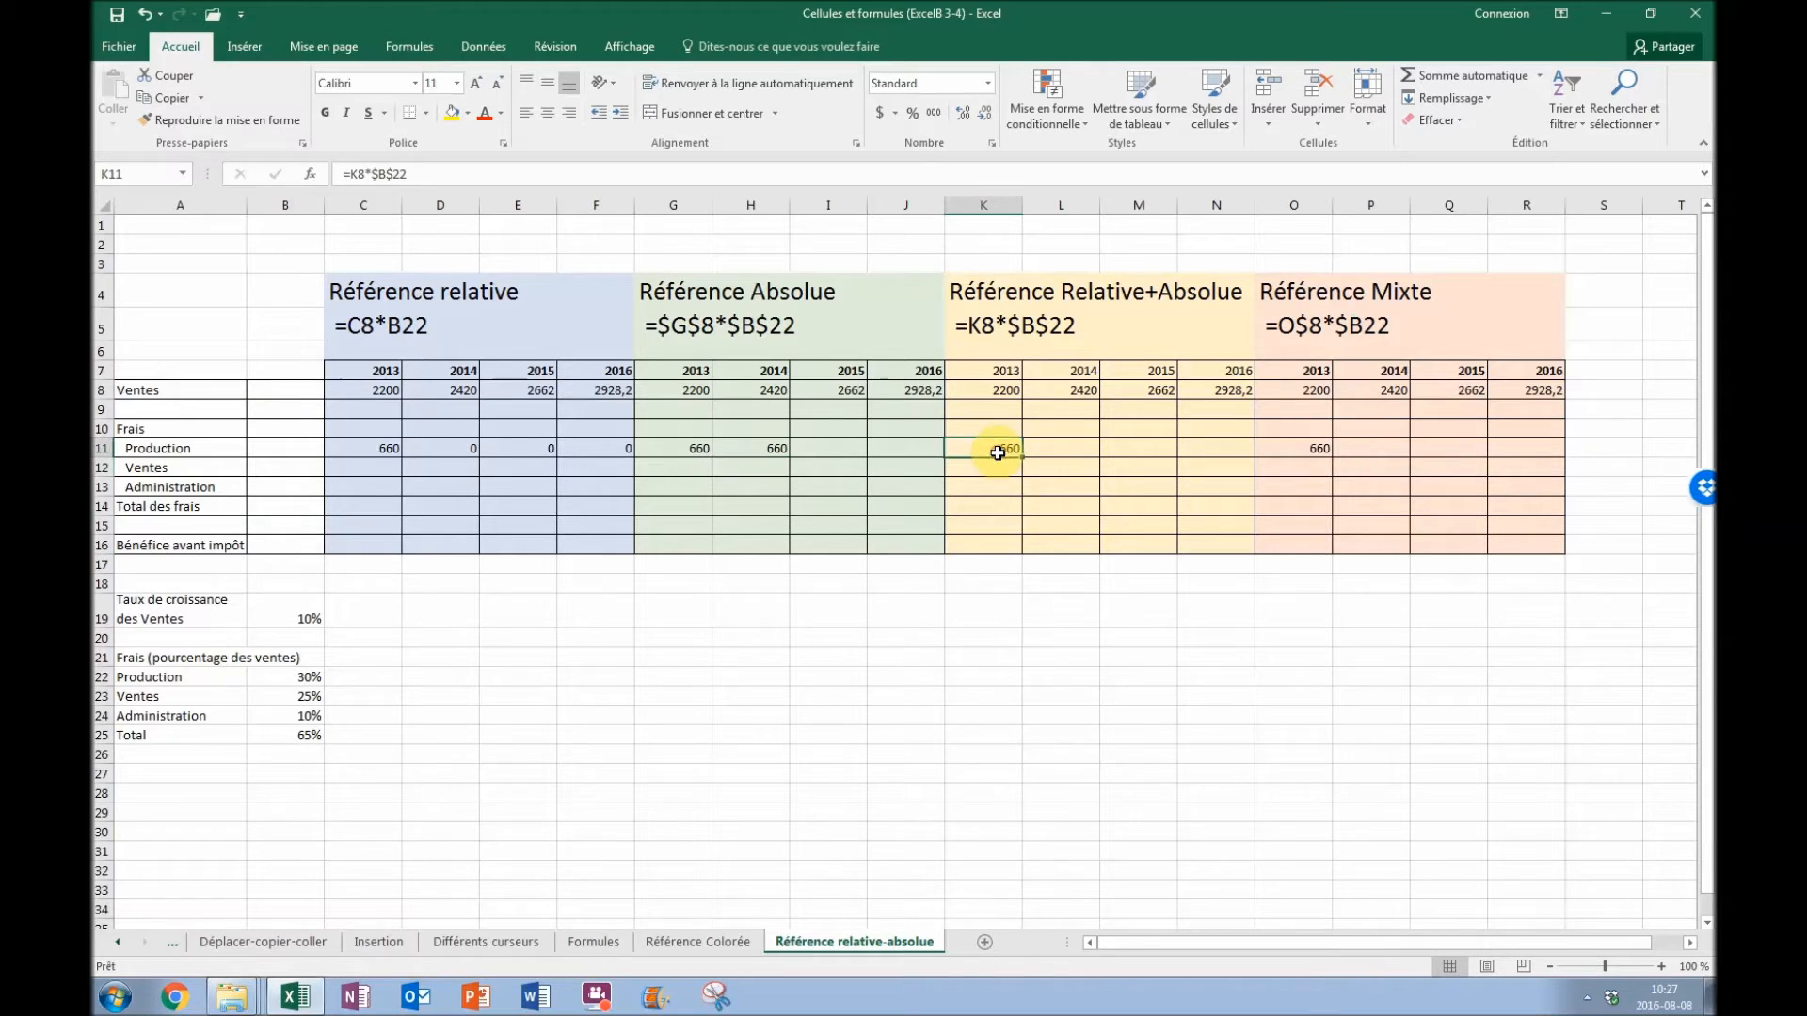
{"action": "left_click", "coordinate": [392, 173]}
{"action": "left_click", "coordinate": [359, 173]}
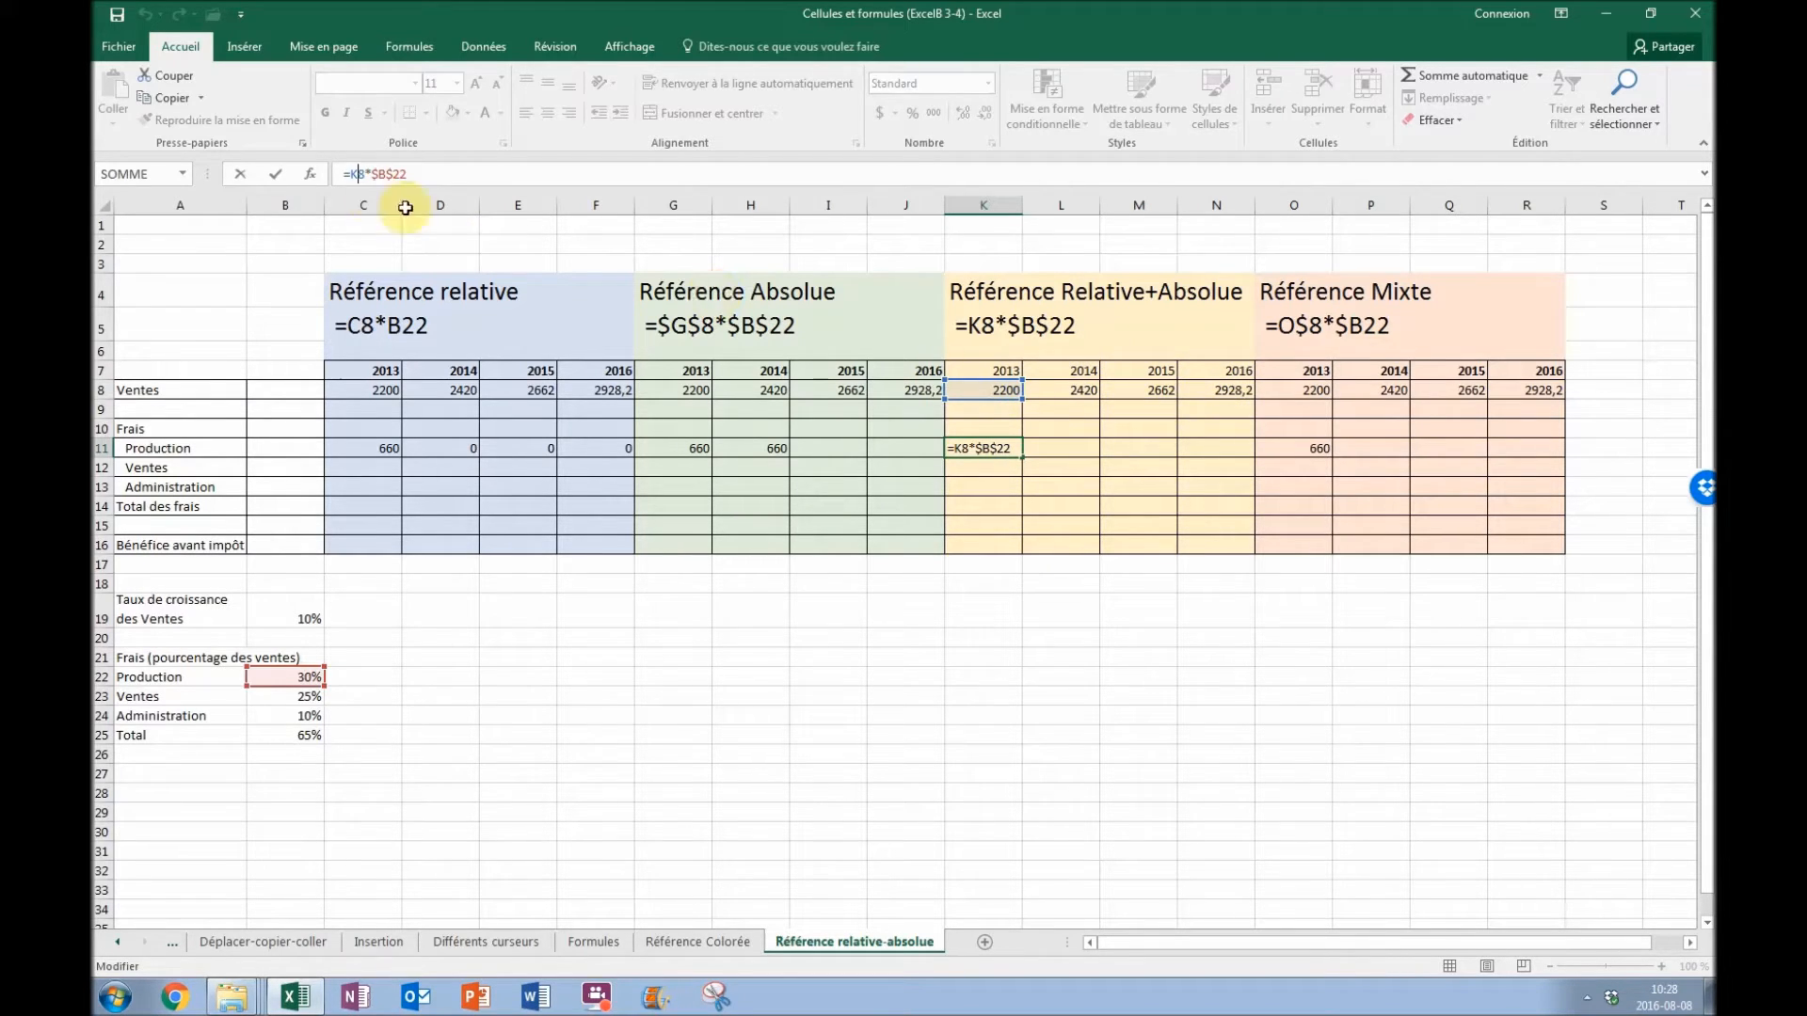
{"action": "left_click", "coordinate": [393, 173]}
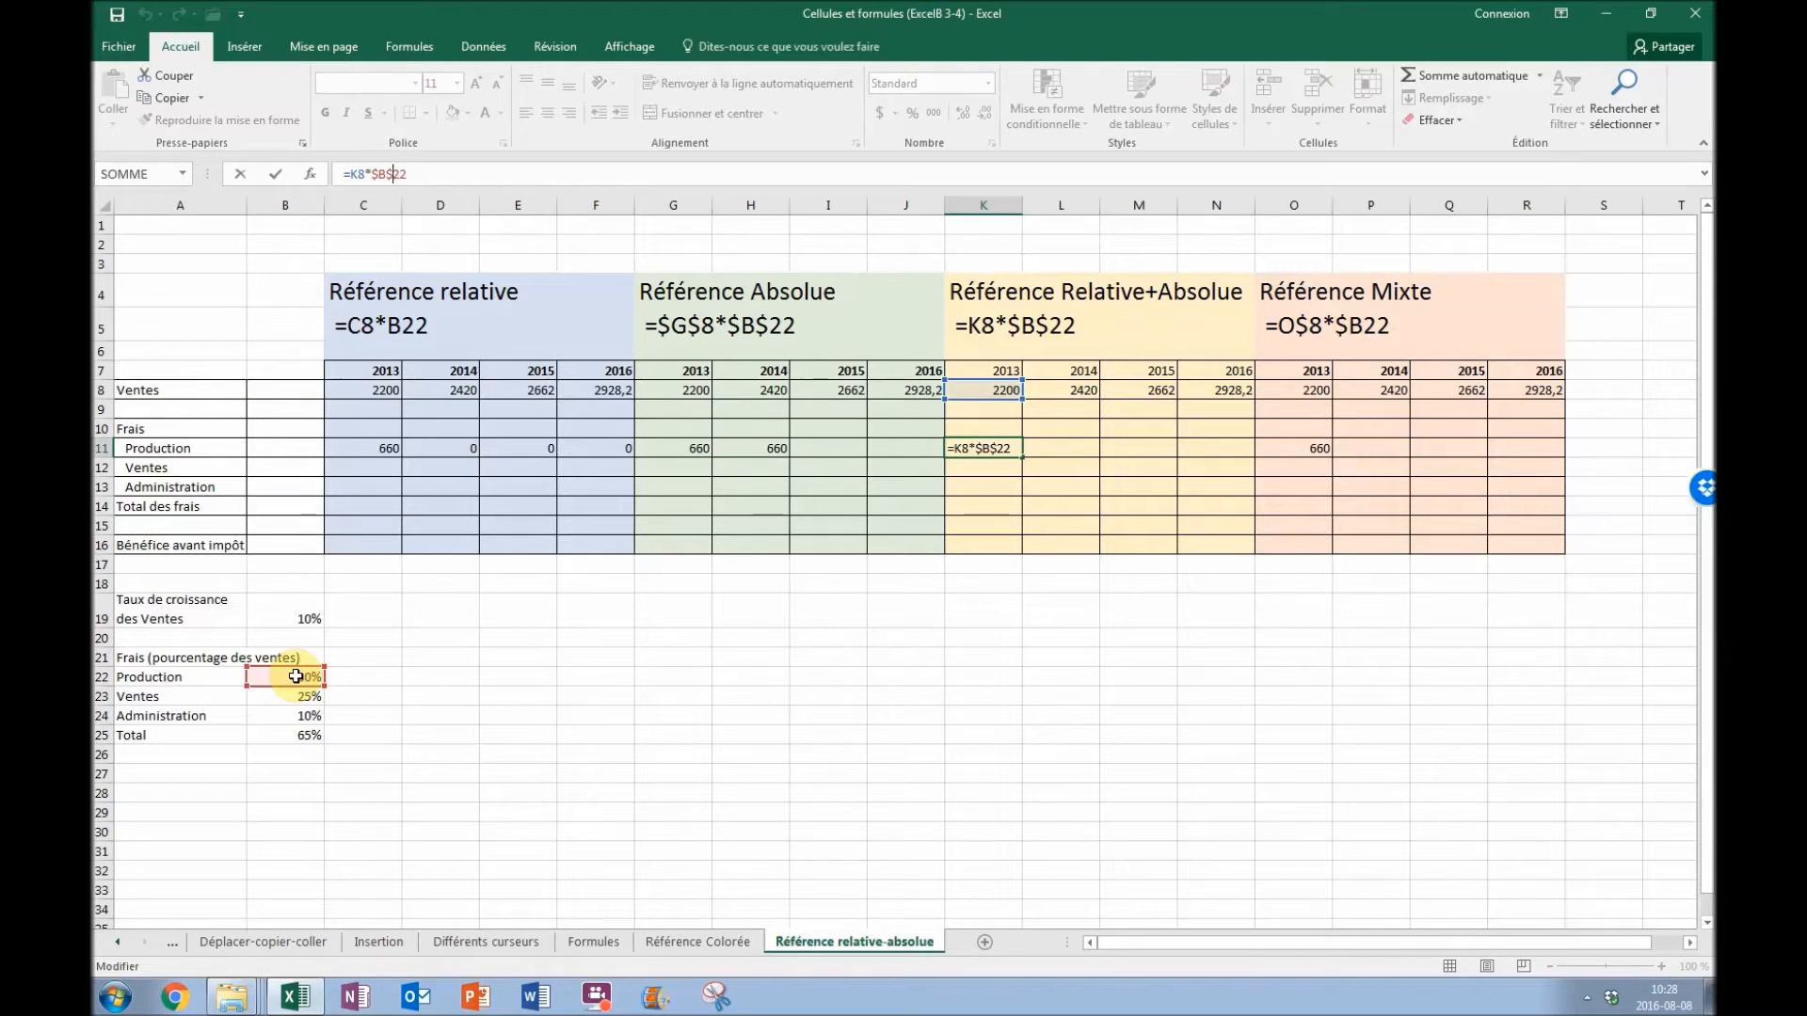
{"action": "key", "text": "Return"}
{"action": "left_click", "coordinate": [997, 450]}
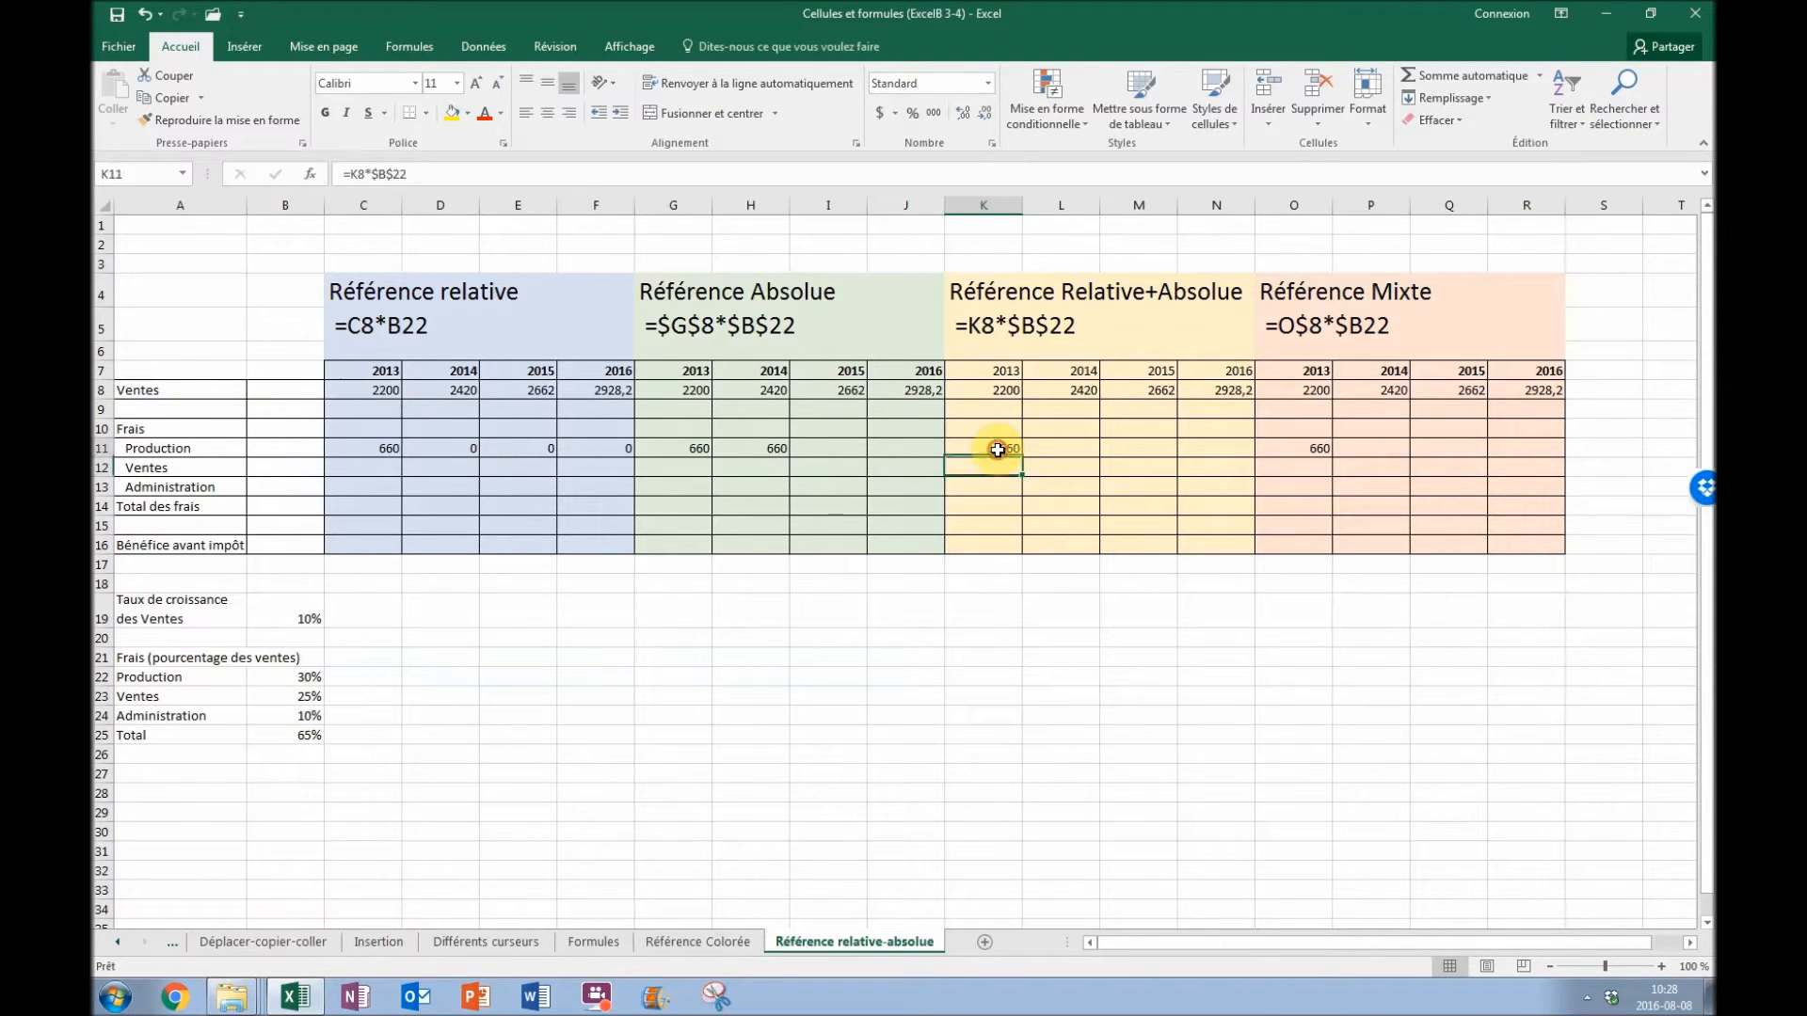
{"action": "left_click_drag", "start_coordinate": [1022, 459], "coordinate": [1214, 450]}
{"action": "left_click", "coordinate": [1216, 450]}
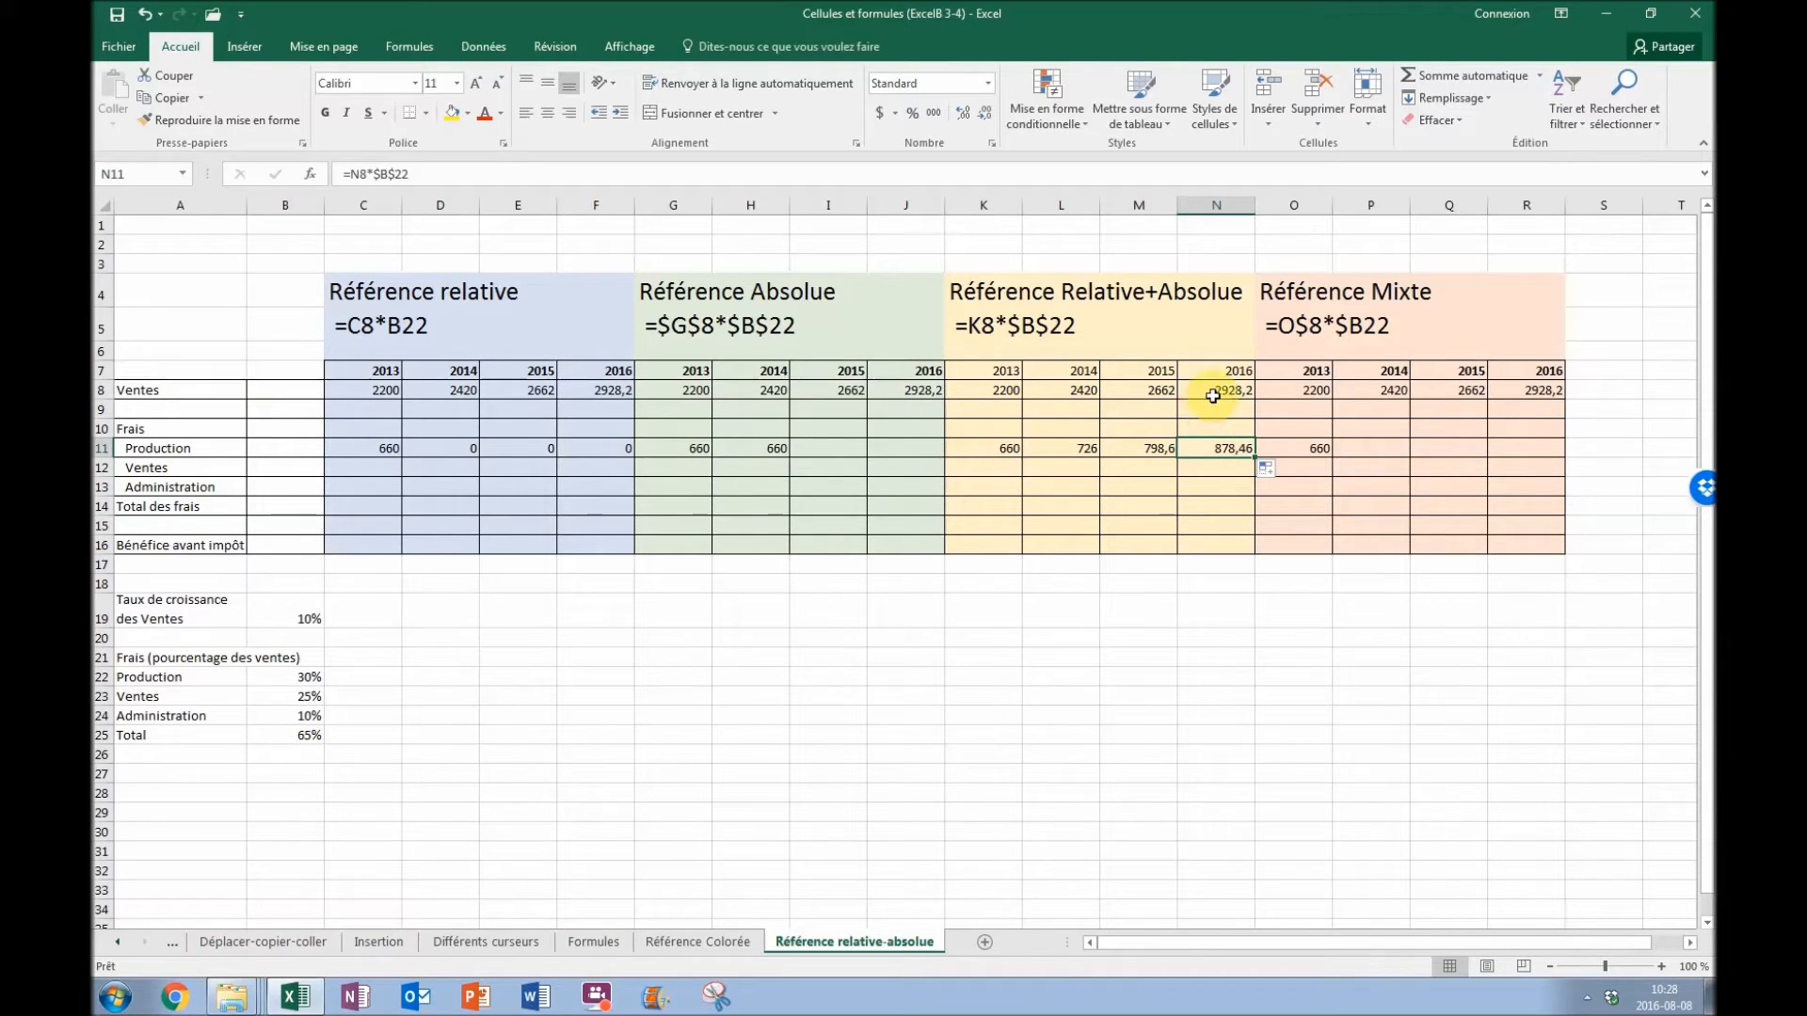
{"action": "left_click", "coordinate": [421, 174]}
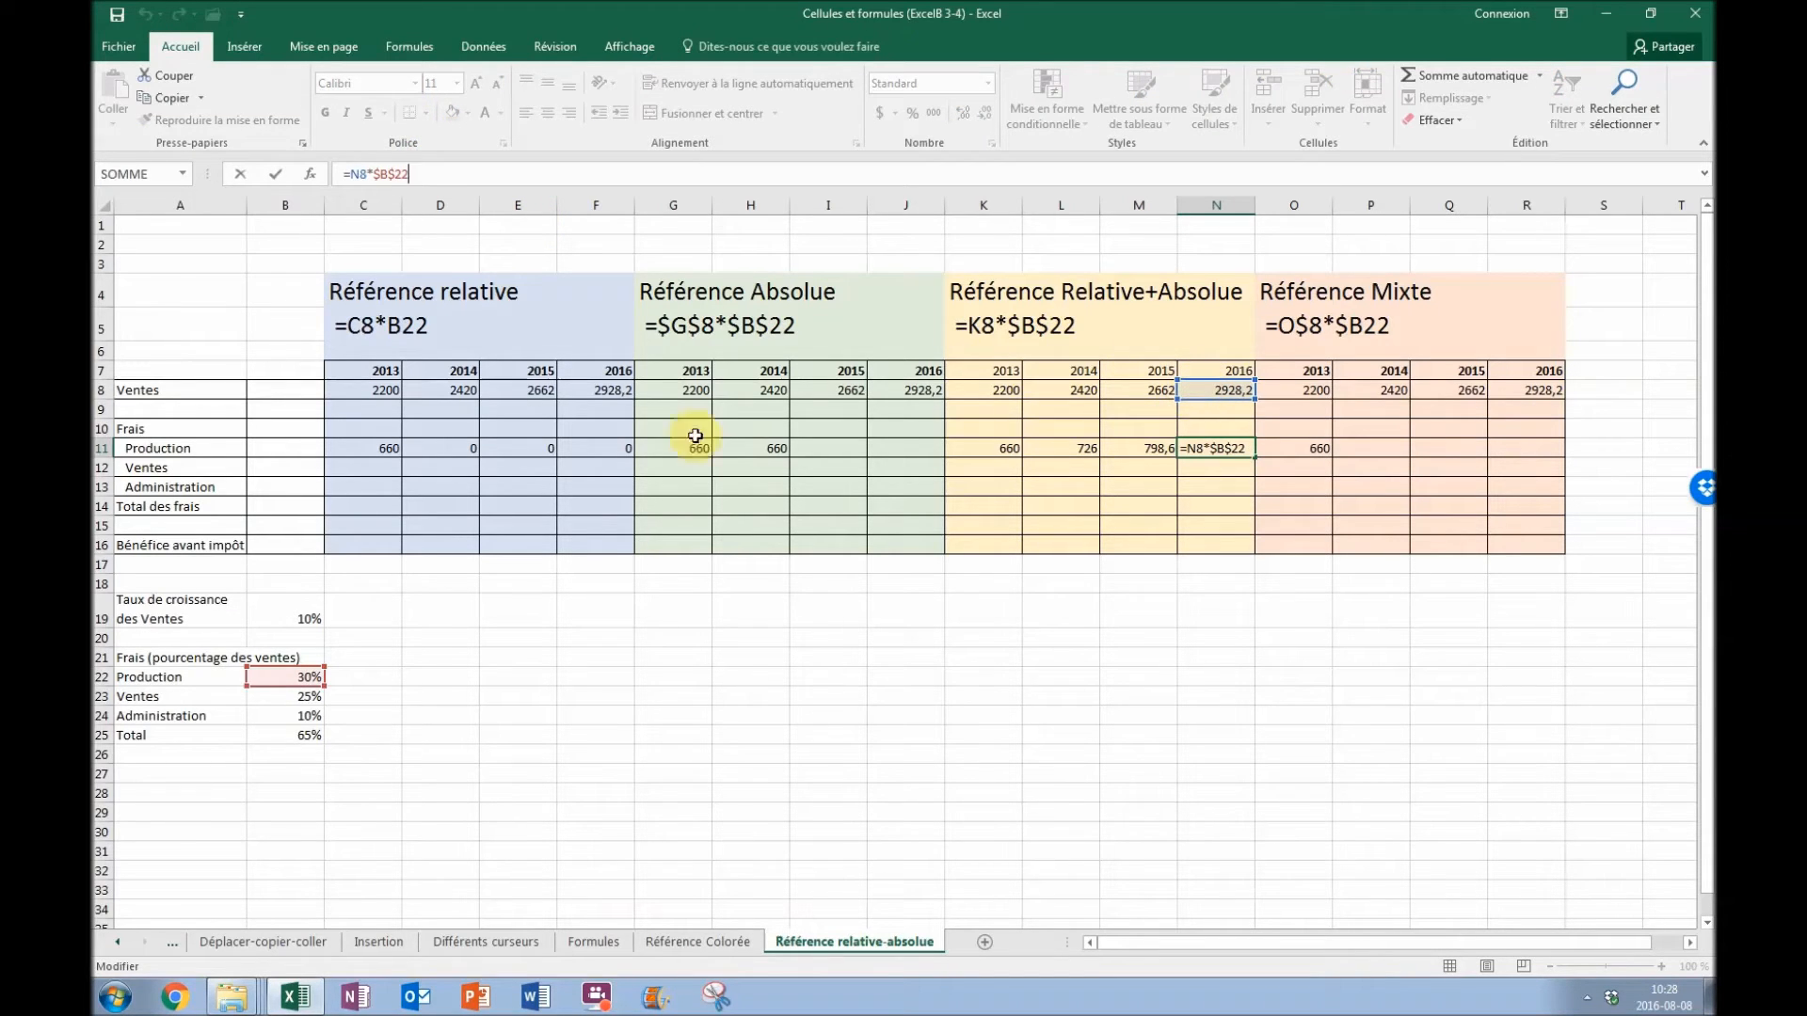
{"action": "key", "text": "Return"}
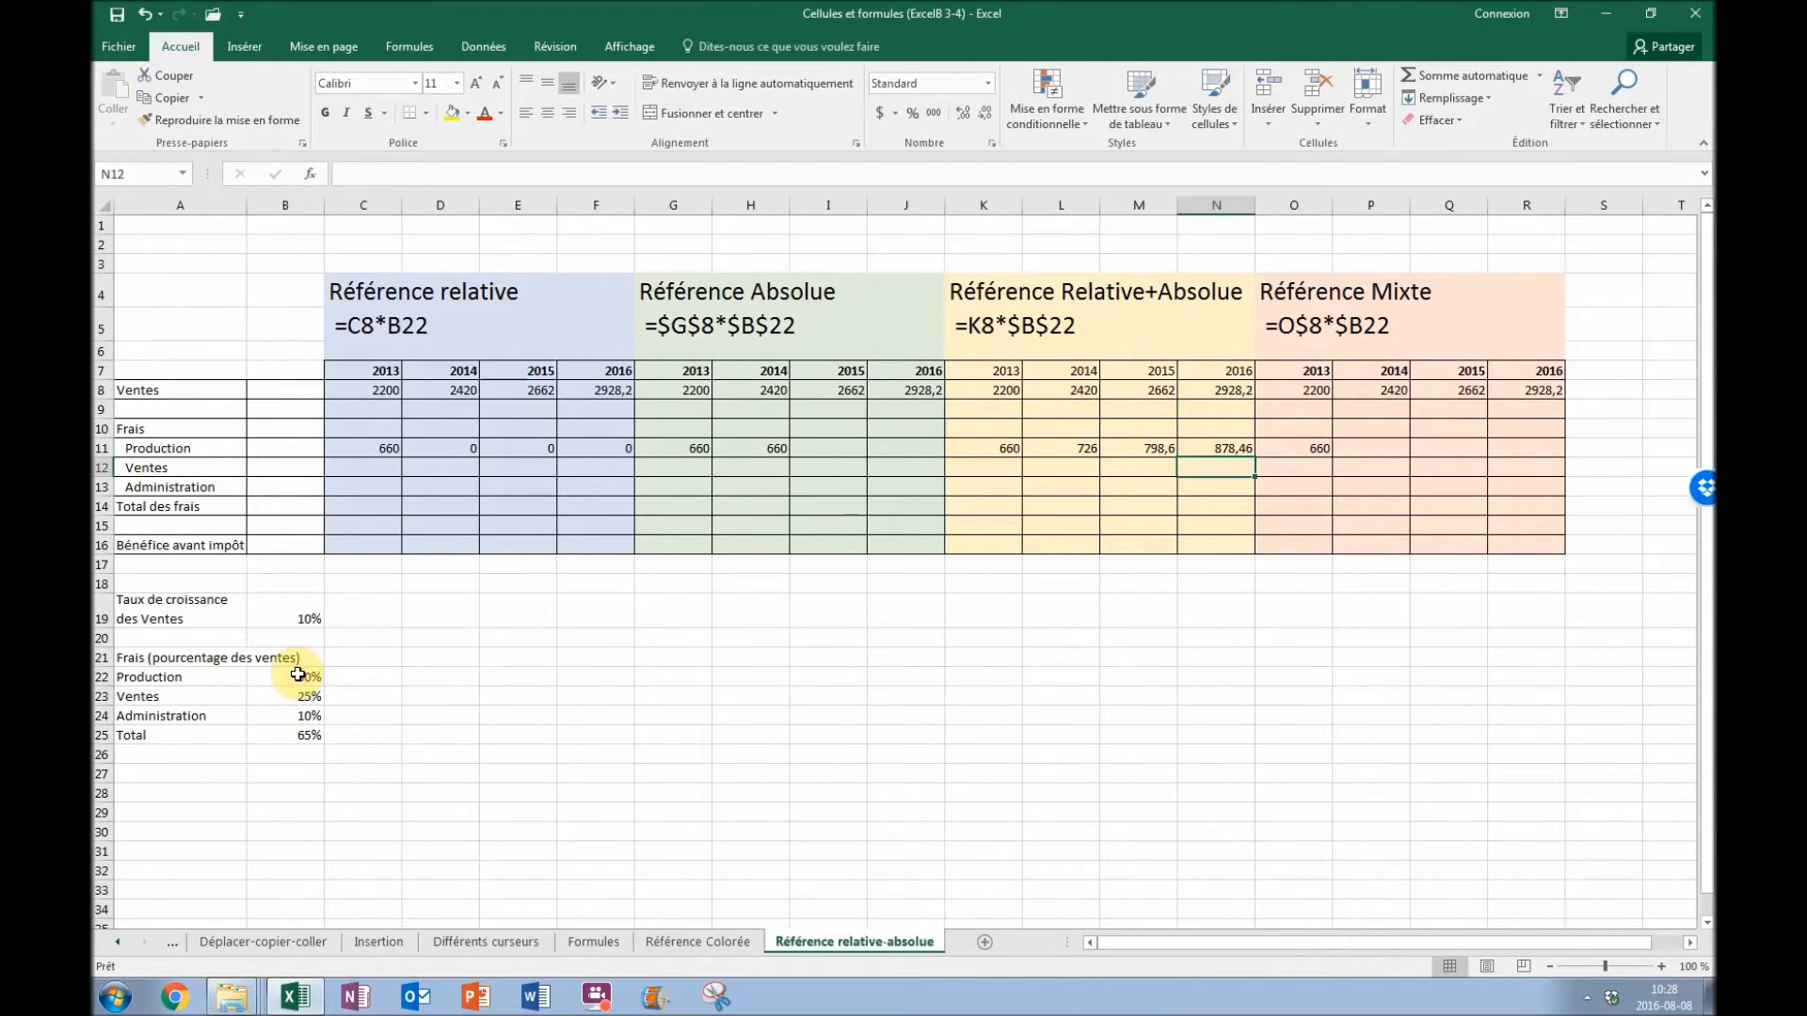
- Set the Production expense percentage in B22 to 25% and check the Production amounts in K11:N11
{"action": "left_click", "coordinate": [299, 675]}
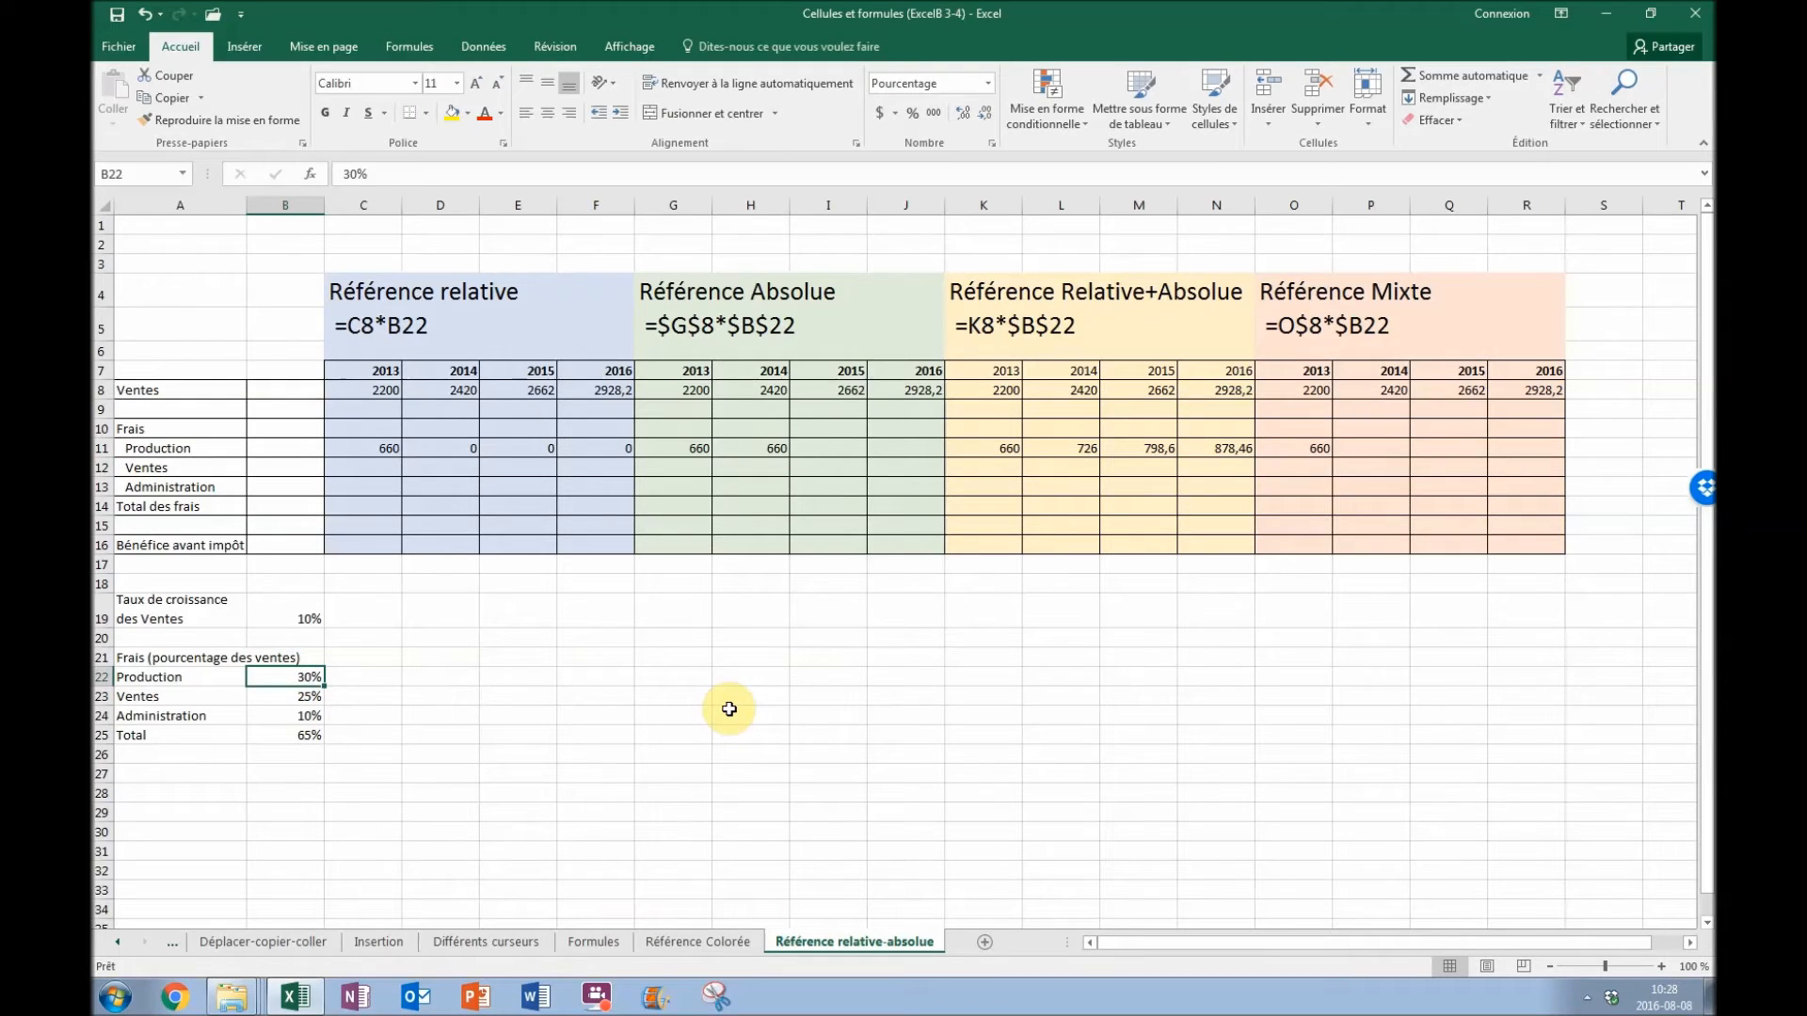
{"action": "type", "text": "25"}
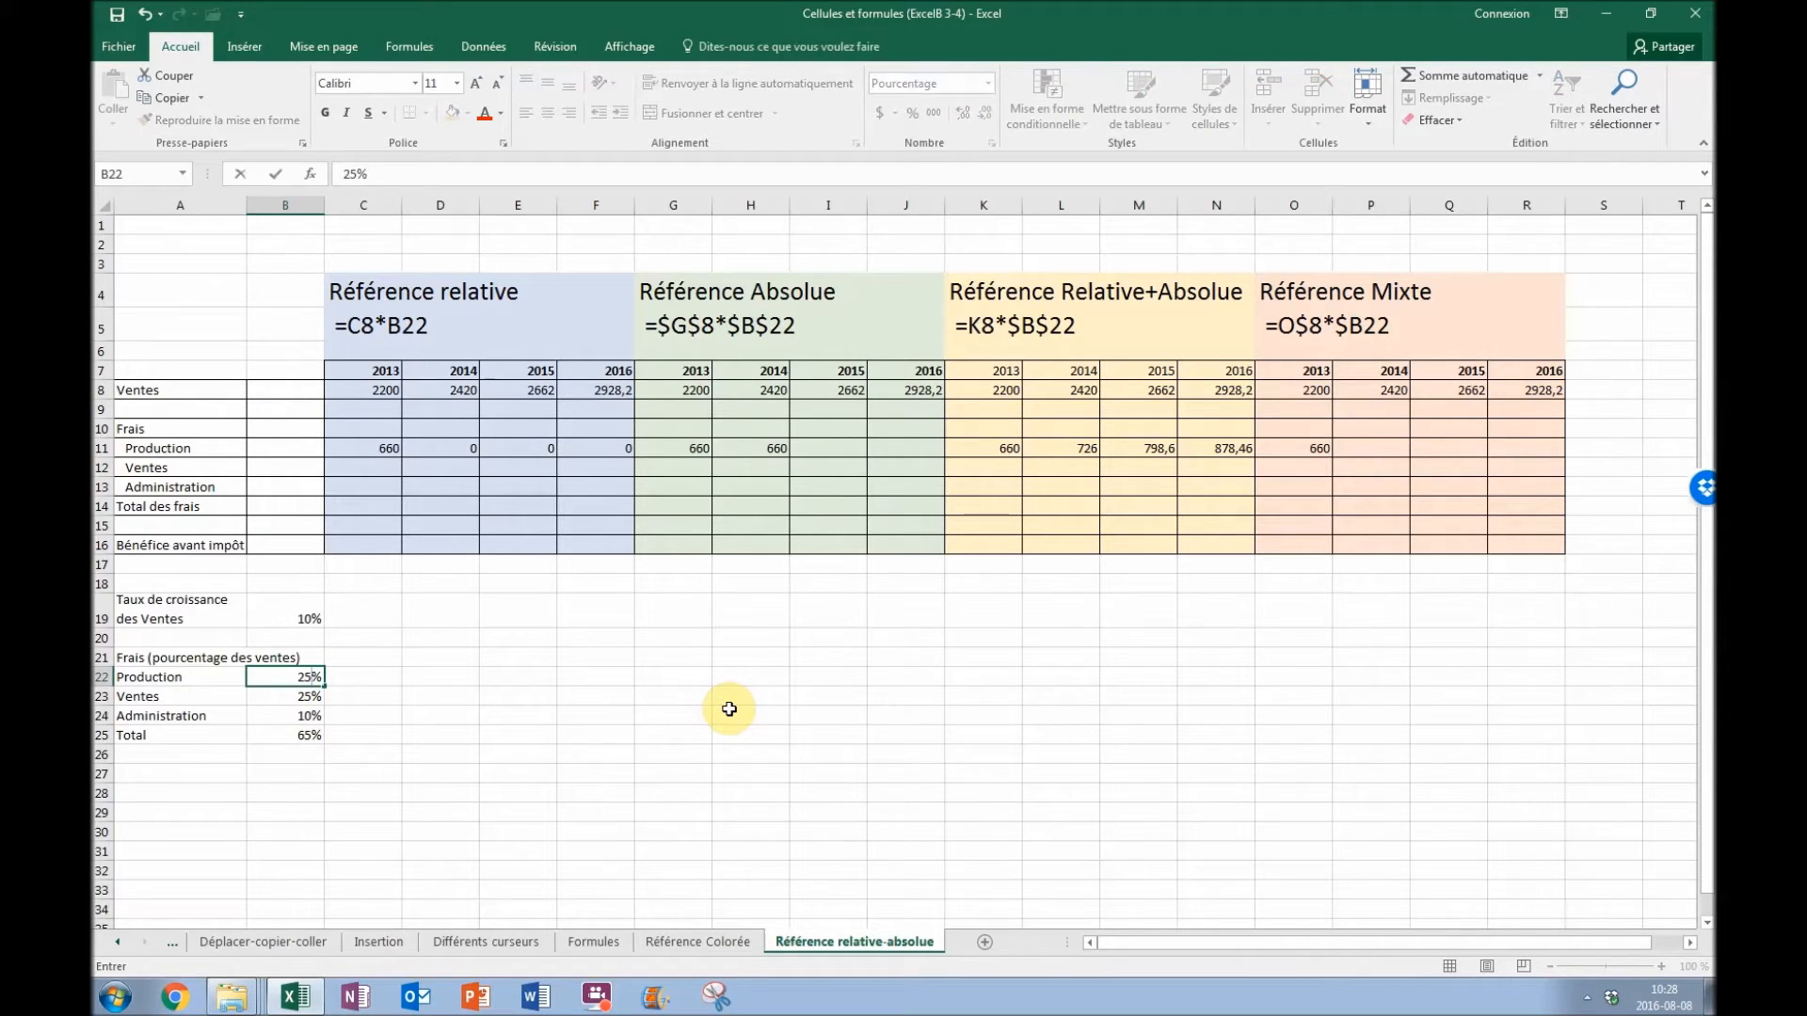
{"action": "type", "text": "5"}
{"action": "key", "text": "Return"}
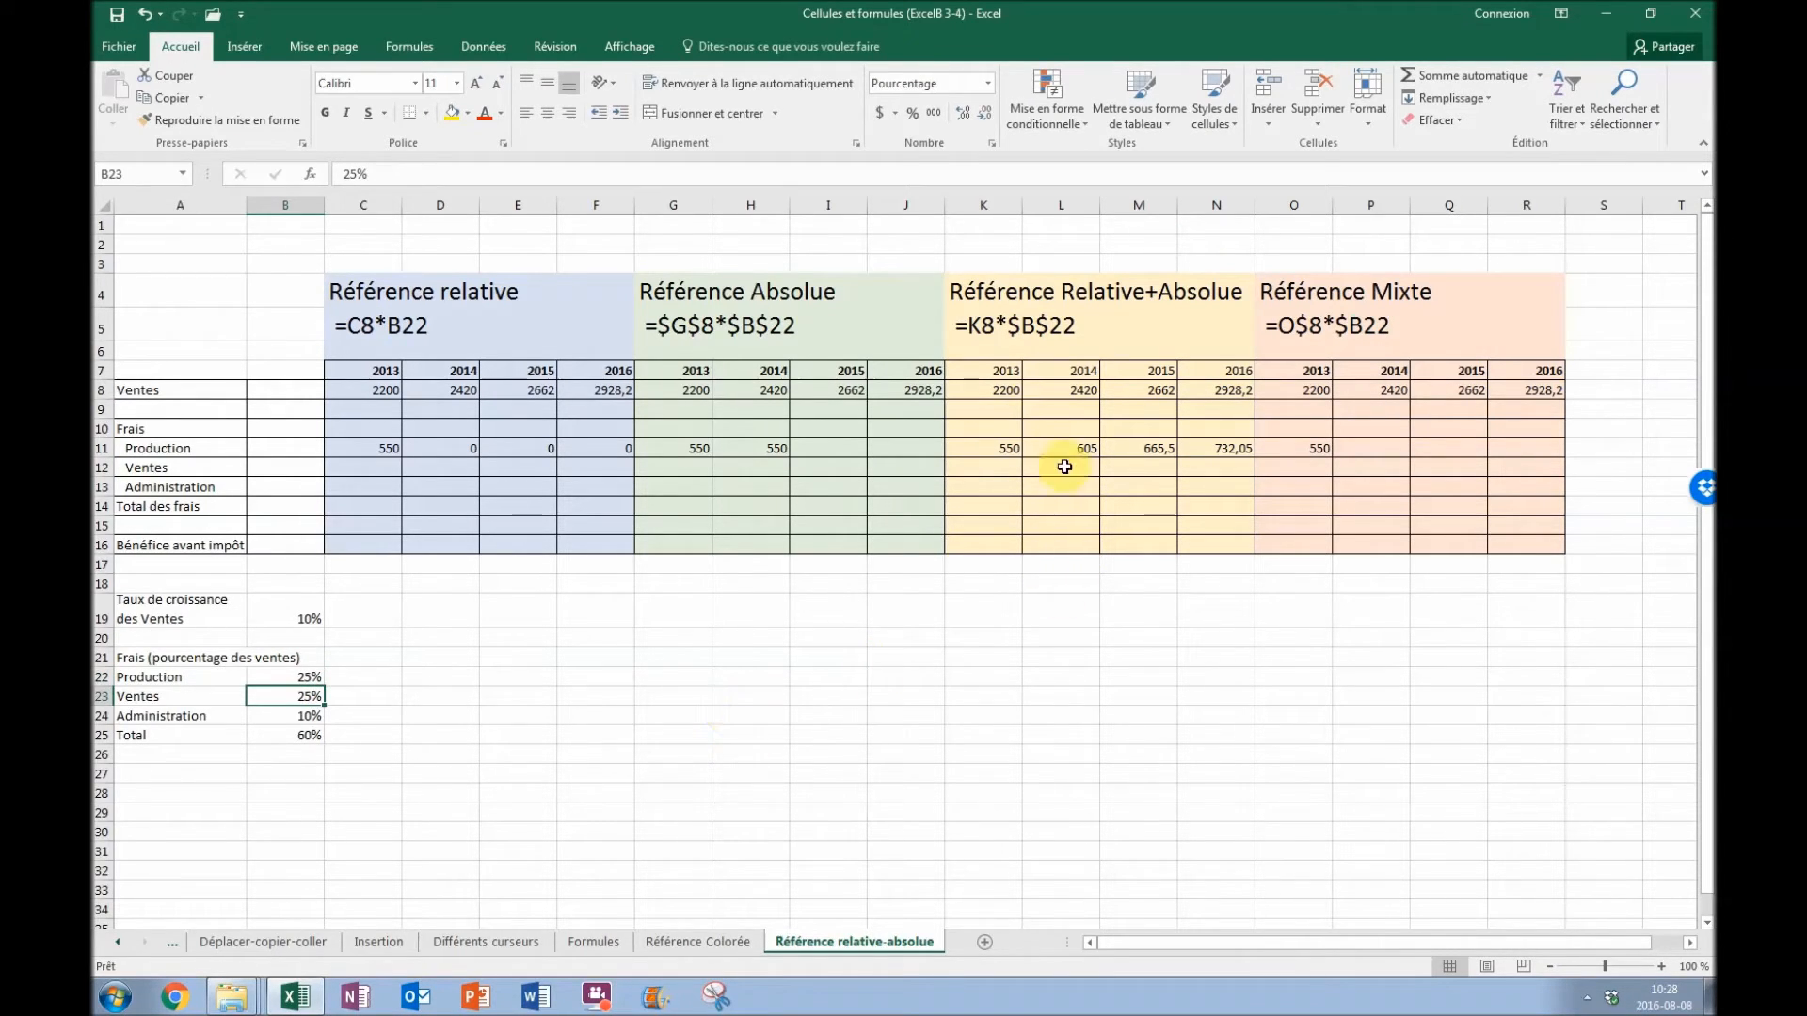
{"action": "key", "text": "Up"}
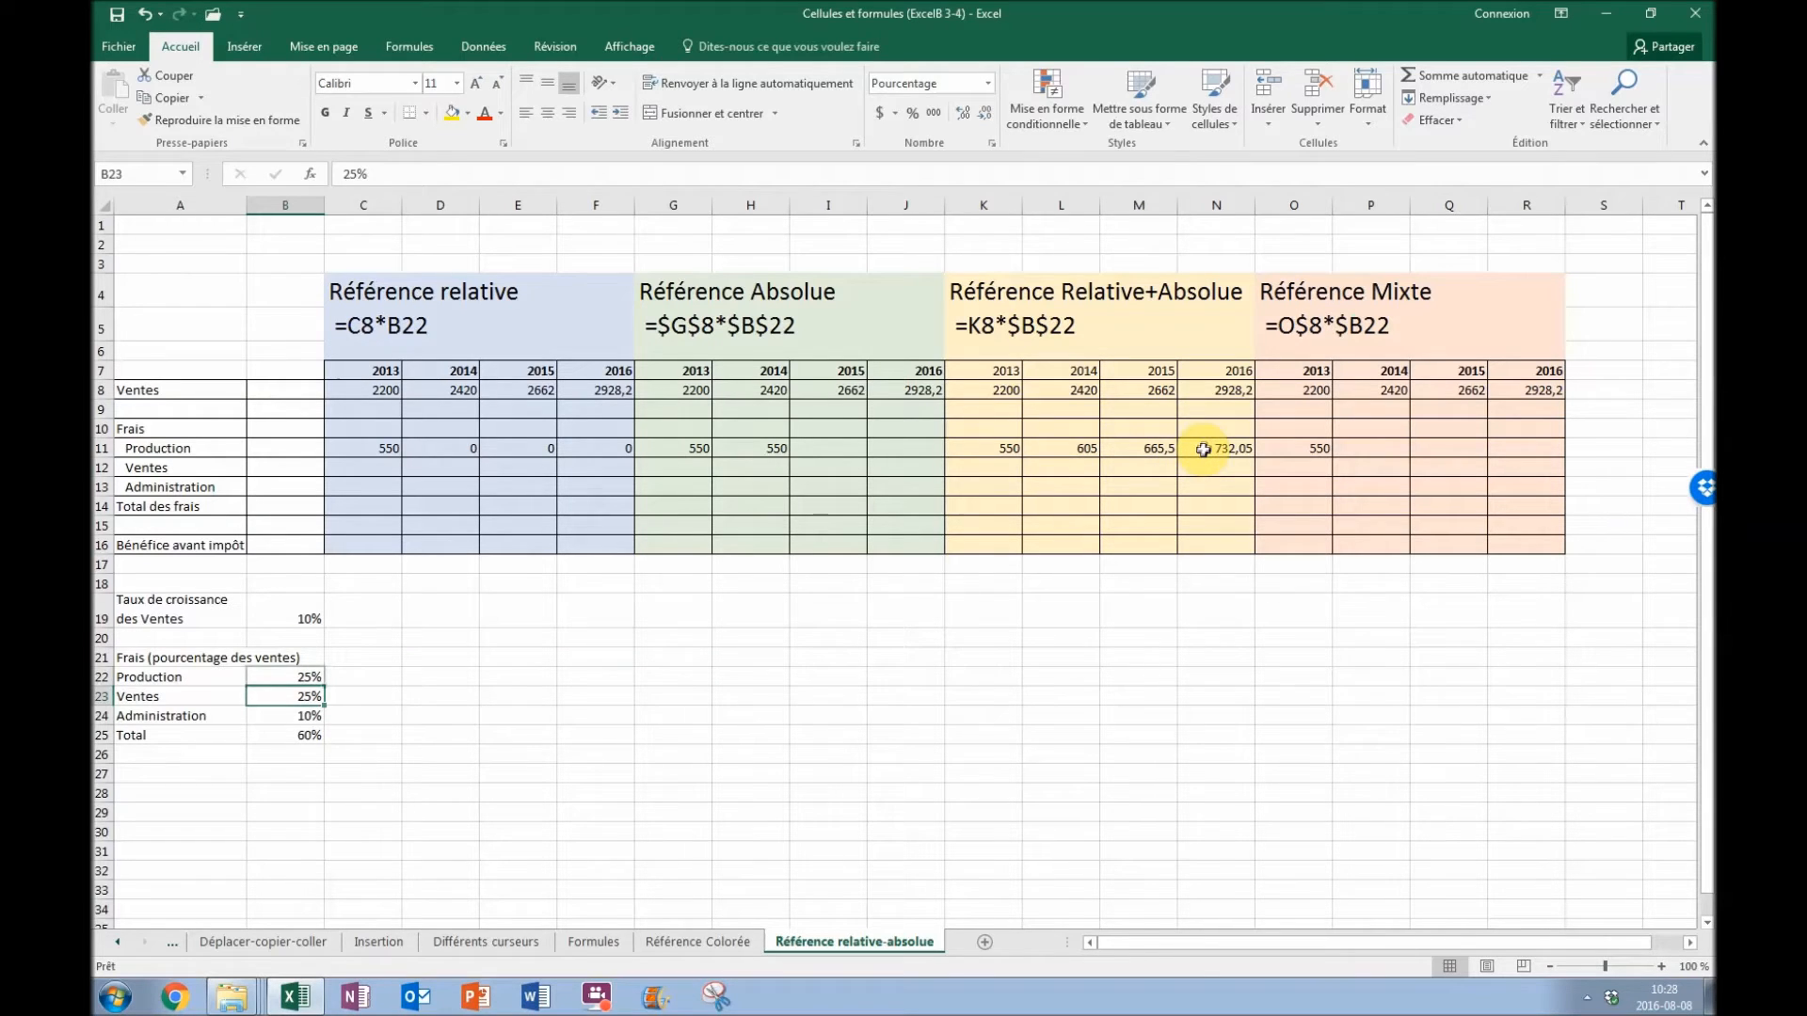
{"action": "left_click_drag", "start_coordinate": [1000, 448], "coordinate": [1224, 448]}
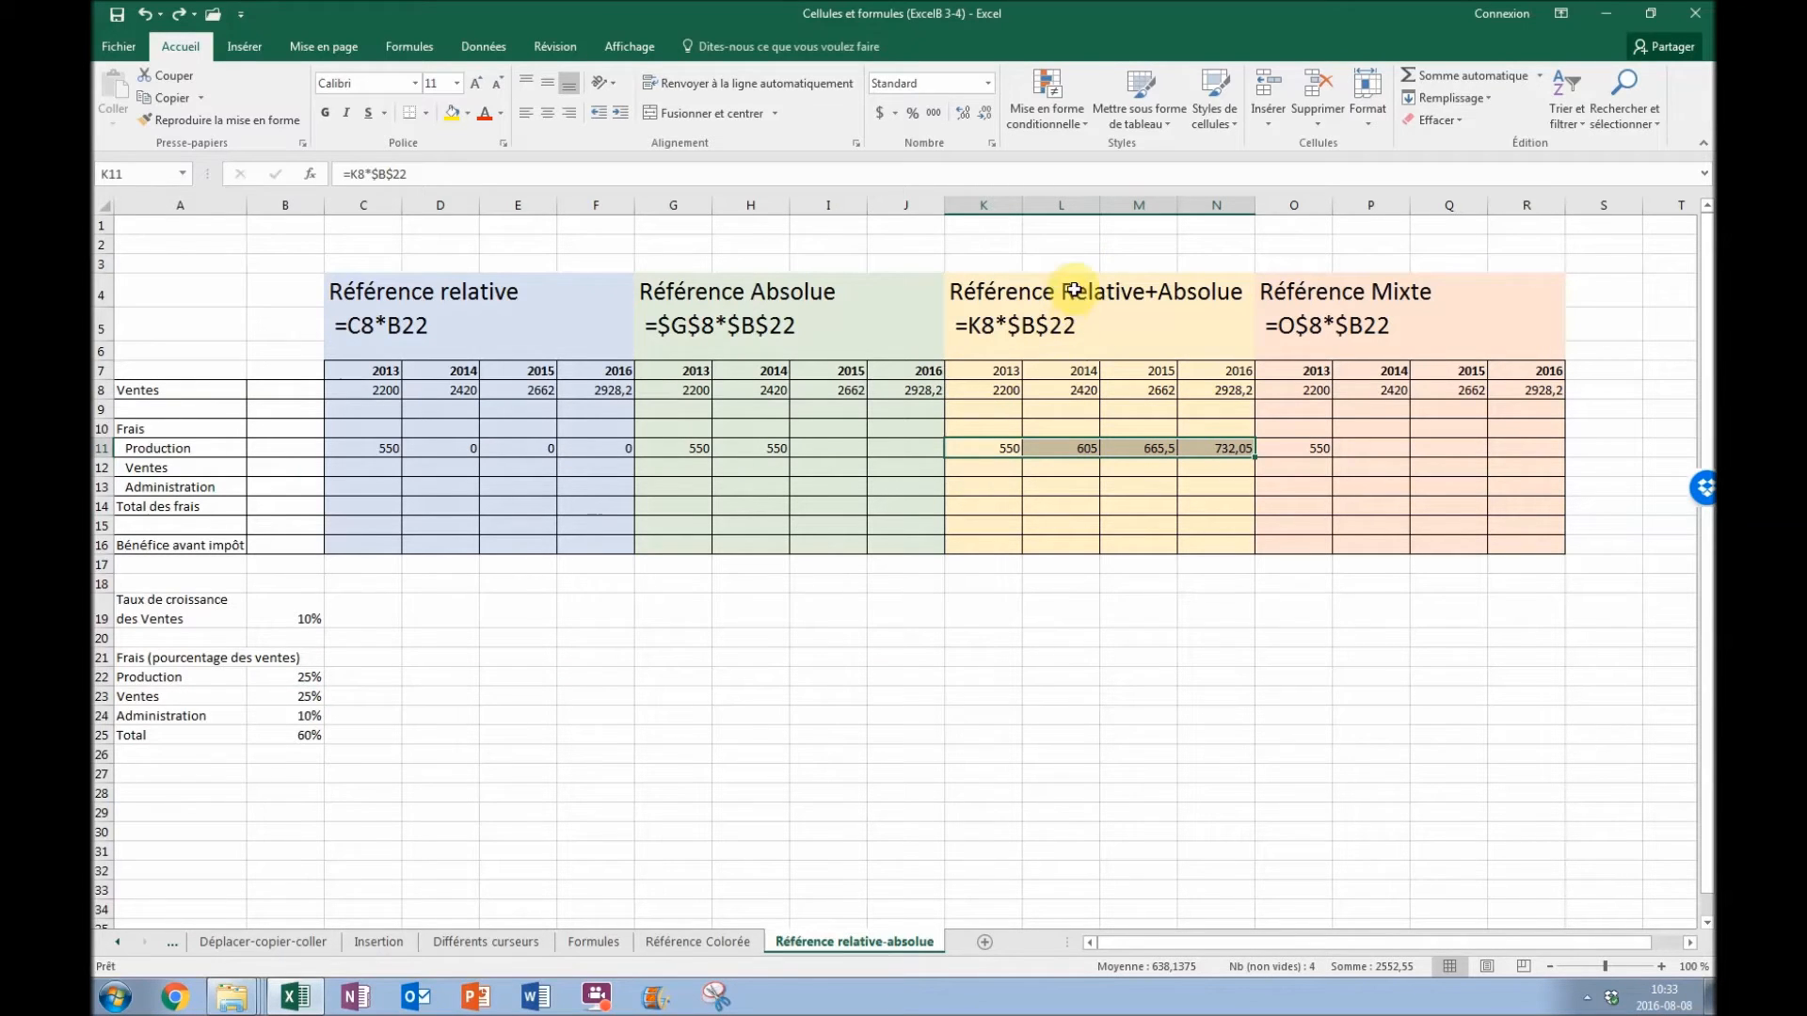
- Set the Production expense percentage in B22 to 35% and review the recalculated amounts in K11:N11
{"action": "left_click", "coordinate": [306, 679]}
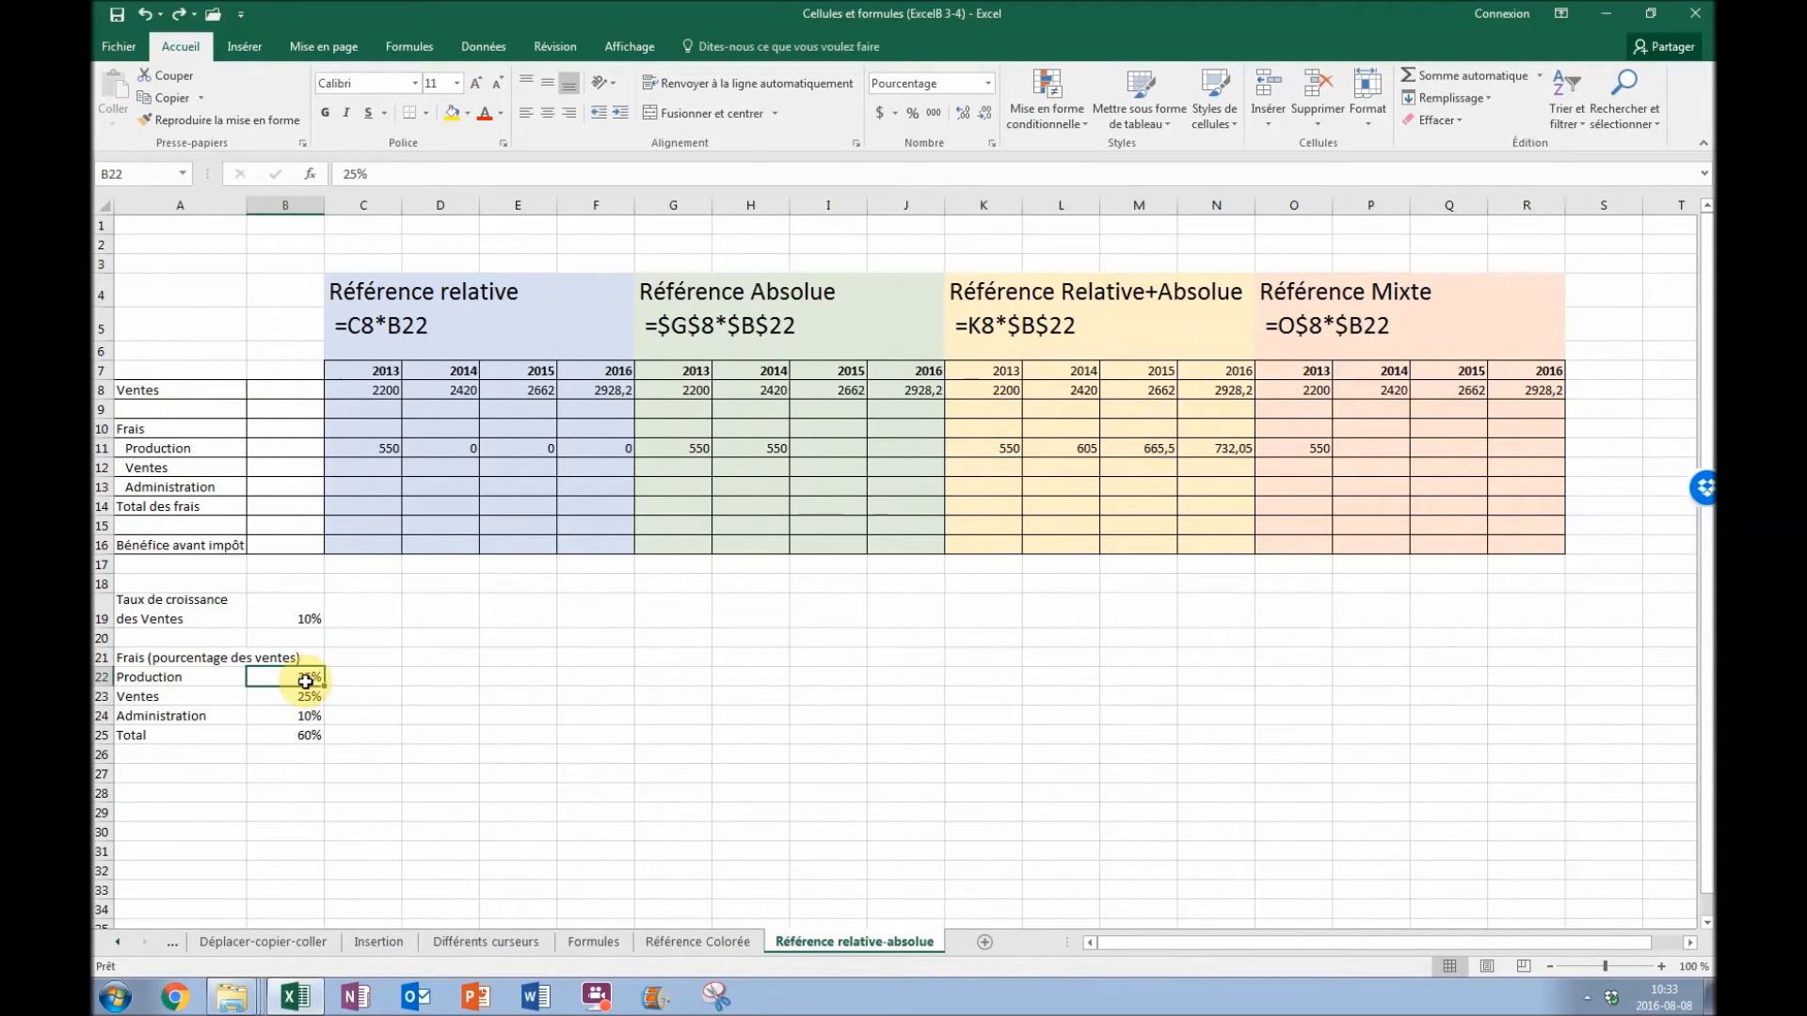
{"action": "type", "text": "35"}
{"action": "key", "text": "Return"}
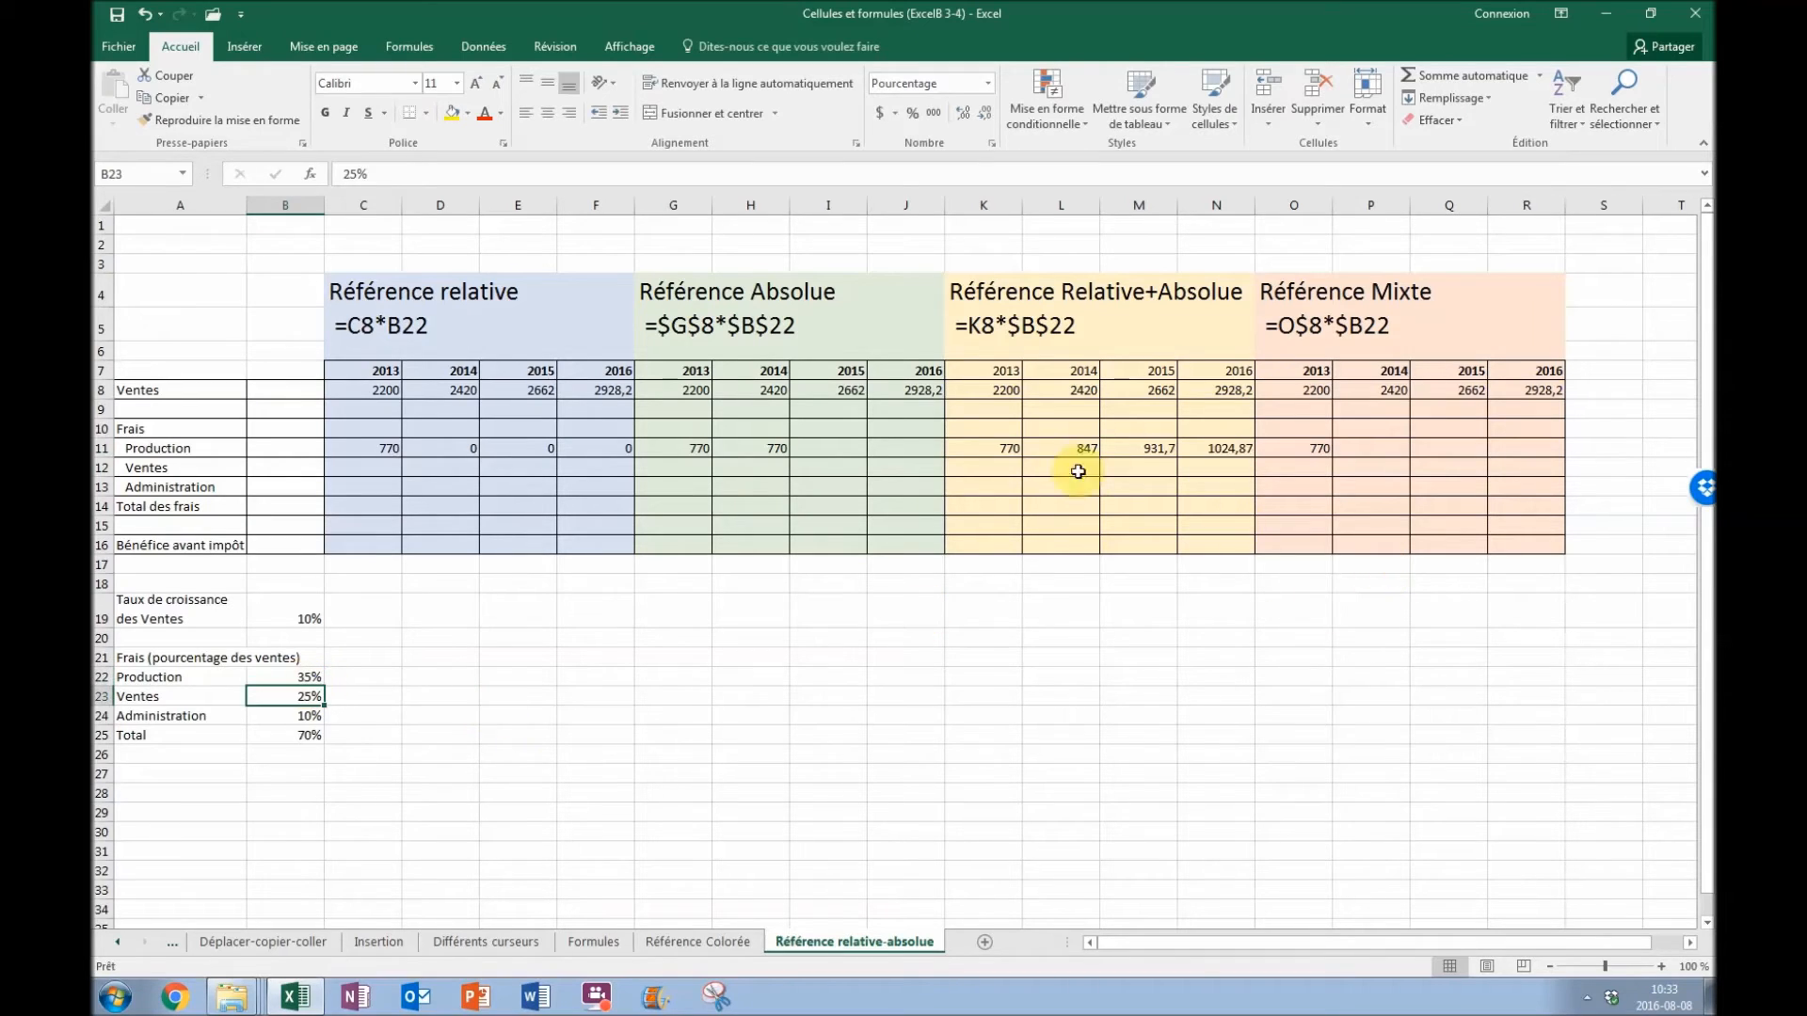
{"action": "left_click_drag", "start_coordinate": [1002, 446], "coordinate": [1206, 448]}
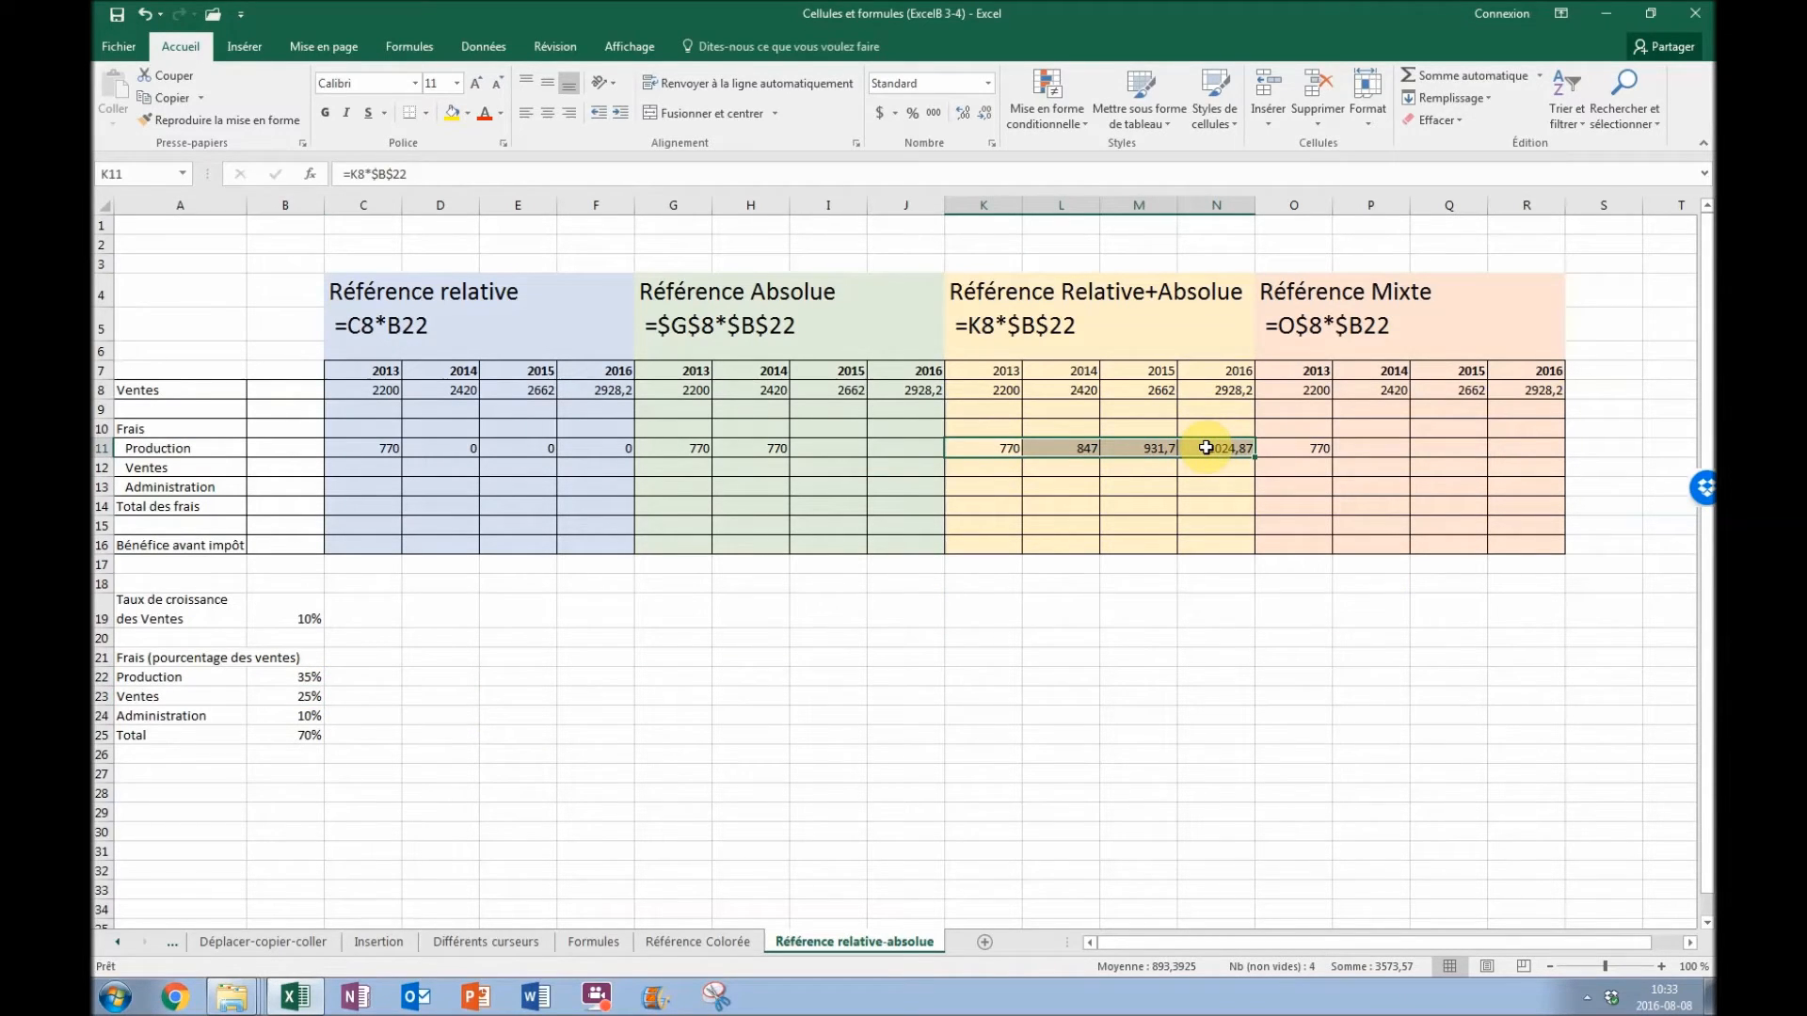
- Review the percentages in B23:B25 and copy the Production formulas in K11:N11 down through row 14
{"action": "left_click", "coordinate": [290, 699]}
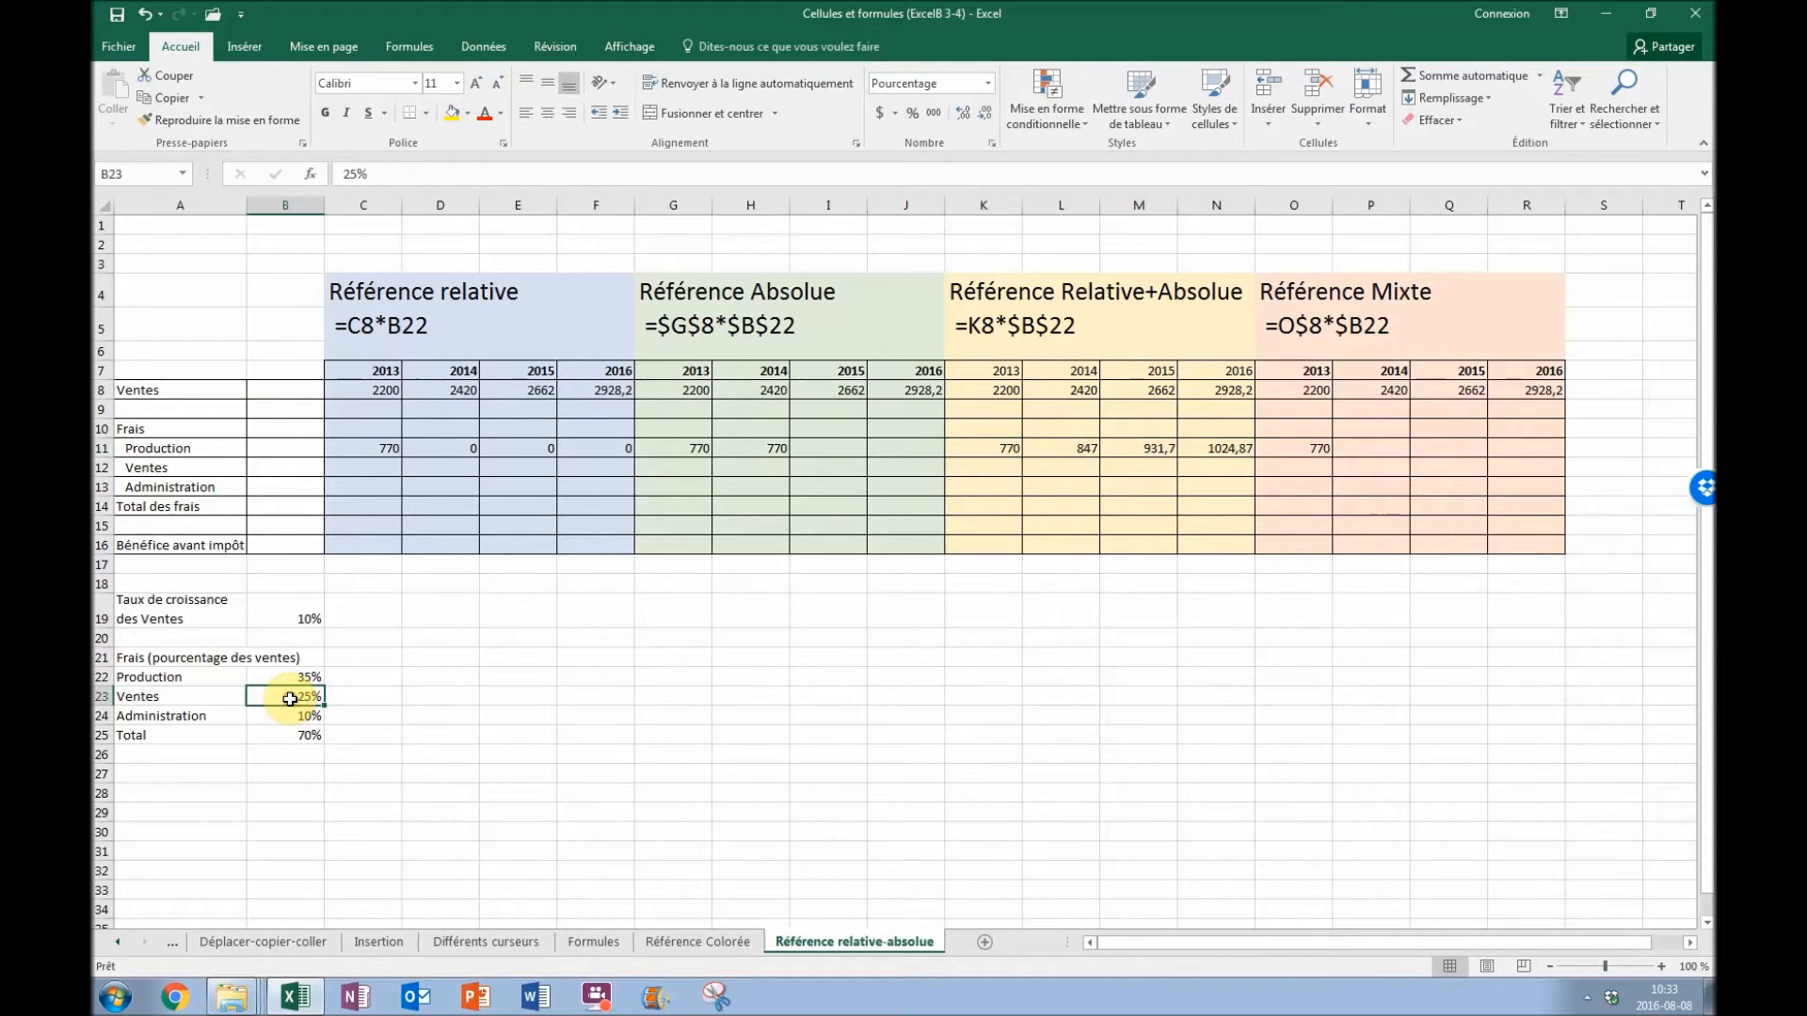
{"action": "left_click", "coordinate": [289, 716]}
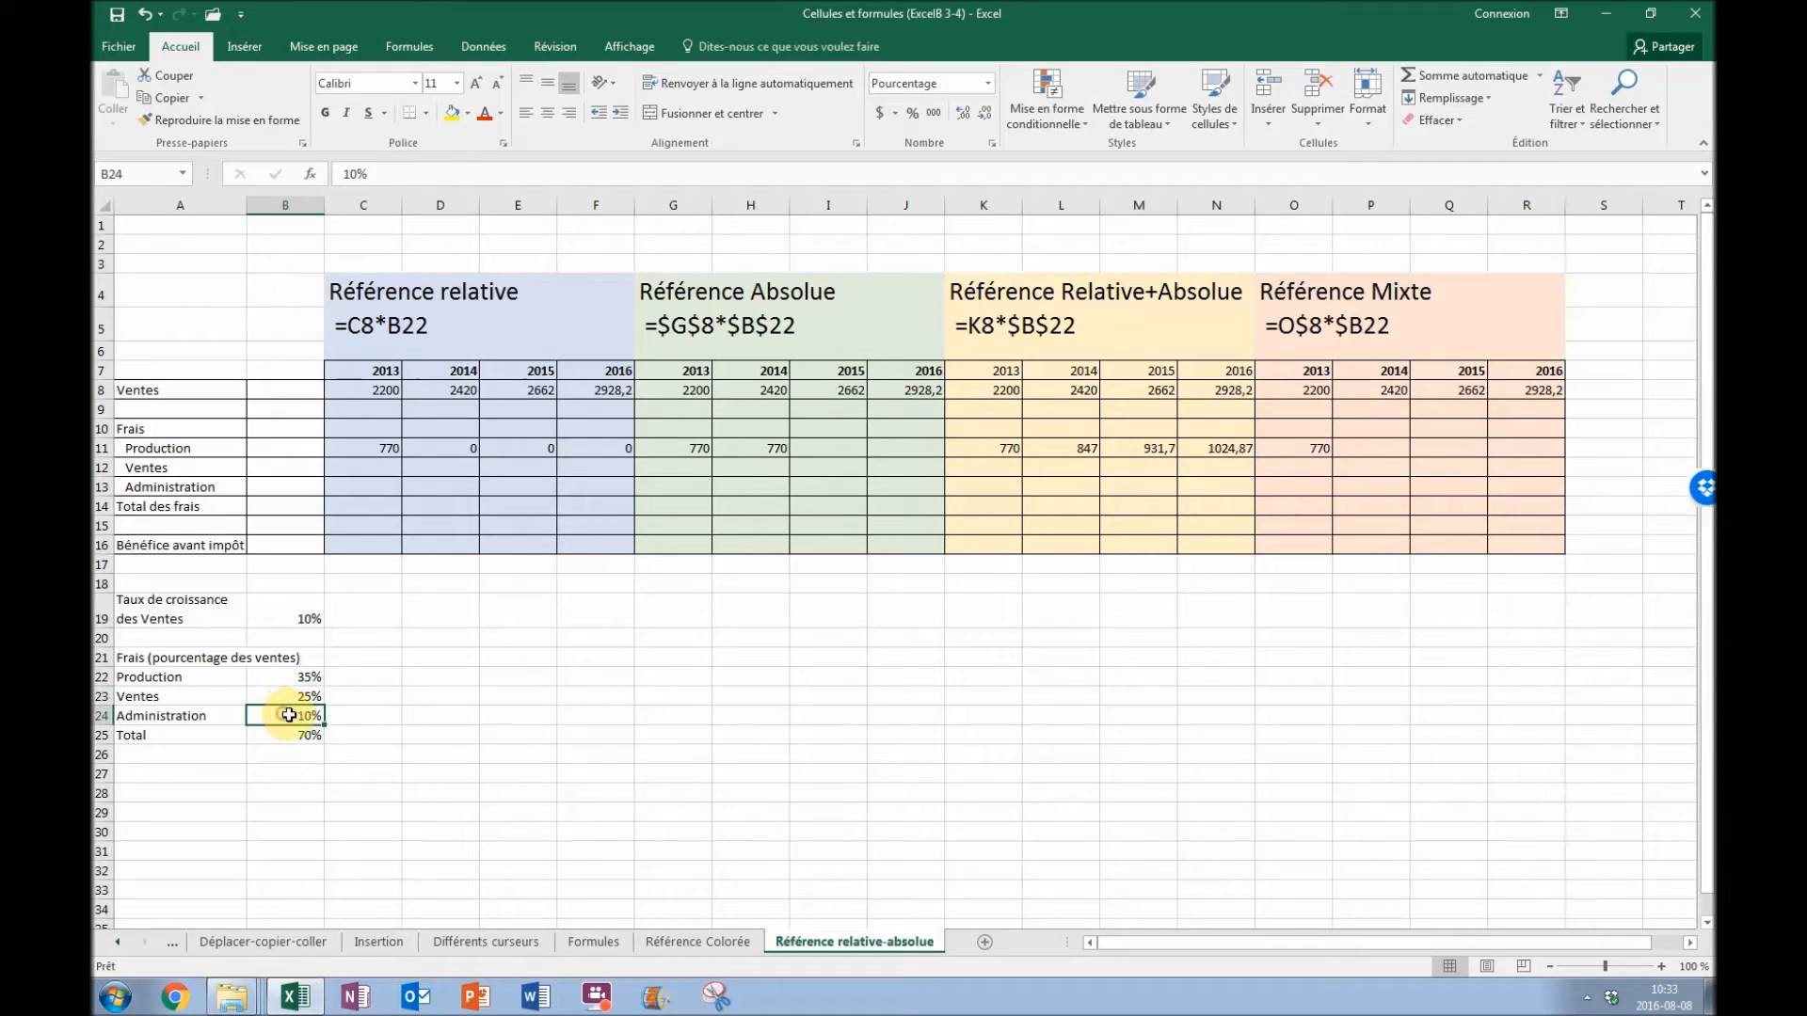
{"action": "left_click", "coordinate": [291, 734]}
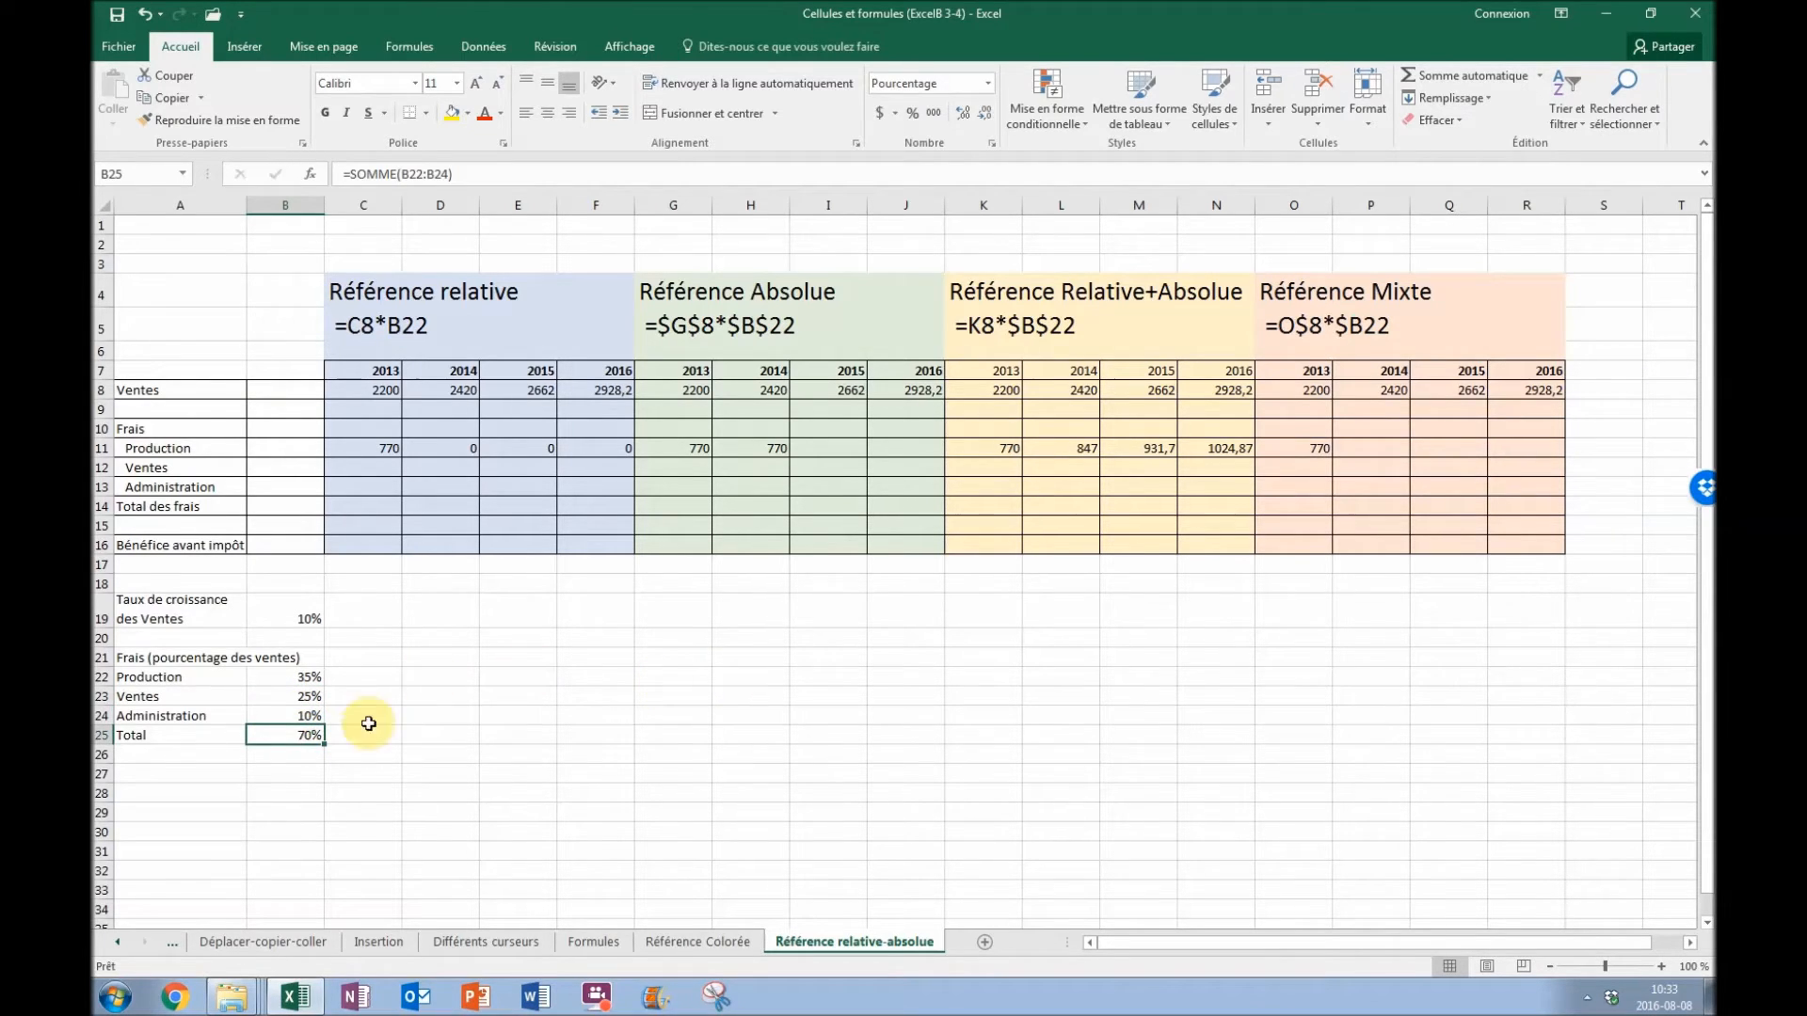
{"action": "left_click_drag", "start_coordinate": [1015, 457], "coordinate": [1257, 461]}
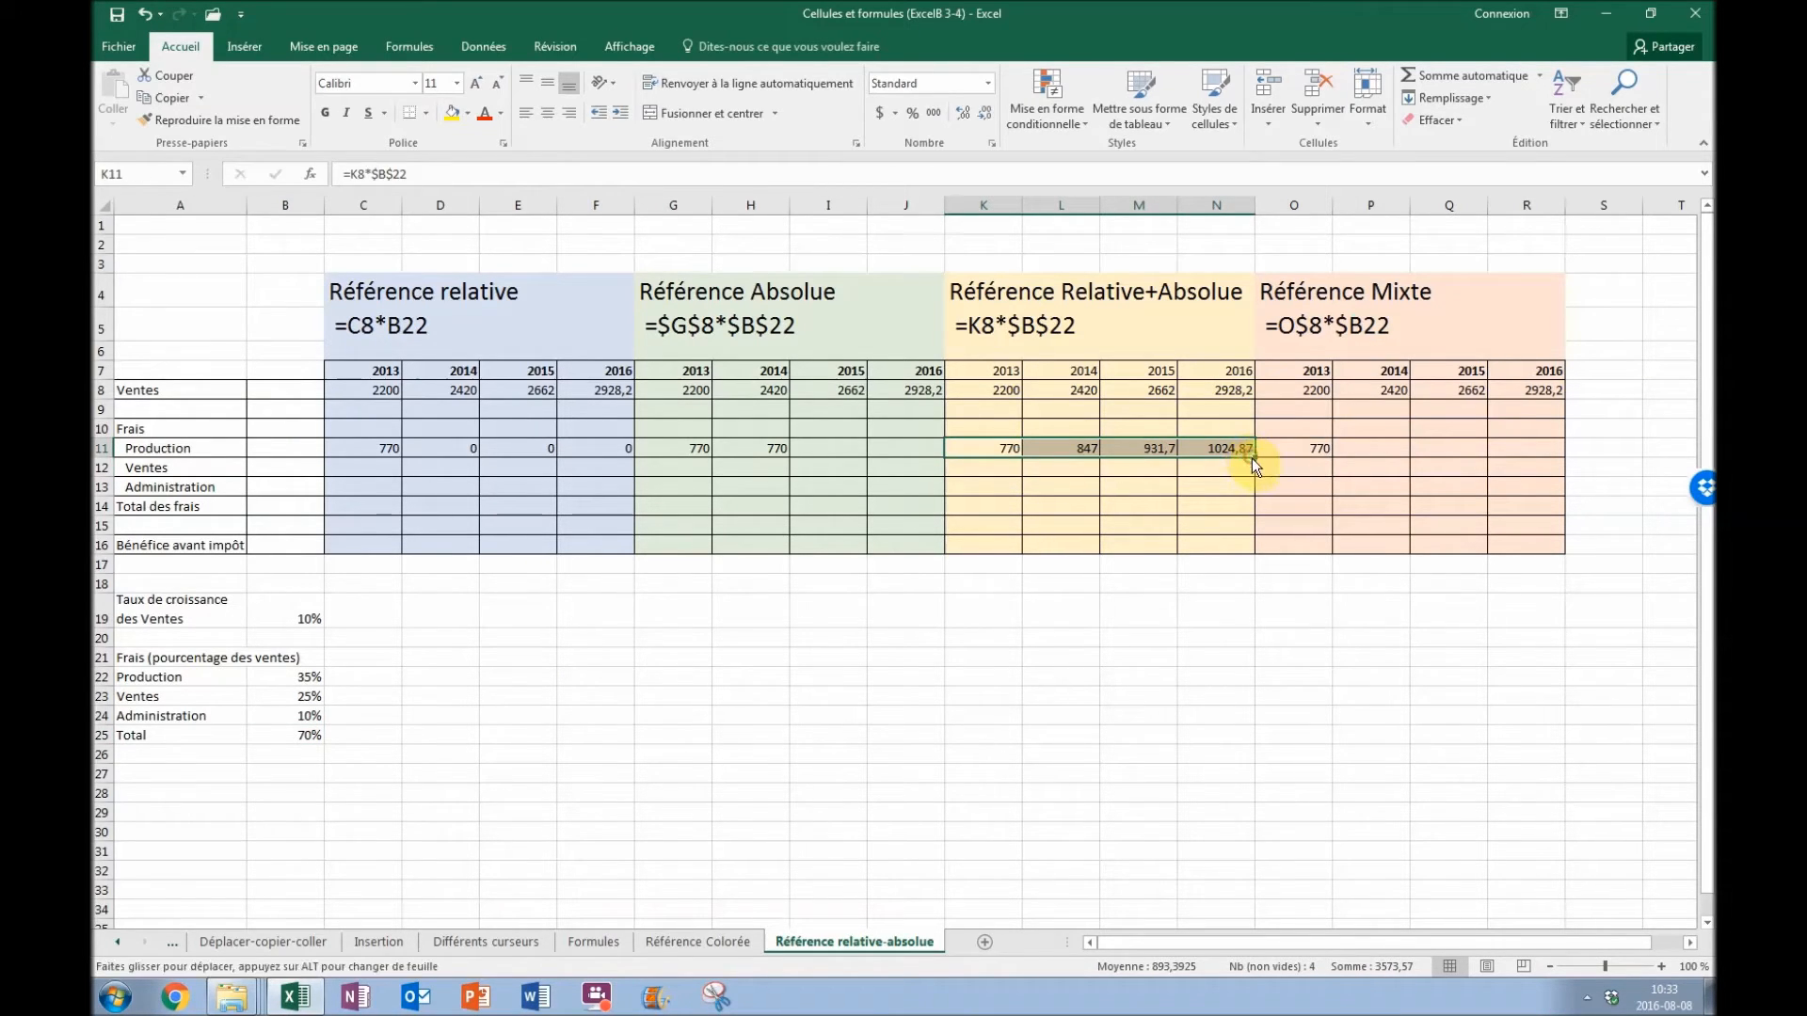
{"action": "left_click_drag", "start_coordinate": [1253, 457], "coordinate": [1235, 514]}
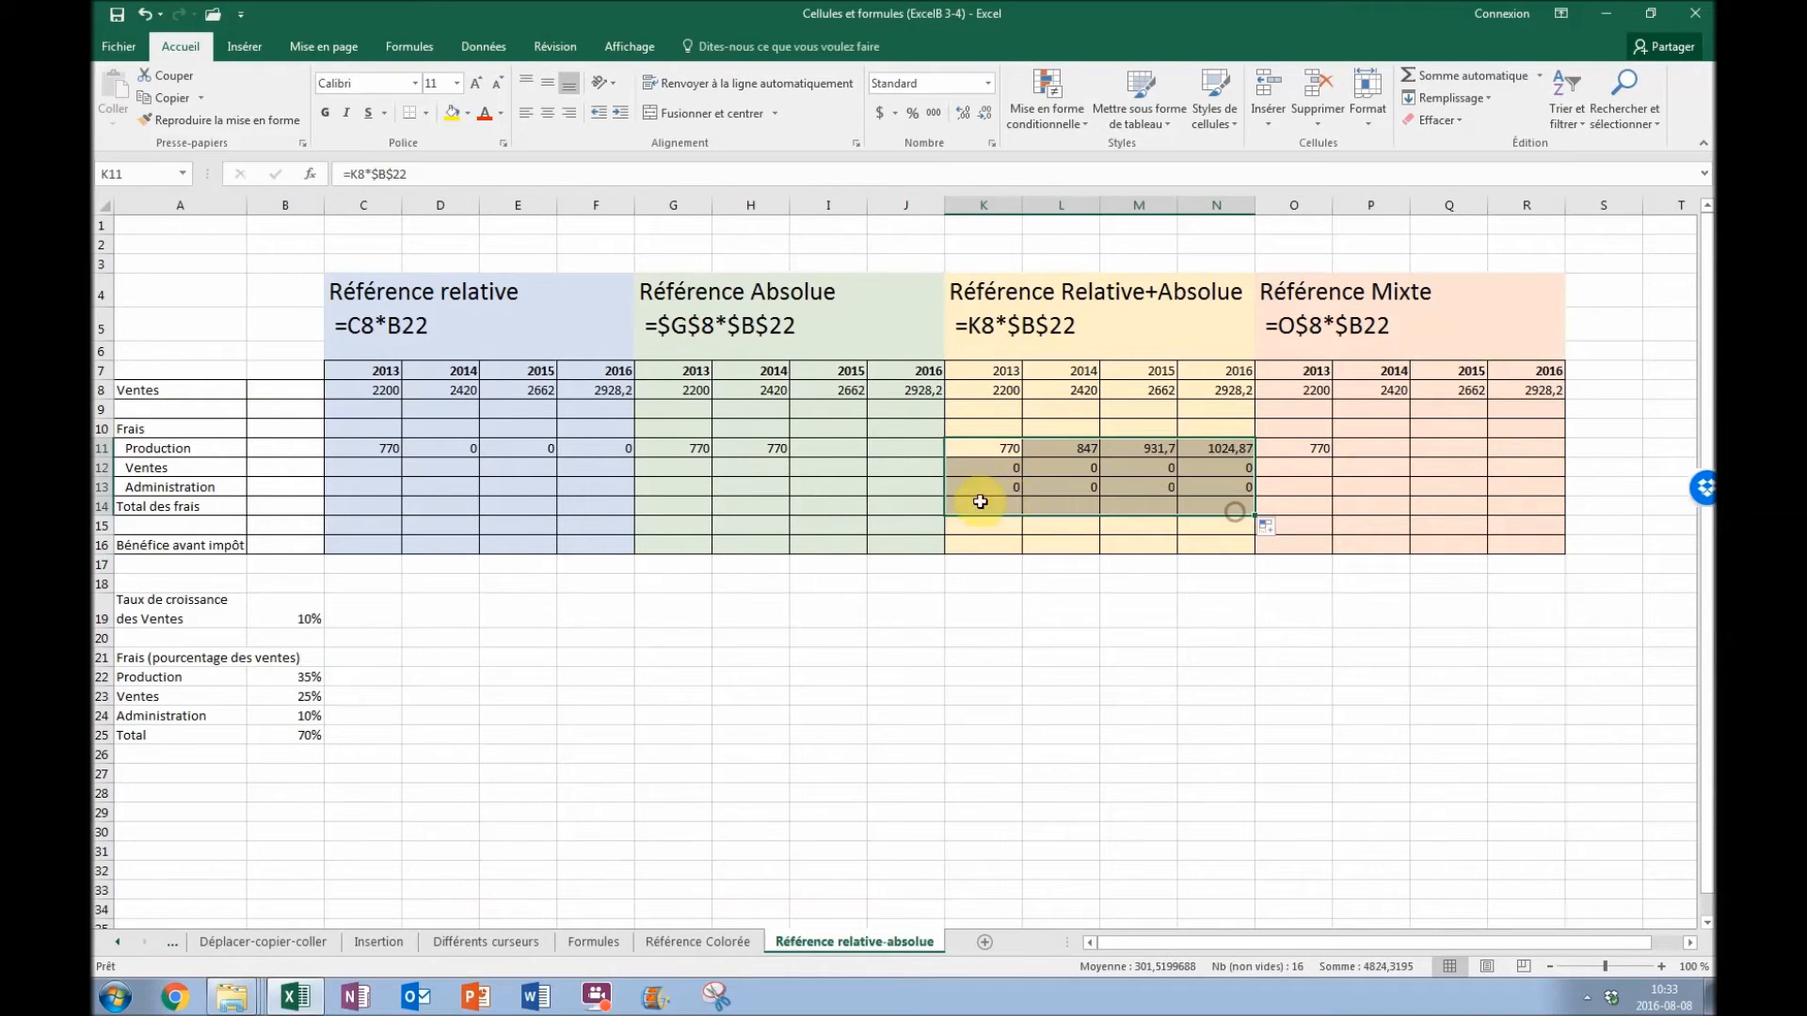
- Examine the copied Ventes expense formulas in row 12 and compare the references in K11 and K12
{"action": "left_click", "coordinate": [1003, 469]}
{"action": "left_click", "coordinate": [1056, 469]}
{"action": "left_click", "coordinate": [1196, 473]}
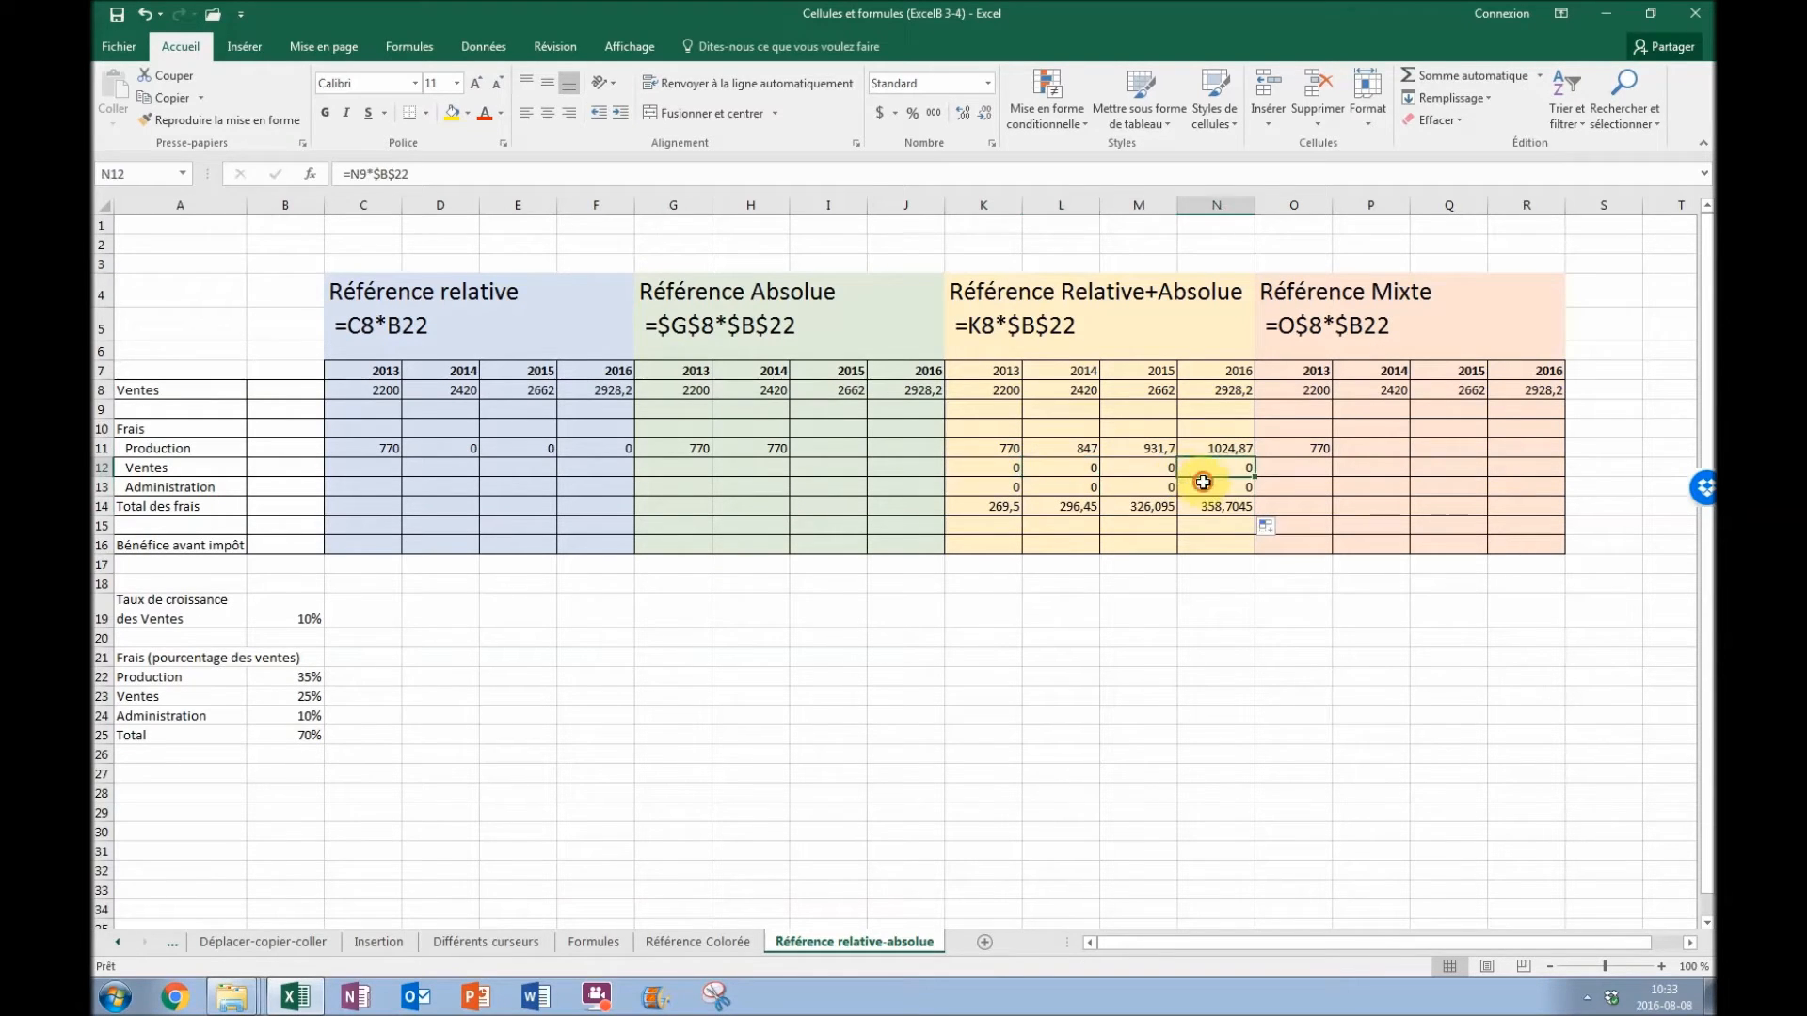
{"action": "left_click", "coordinate": [1003, 468]}
{"action": "left_click", "coordinate": [998, 445]}
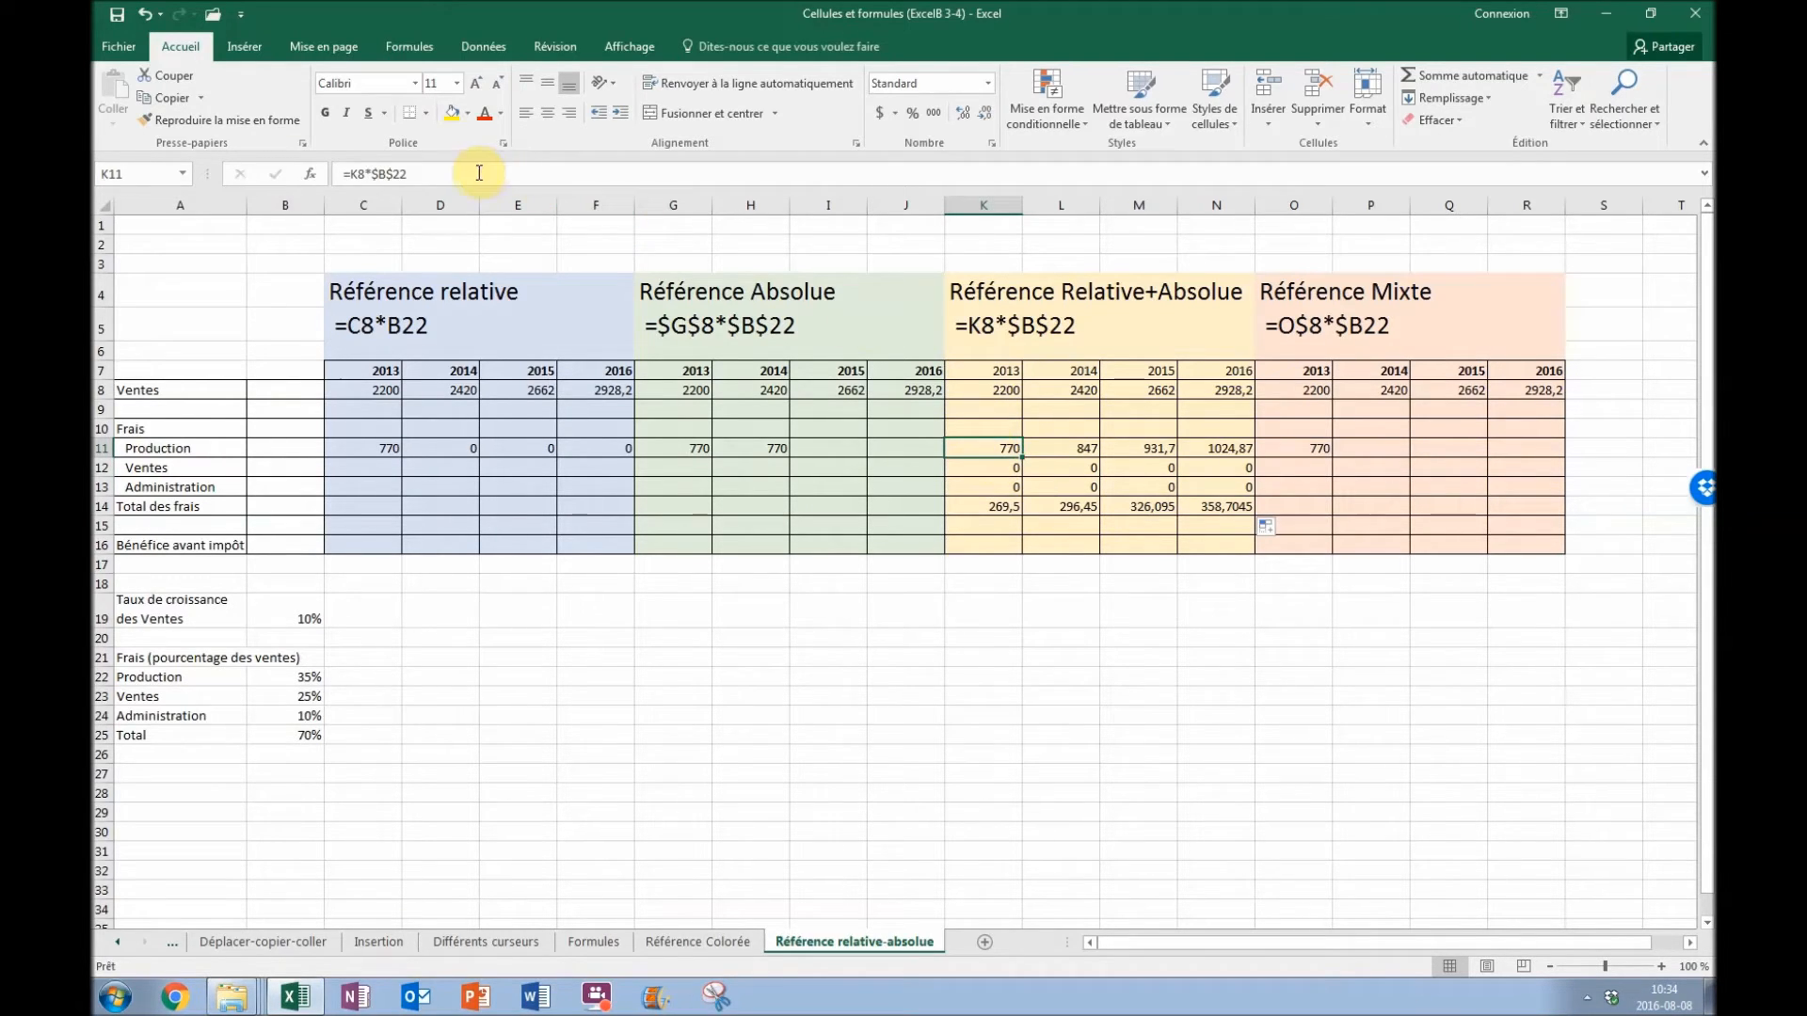
{"action": "left_click", "coordinate": [438, 175]}
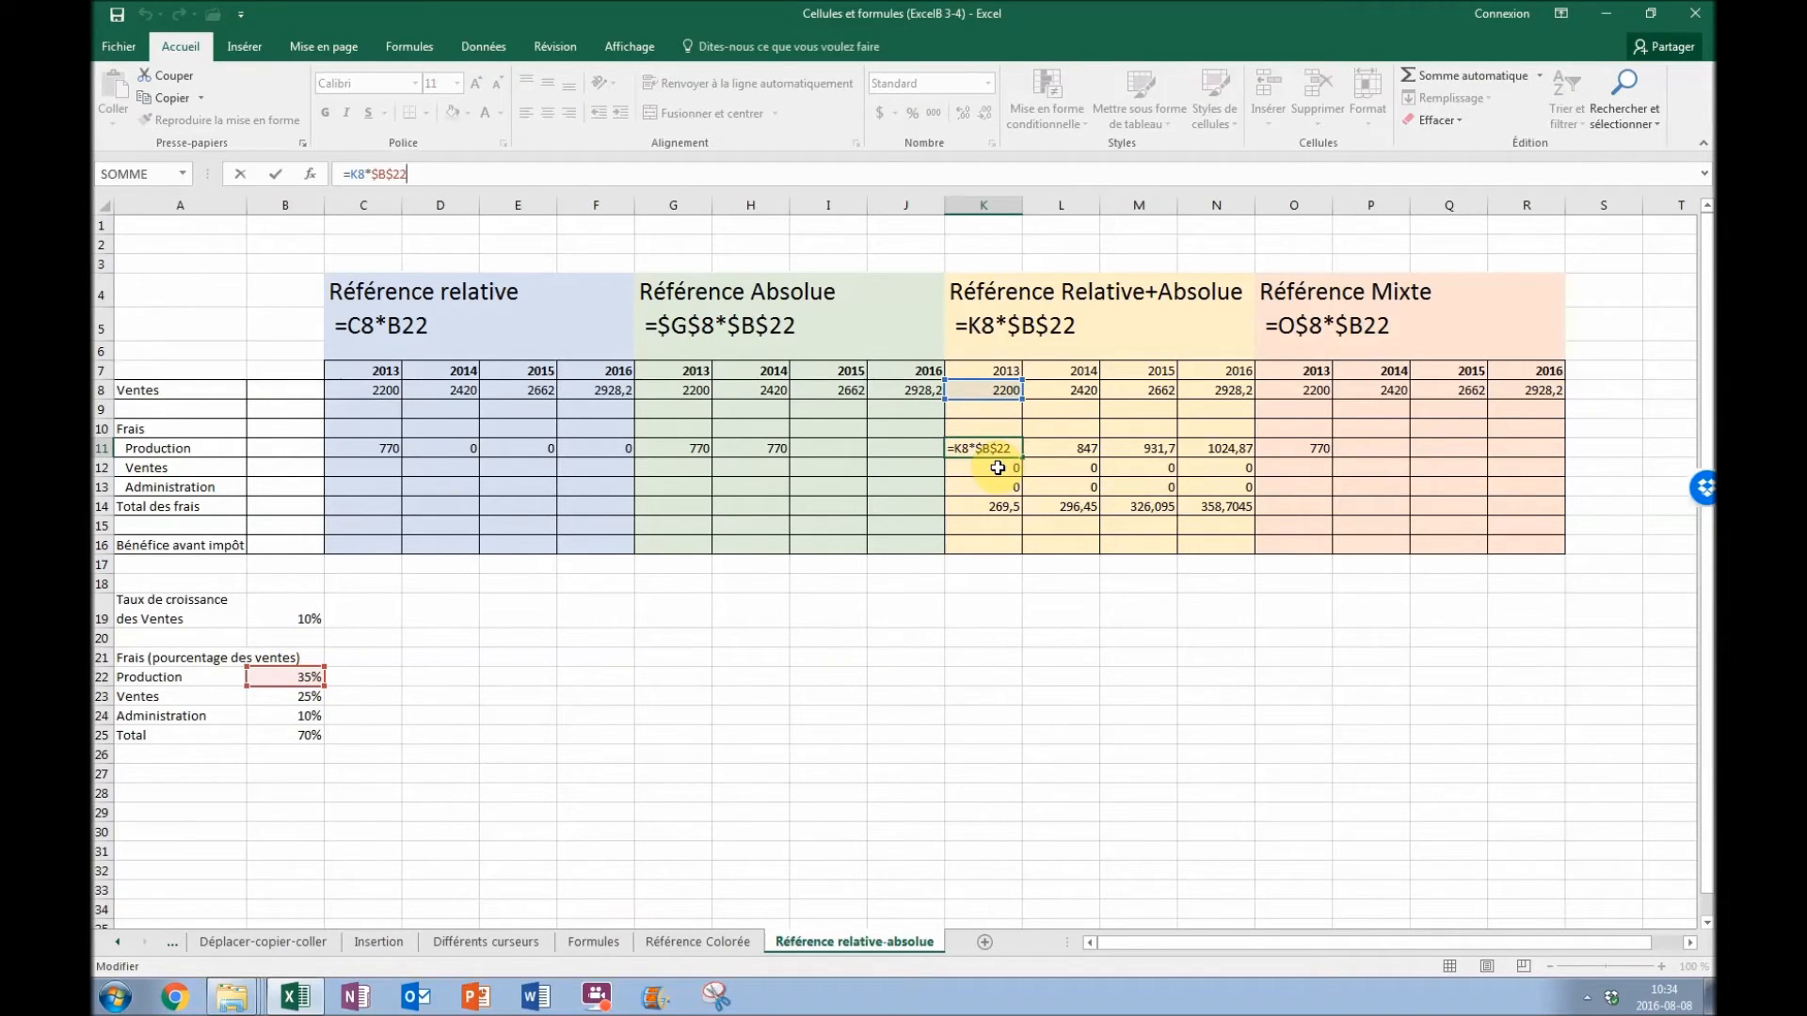
{"action": "key", "text": "Return"}
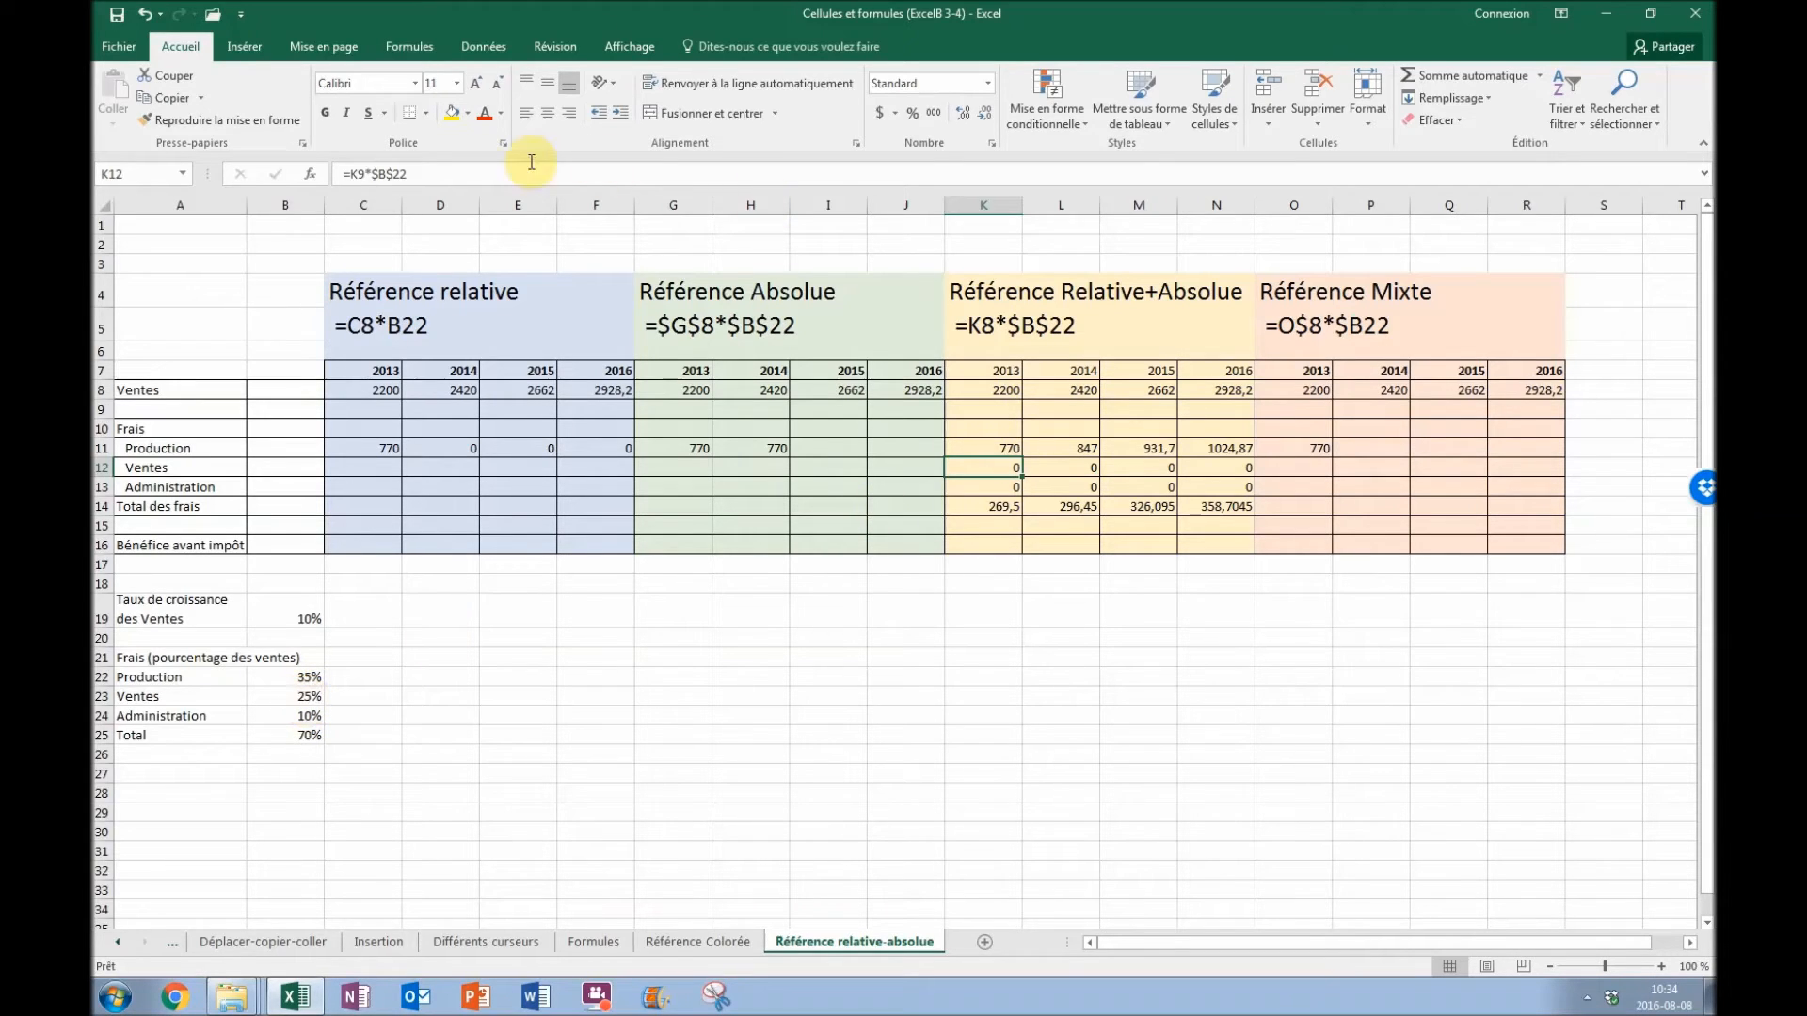
- Trace the cells referenced by the copied Ventes expense formula in K12
{"action": "left_click", "coordinate": [433, 179]}
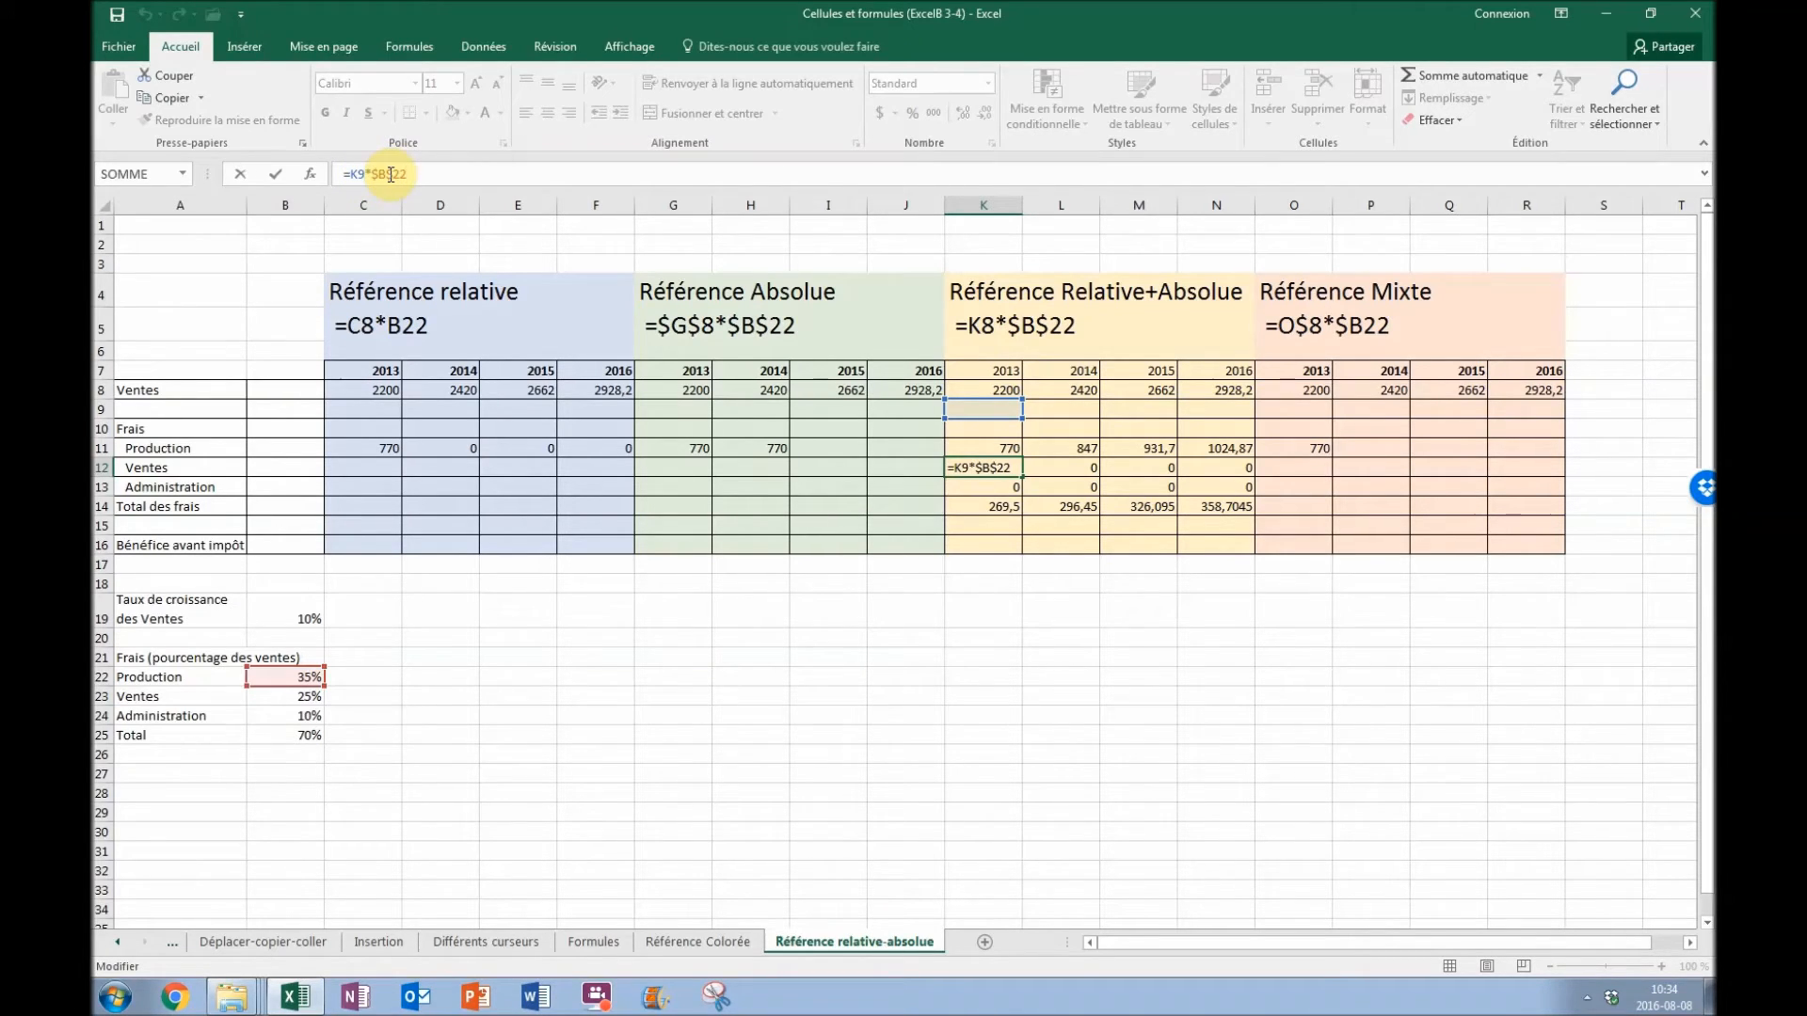
{"action": "key", "text": "Return"}
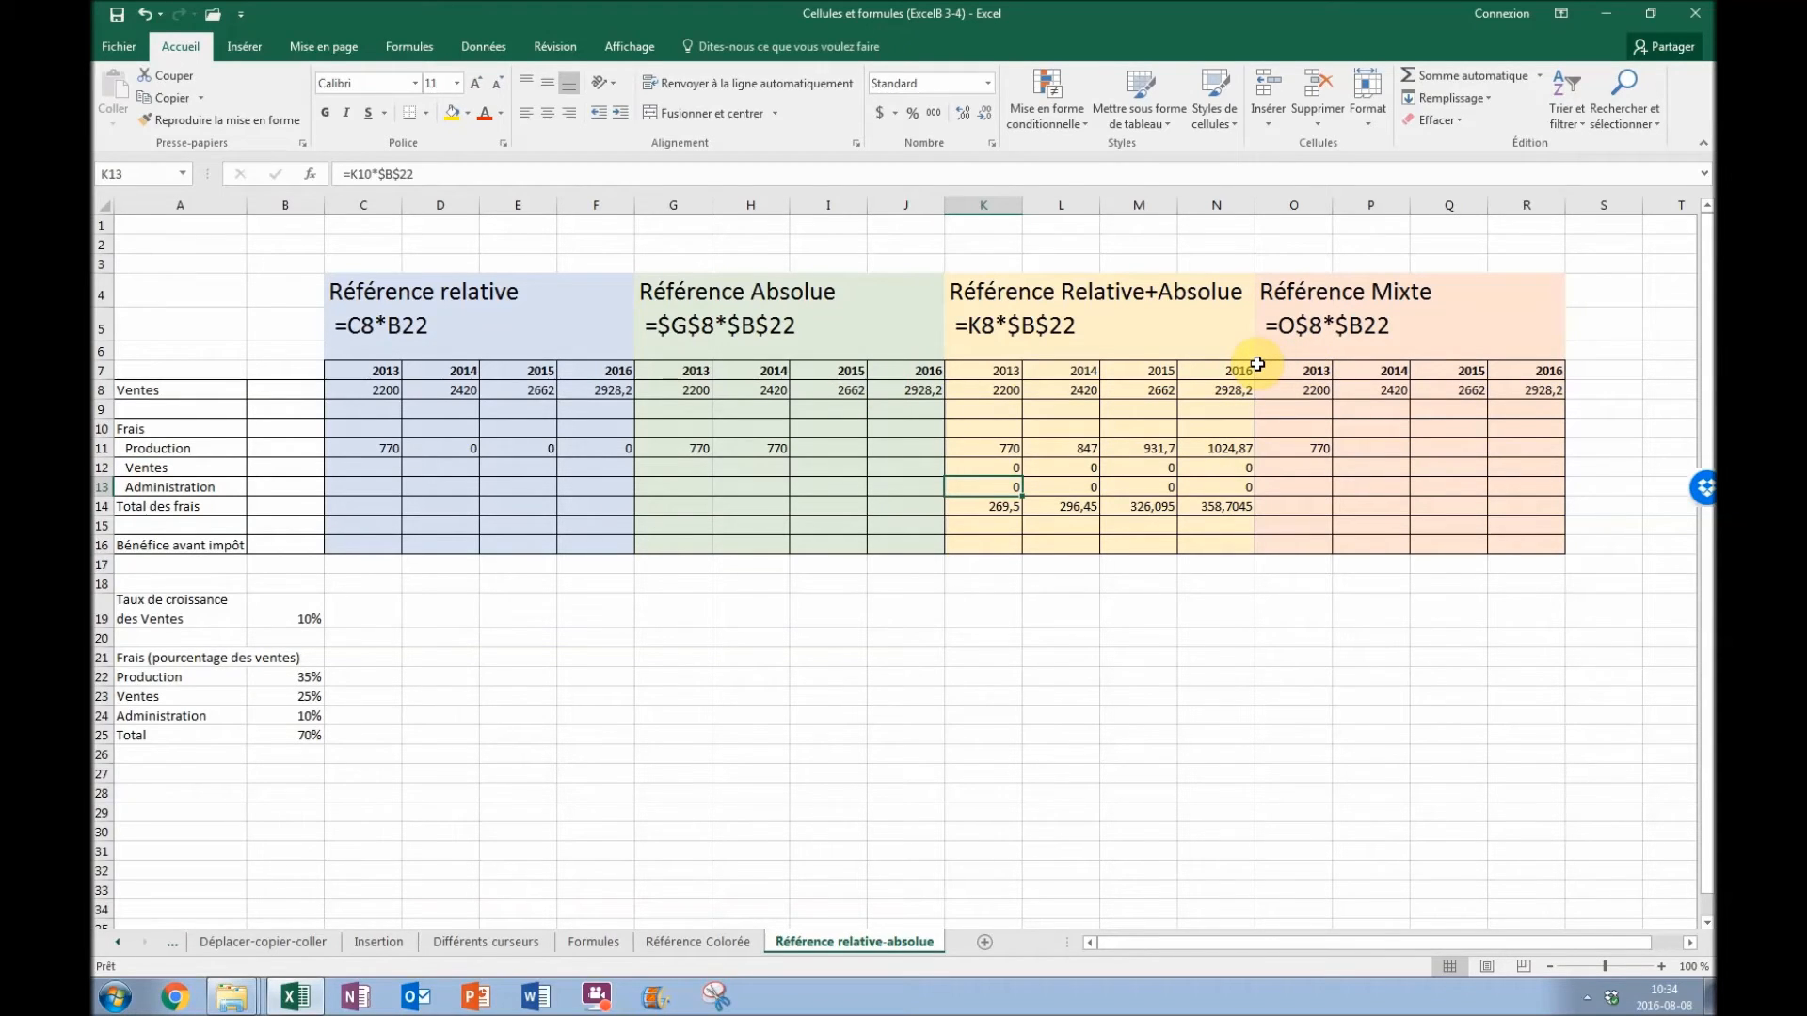
- Review the 2013 to 2016 sales values in O8:R8 of the Référence Mixte section
{"action": "left_click", "coordinate": [1293, 395]}
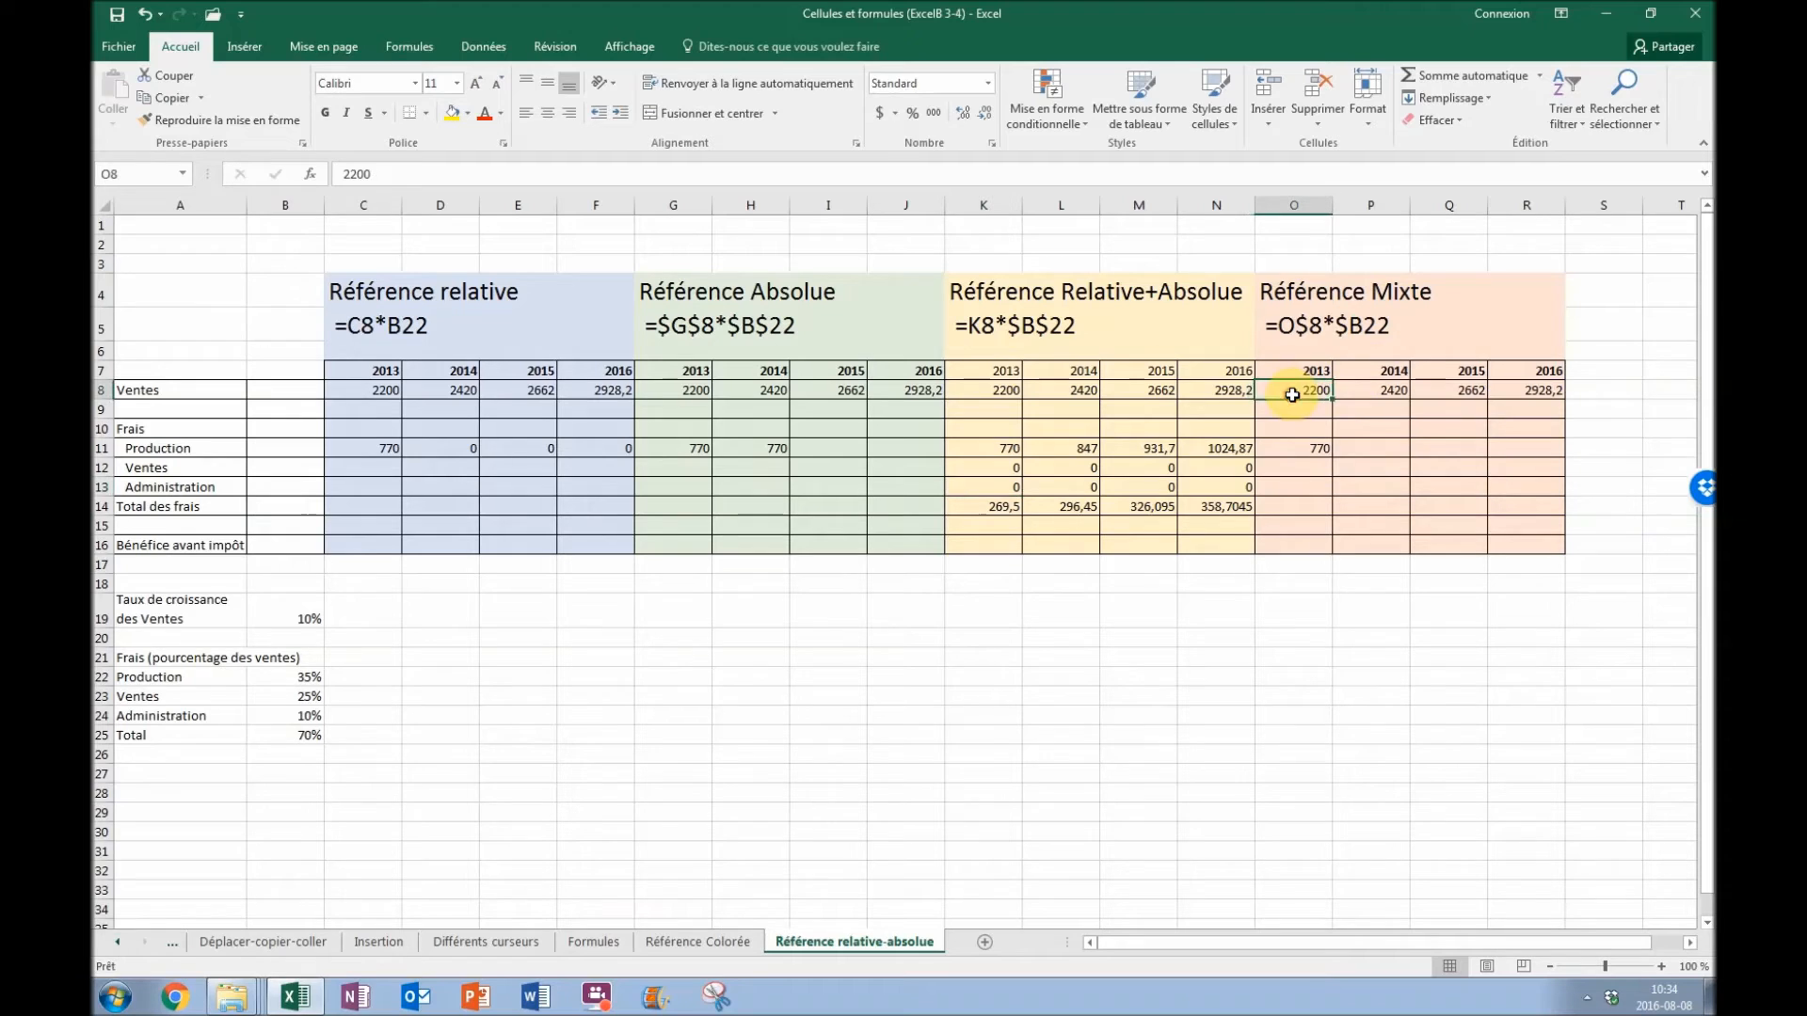
{"action": "left_click_drag", "start_coordinate": [1317, 394], "coordinate": [1540, 388]}
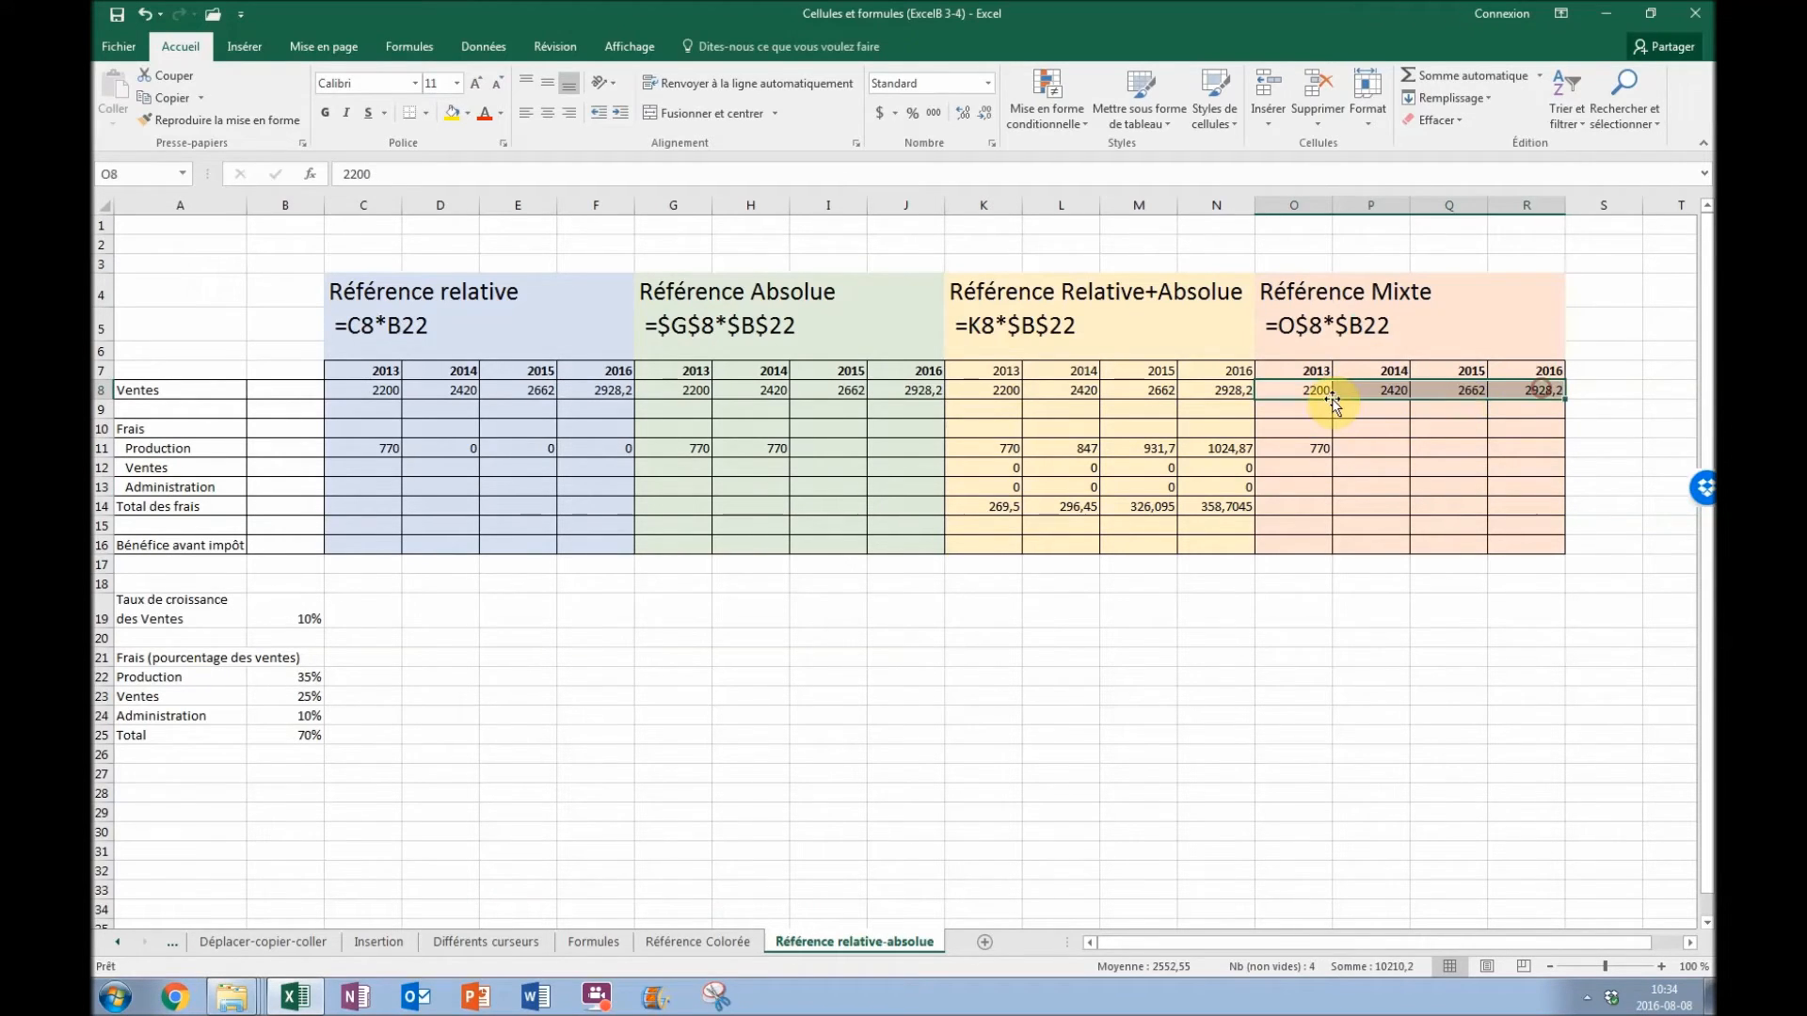
{"action": "left_click", "coordinate": [1310, 391]}
{"action": "left_click", "coordinate": [1363, 393]}
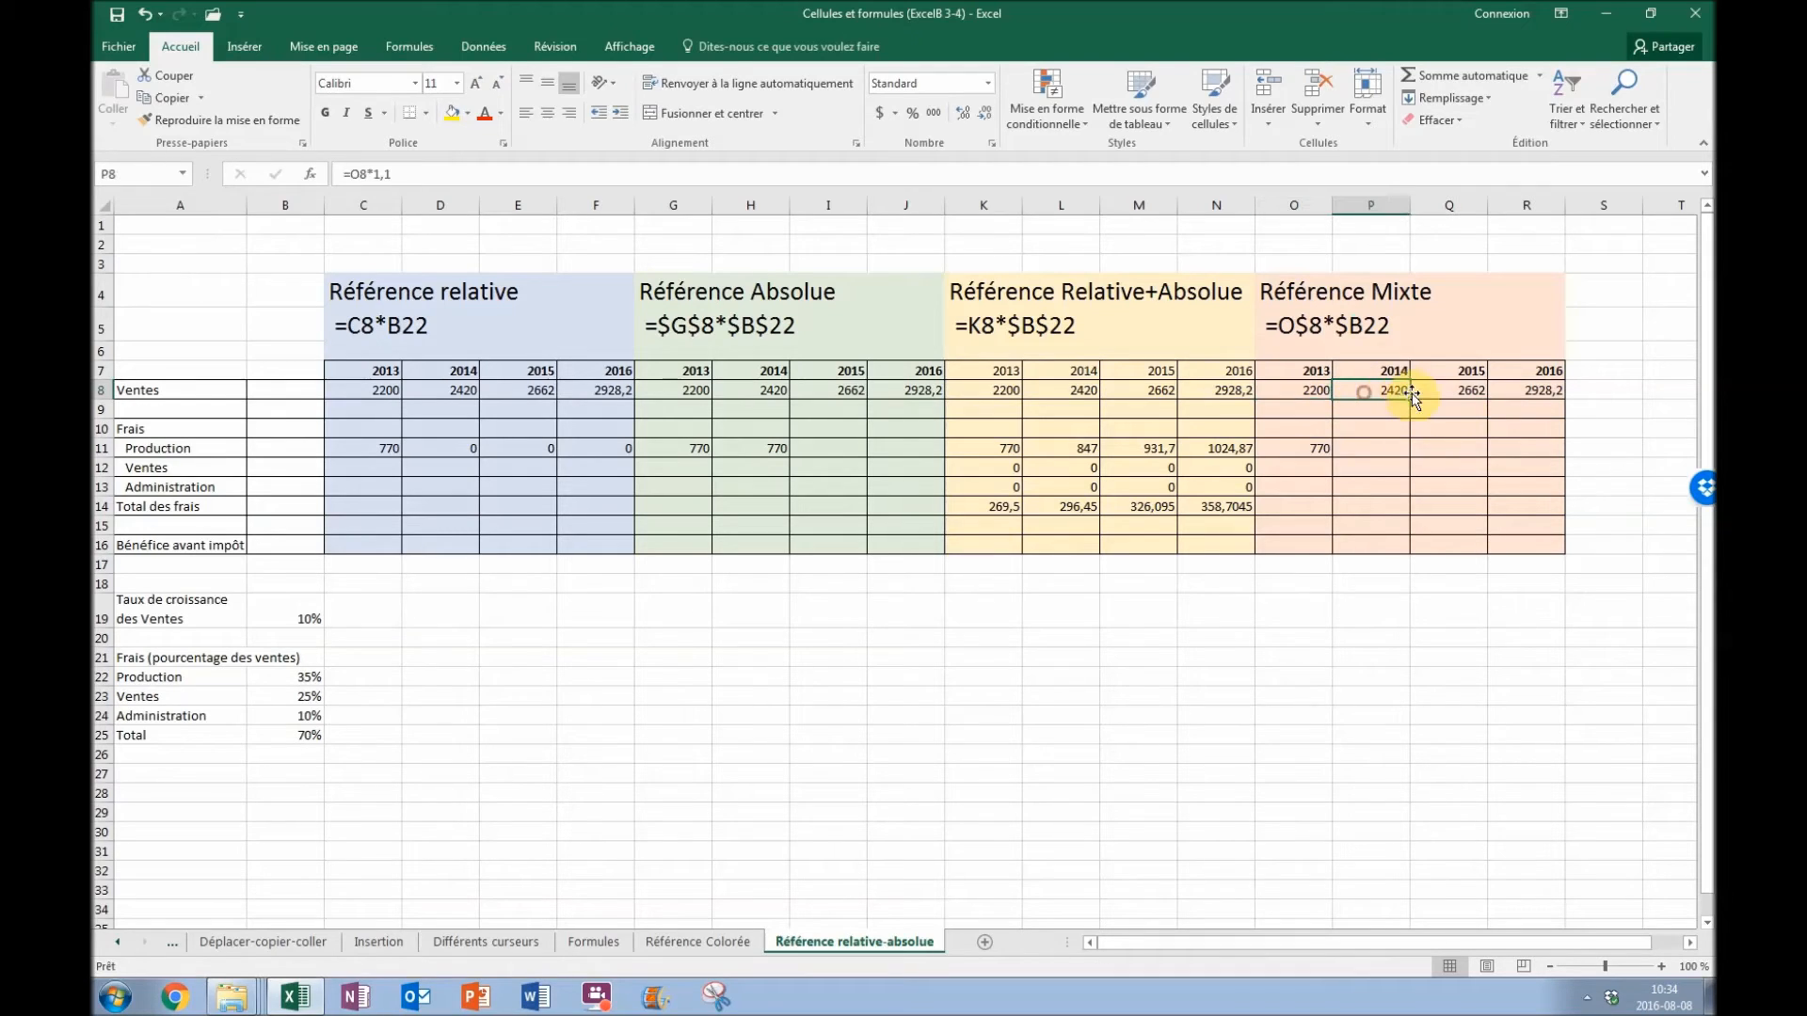
{"action": "left_click", "coordinate": [1483, 393]}
{"action": "left_click", "coordinate": [1505, 395]}
{"action": "left_click", "coordinate": [1293, 391]}
{"action": "left_click", "coordinate": [1374, 393]}
{"action": "left_click", "coordinate": [1449, 391]}
{"action": "left_click", "coordinate": [1326, 390]}
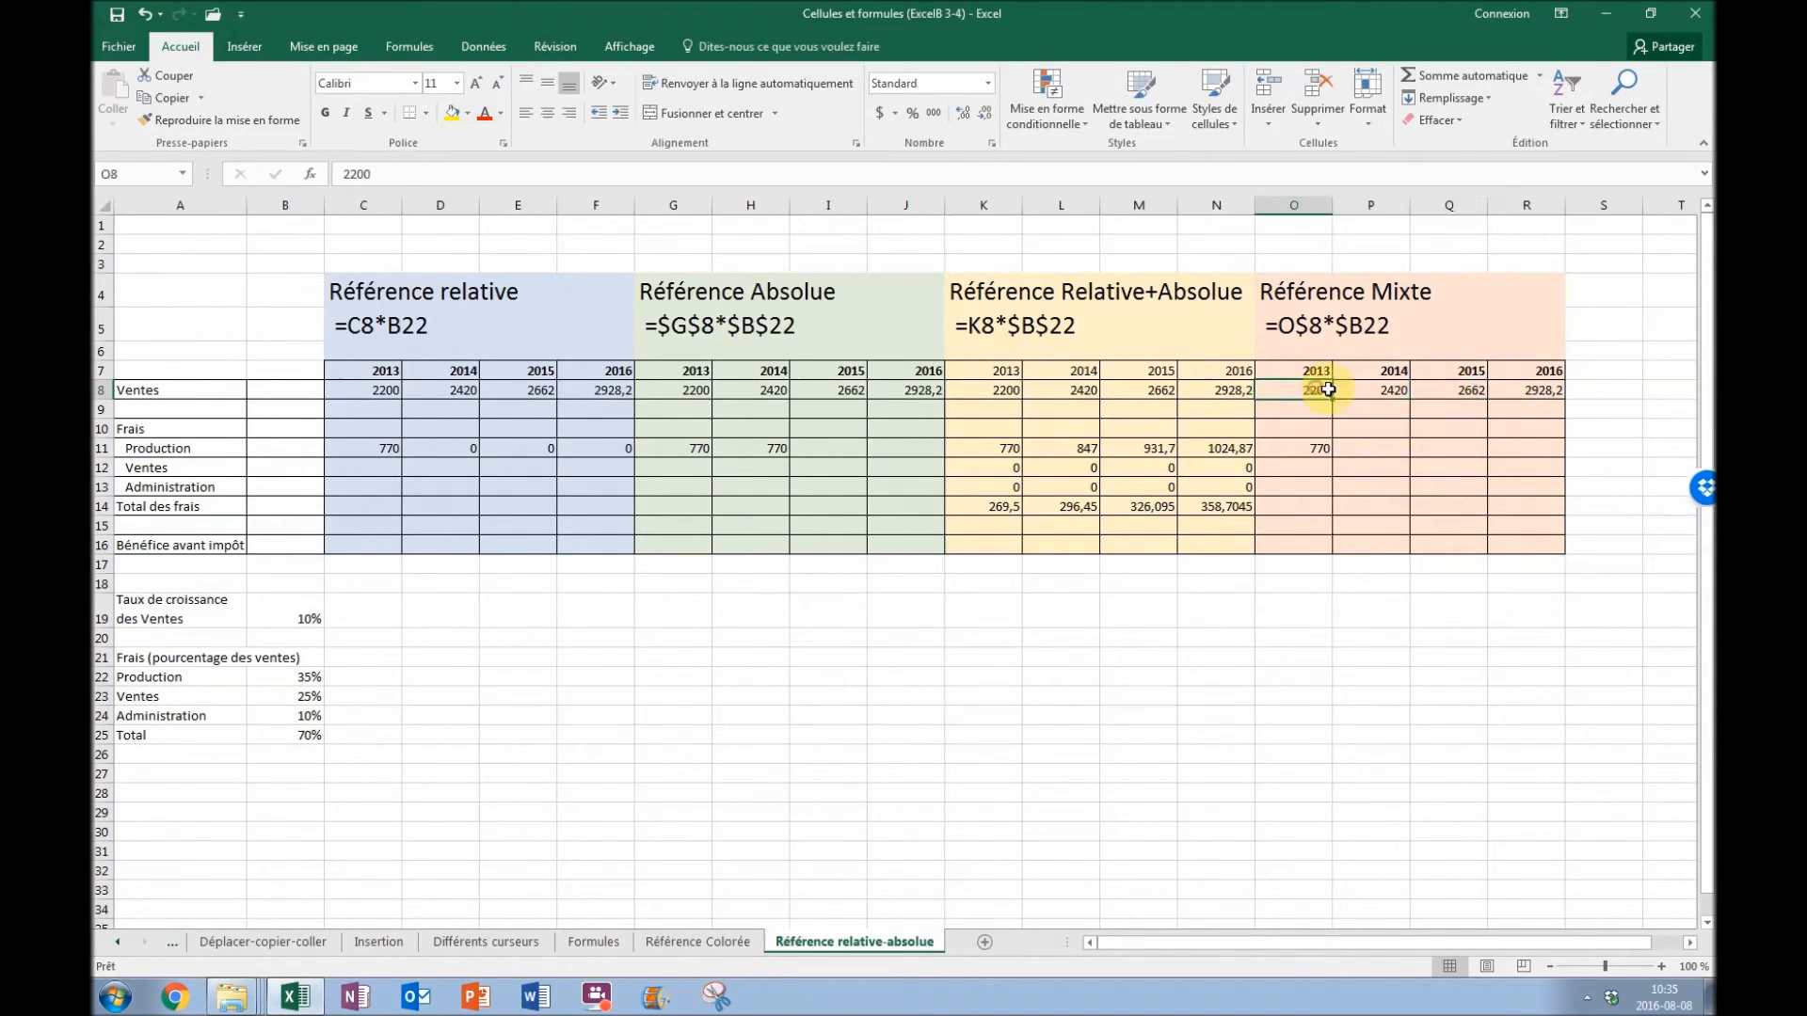
{"action": "left_click", "coordinate": [1511, 396]}
{"action": "left_click", "coordinate": [1312, 395]}
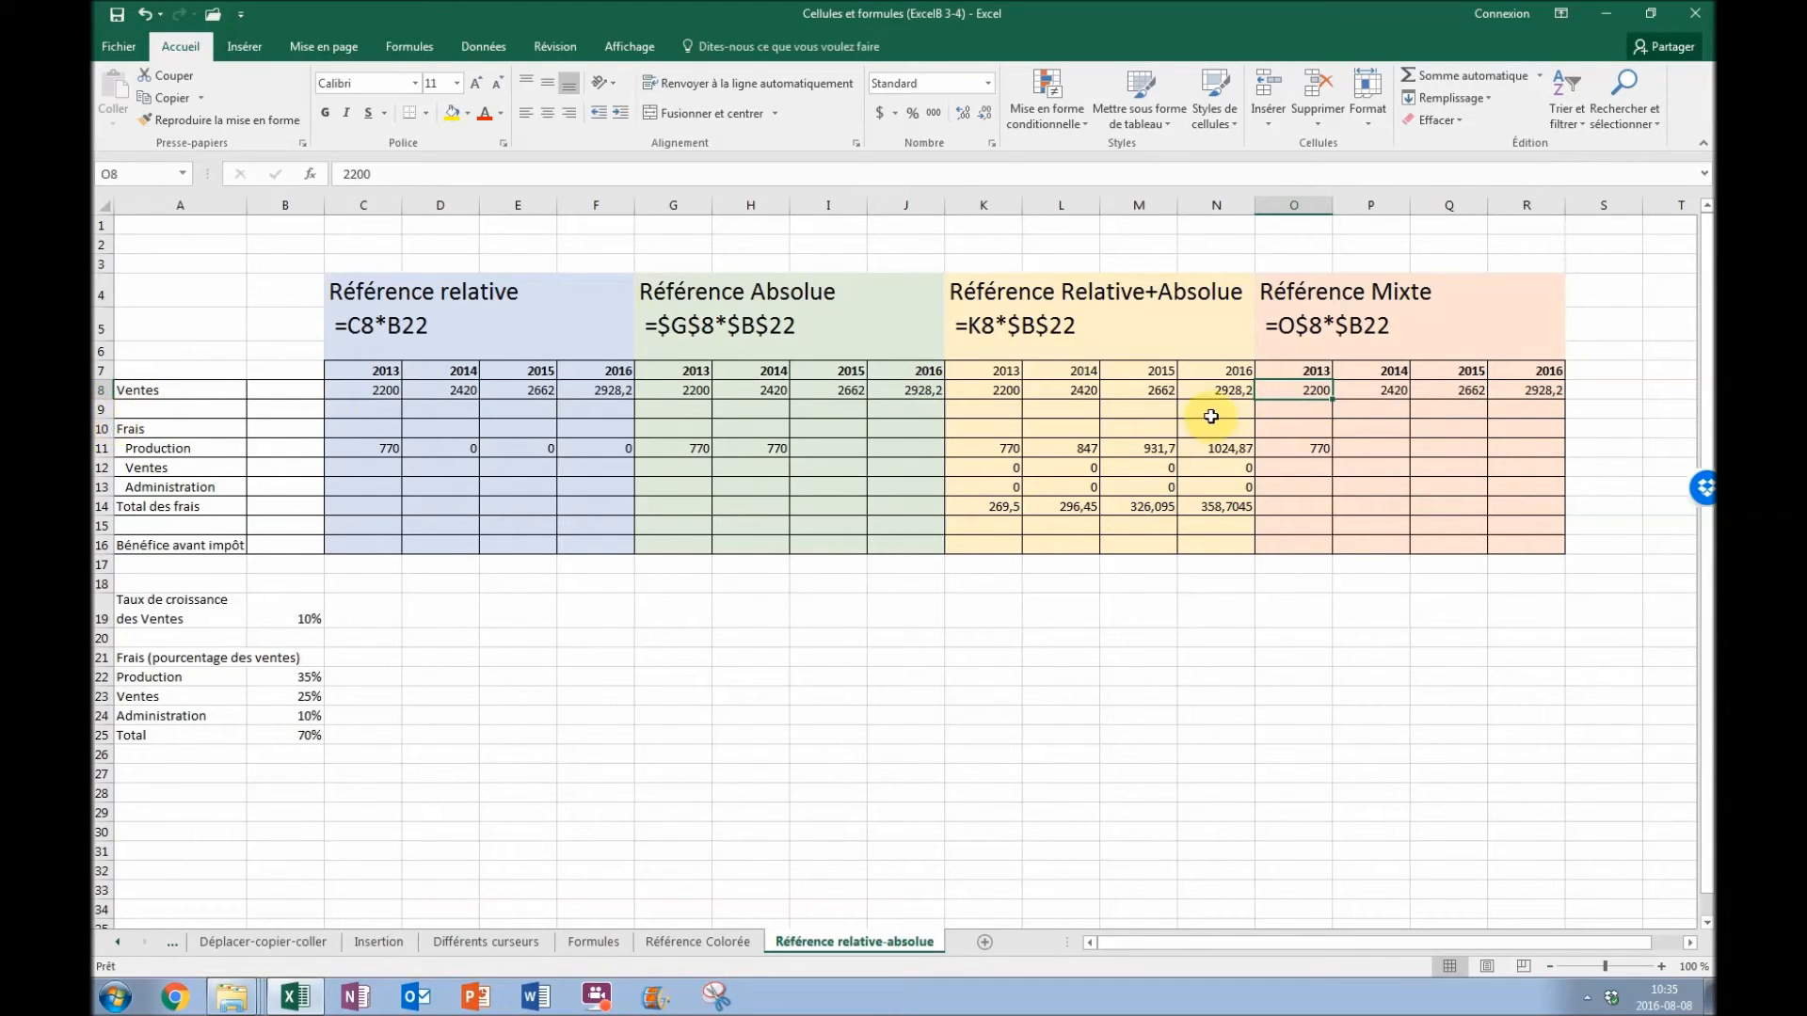
{"action": "left_click", "coordinate": [1307, 393]}
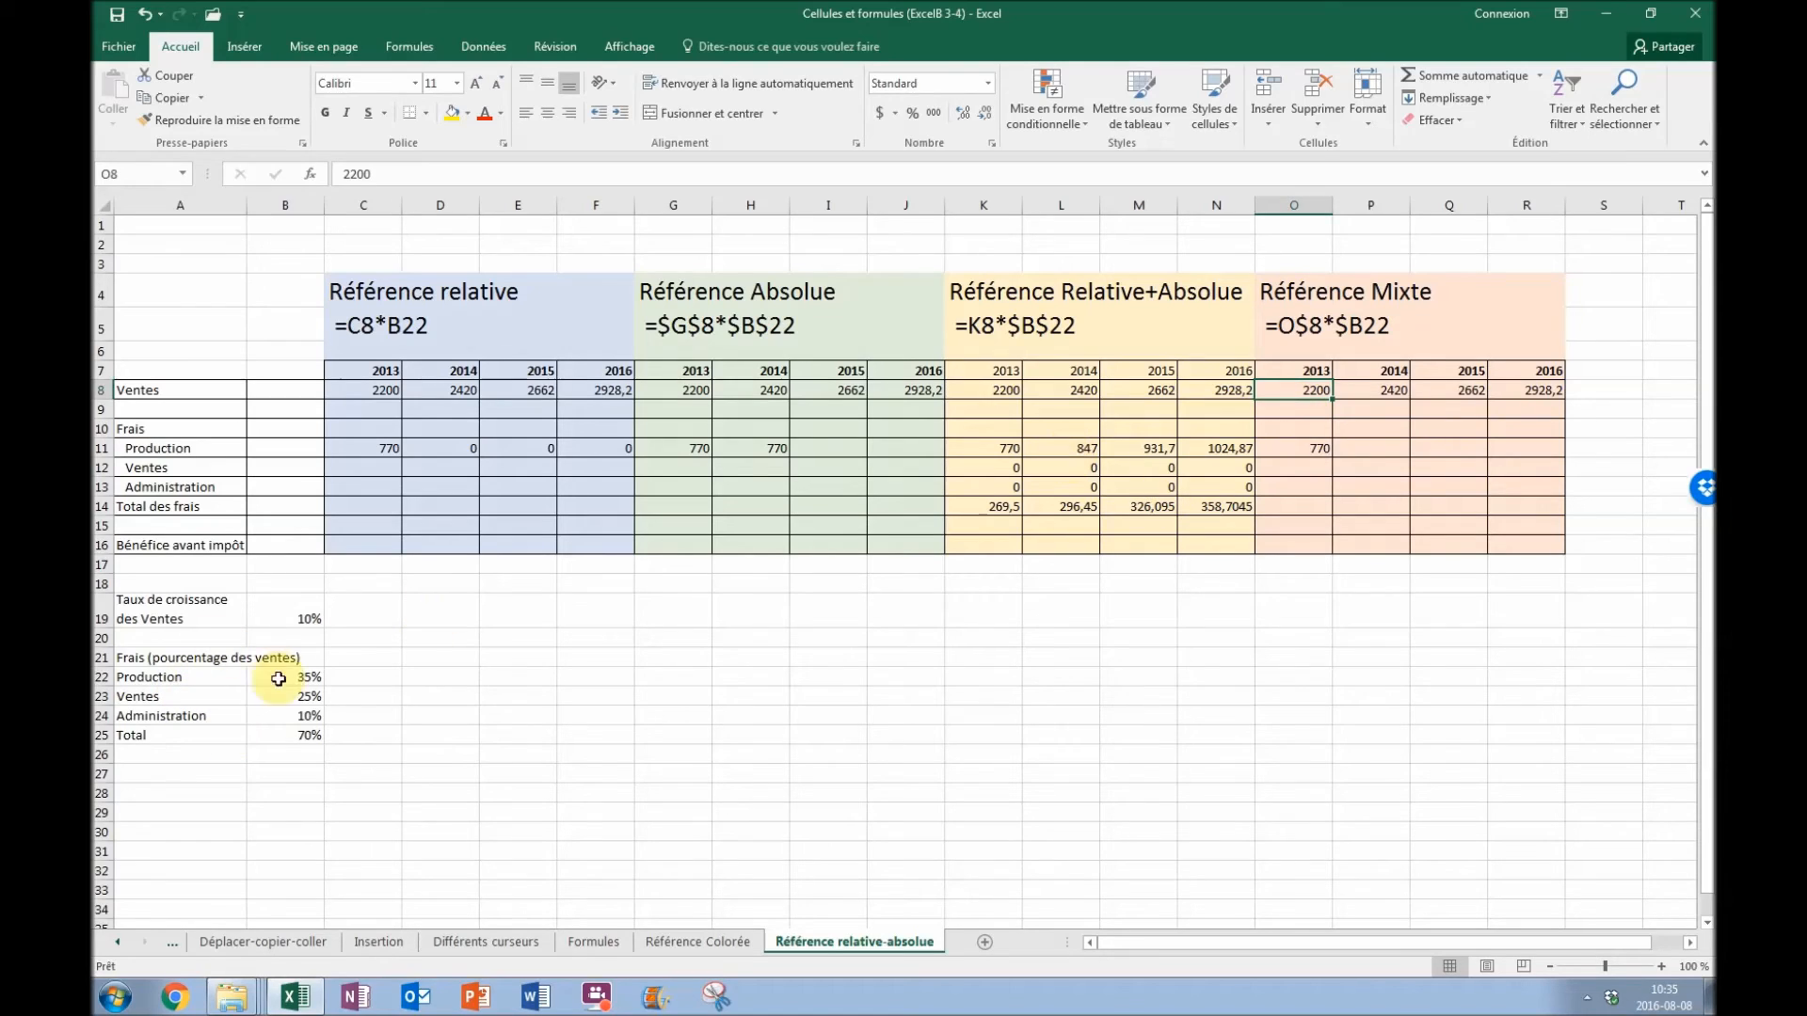
- Review the Production, Ventes, Administration and Total percentages in B22:B25
{"action": "left_click", "coordinate": [311, 678]}
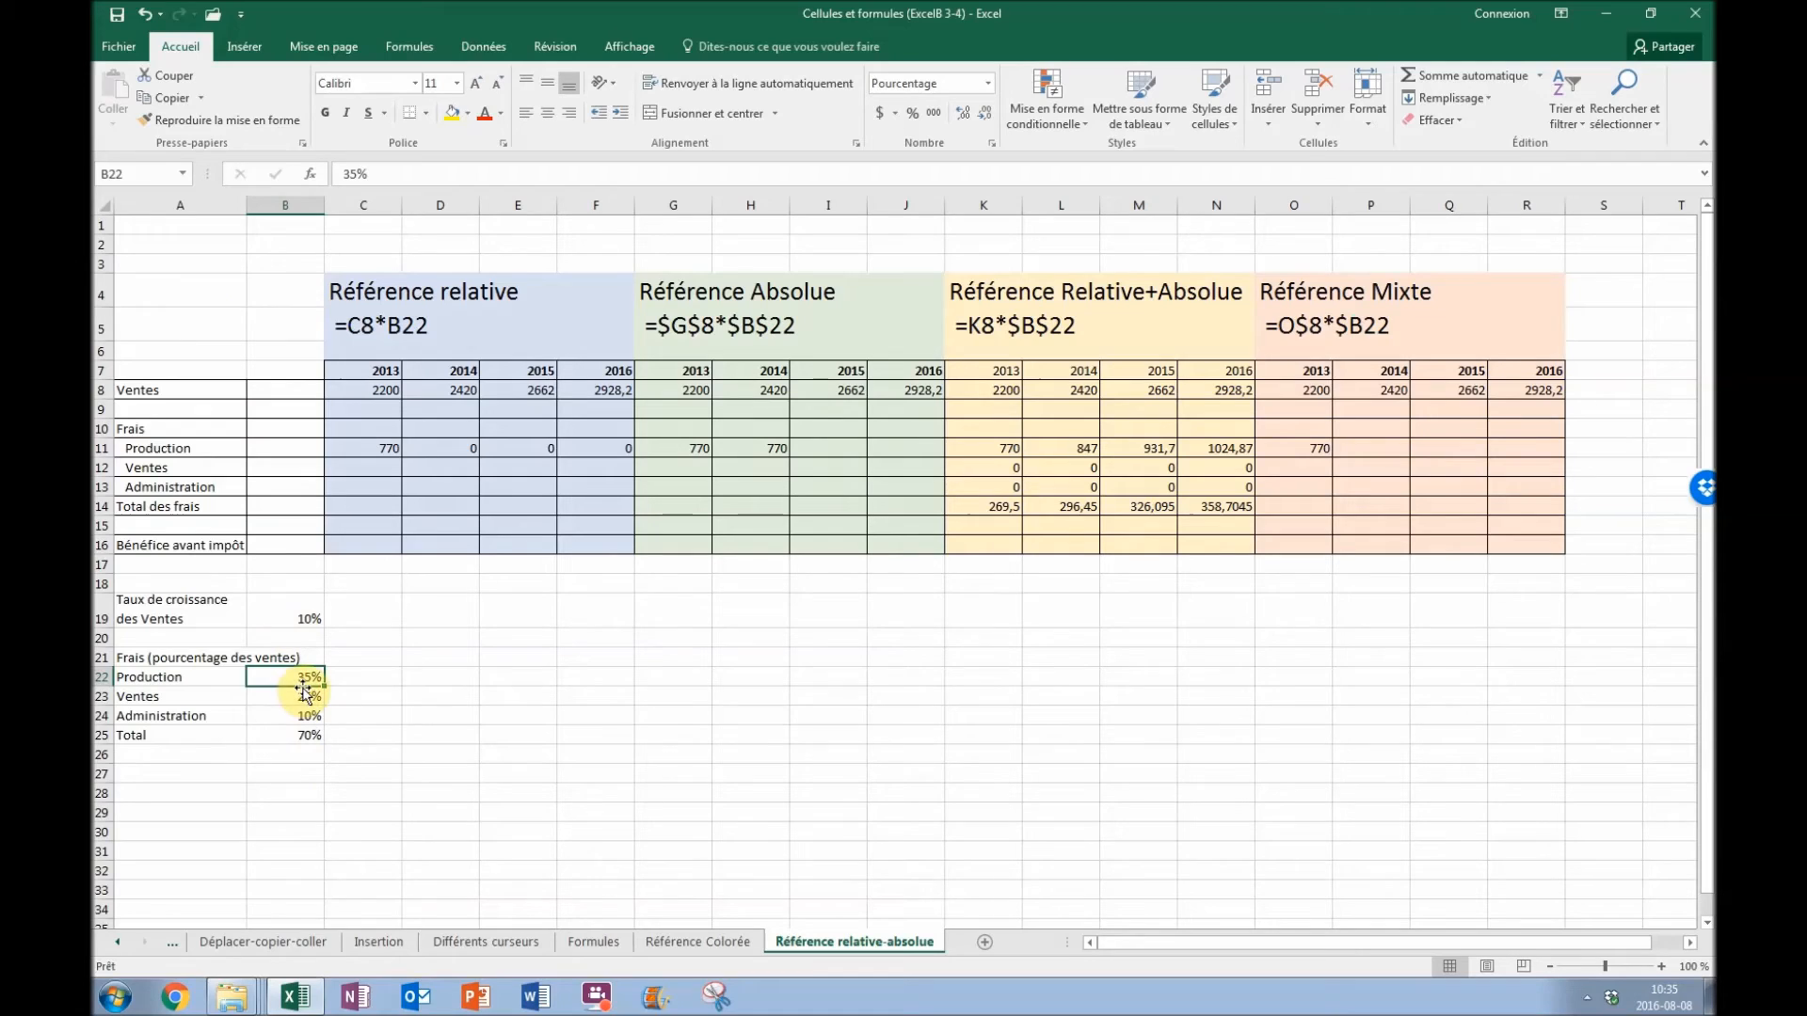
{"action": "left_click", "coordinate": [303, 697]}
{"action": "left_click", "coordinate": [306, 717]}
{"action": "left_click", "coordinate": [308, 734]}
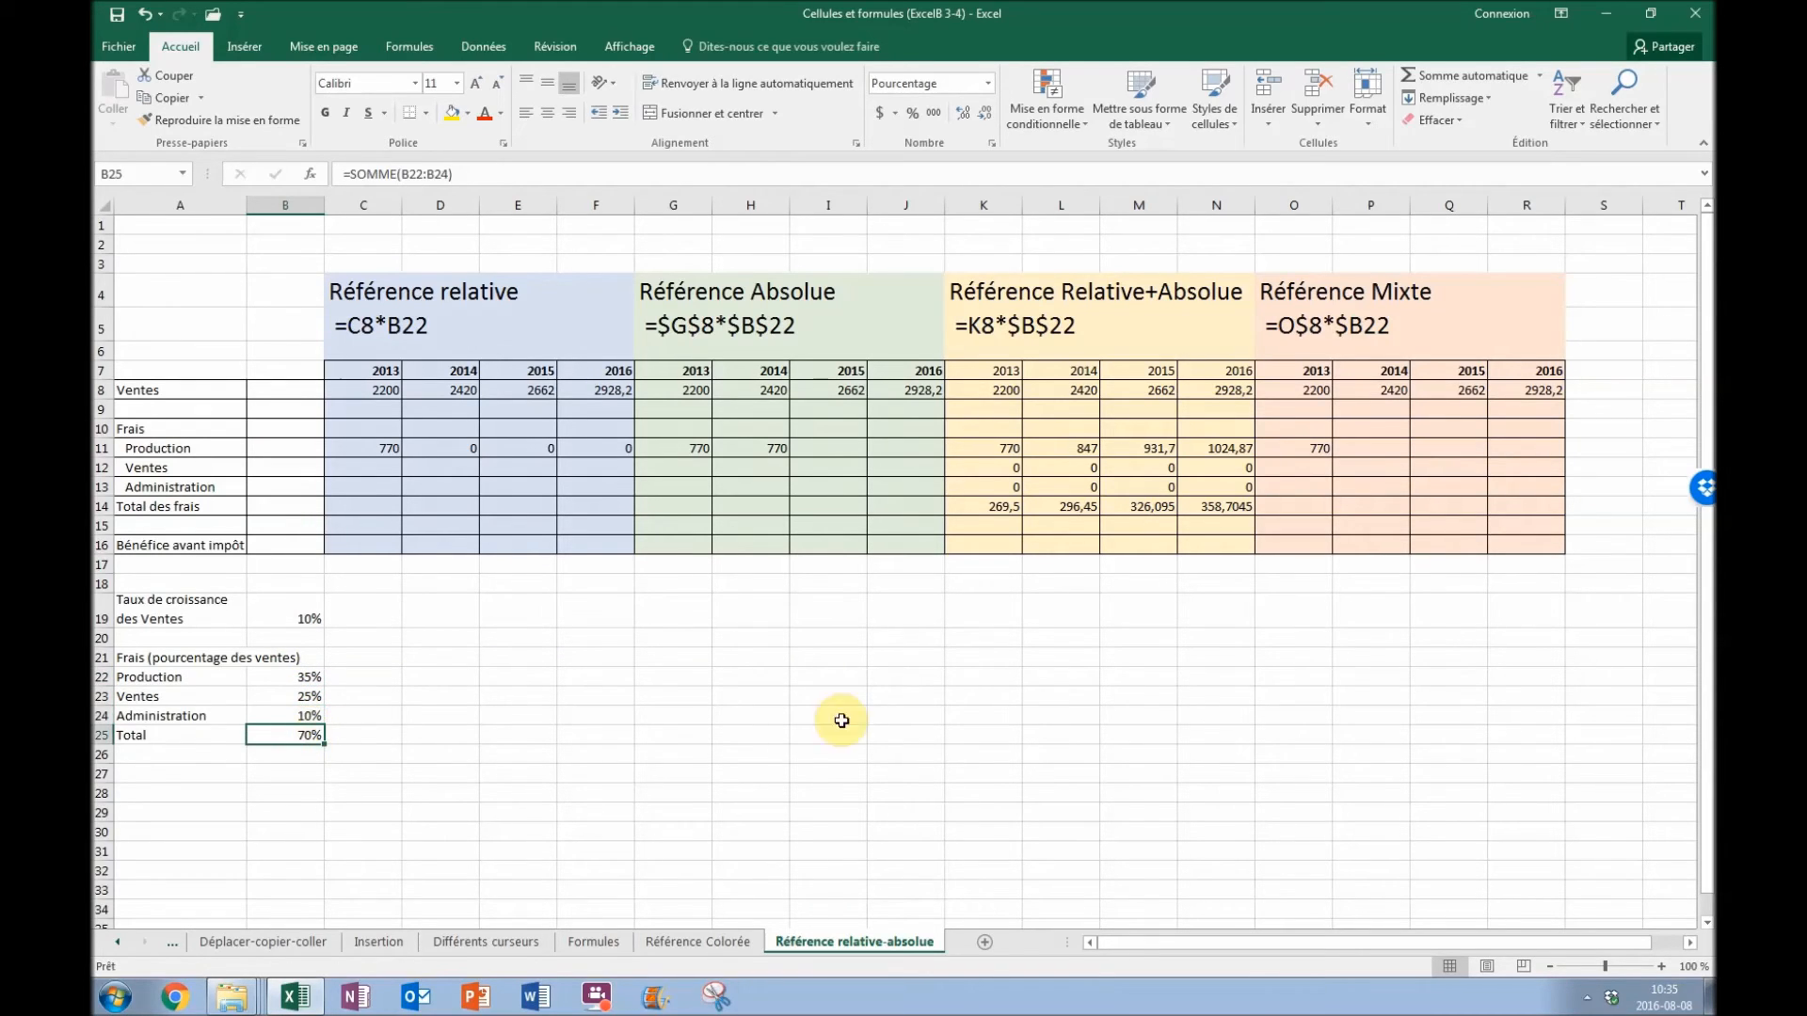
- In the O11 formula, cycle the sales reference through its reference types and leave it as O$8 with only the row locked
{"action": "left_click", "coordinate": [1322, 450]}
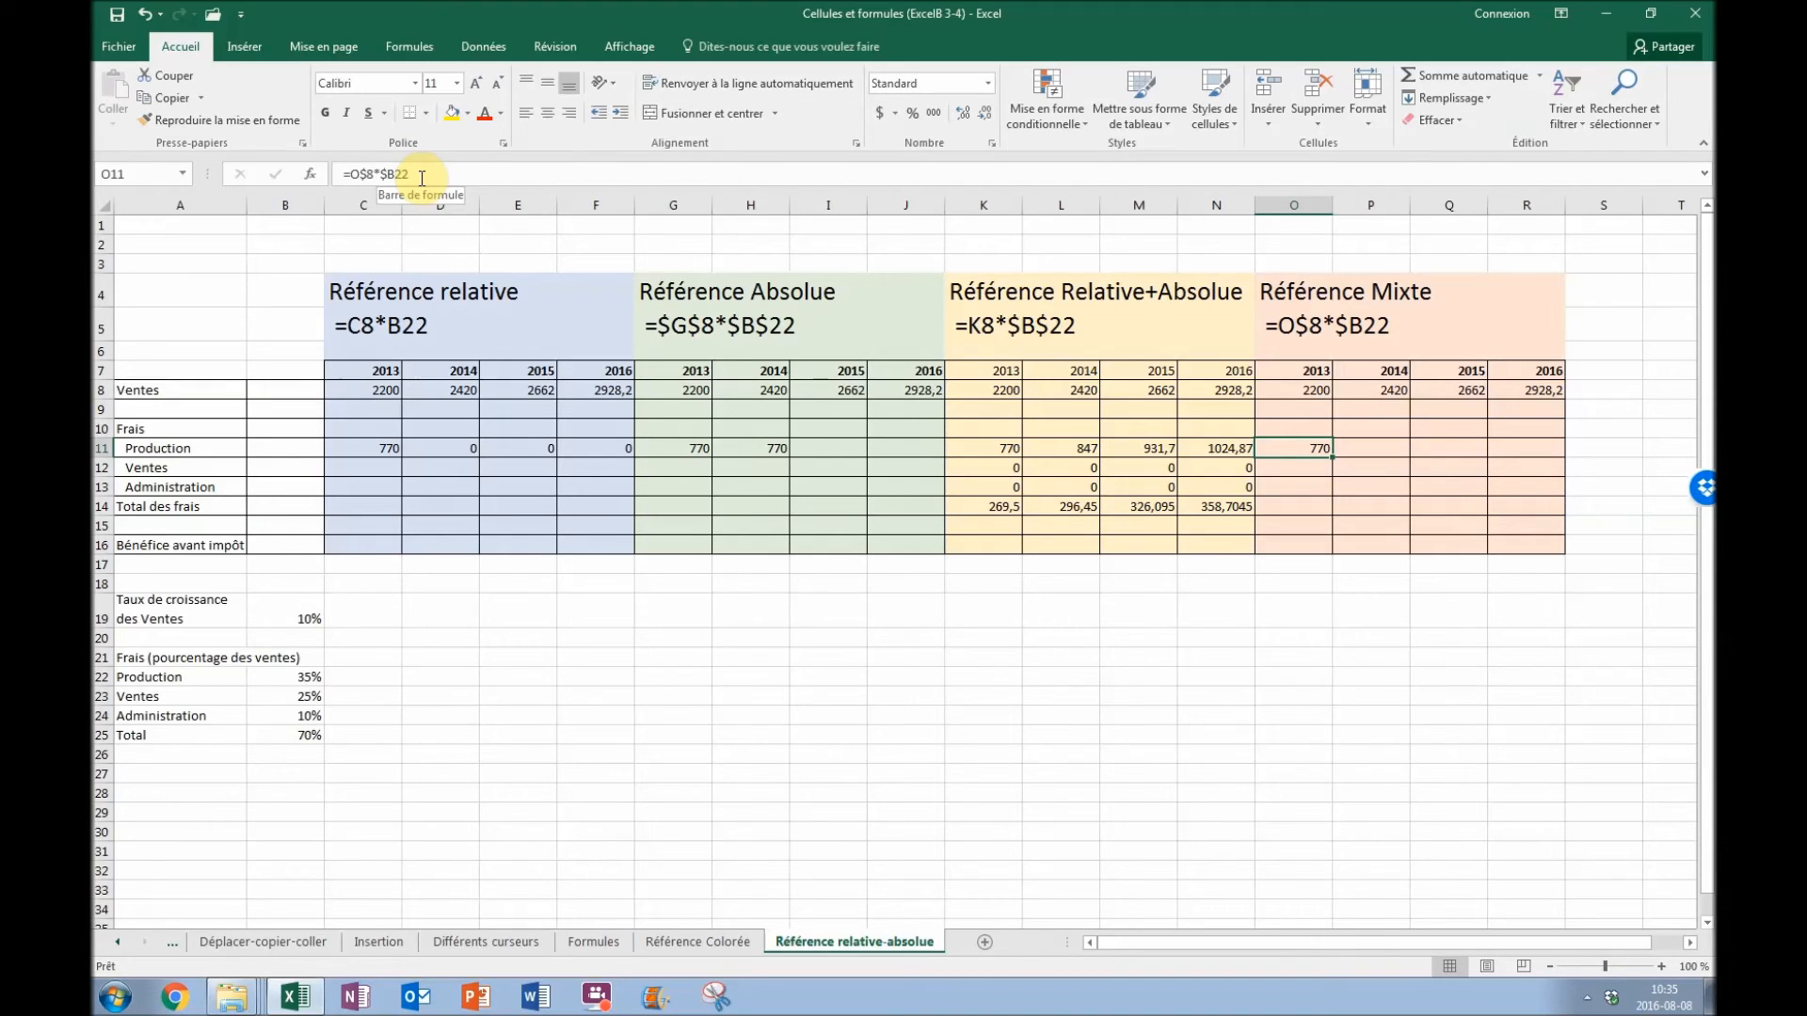
{"action": "left_click", "coordinate": [367, 171]}
{"action": "left_click_drag", "start_coordinate": [359, 172], "coordinate": [358, 172]}
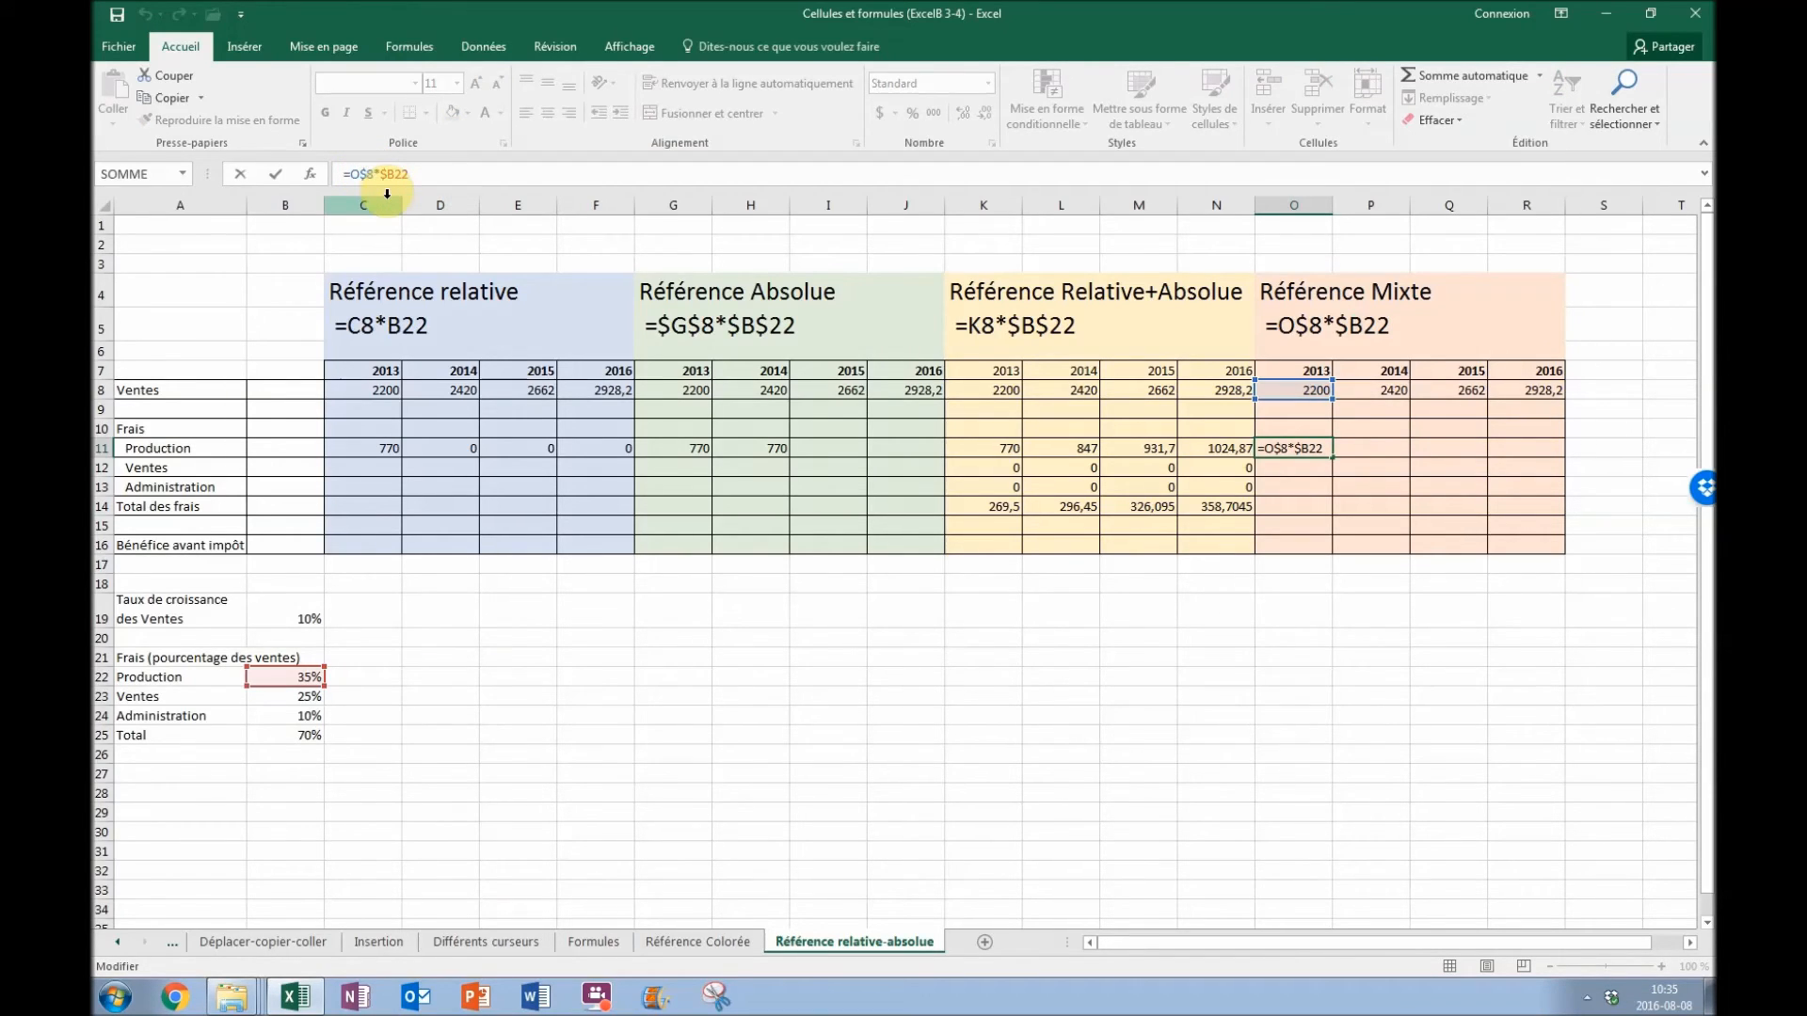
{"action": "key", "text": "F4"}
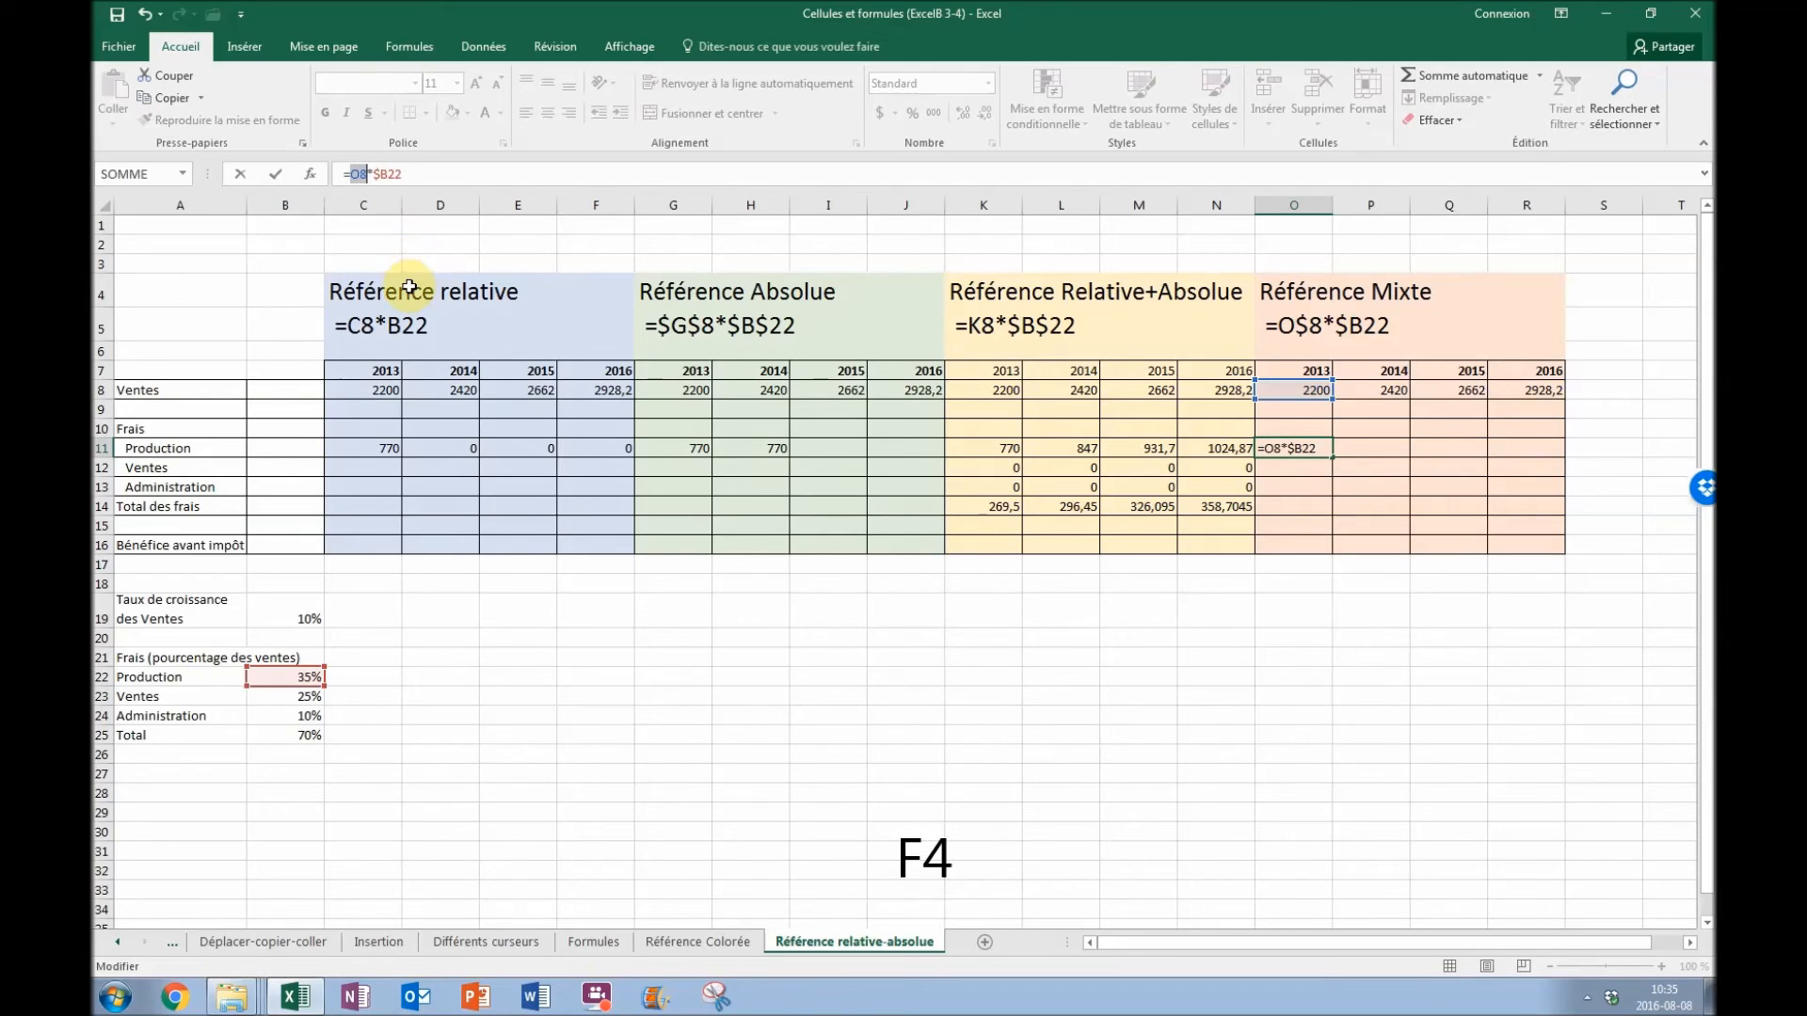
{"action": "key", "text": "F4"}
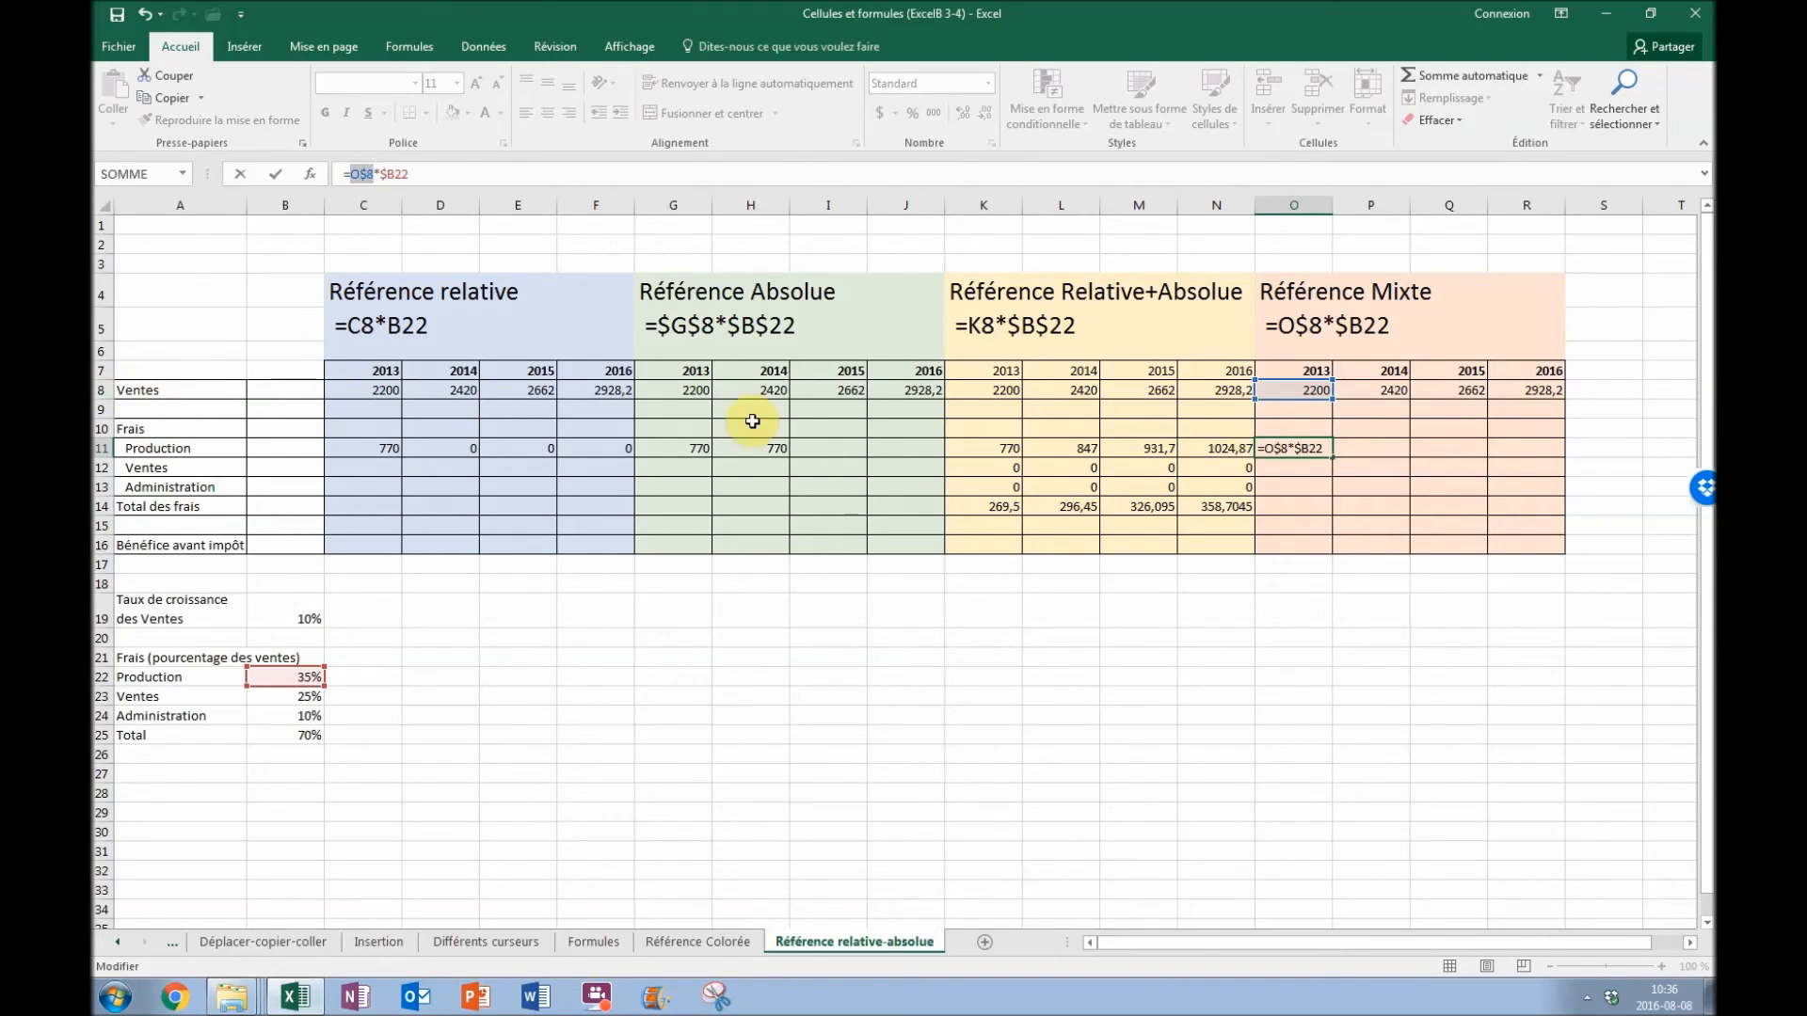
- Cycle the percentage reference in the O11 formula through its reference types, leave it as $B22 and accept the formula
{"action": "left_click", "coordinate": [395, 176]}
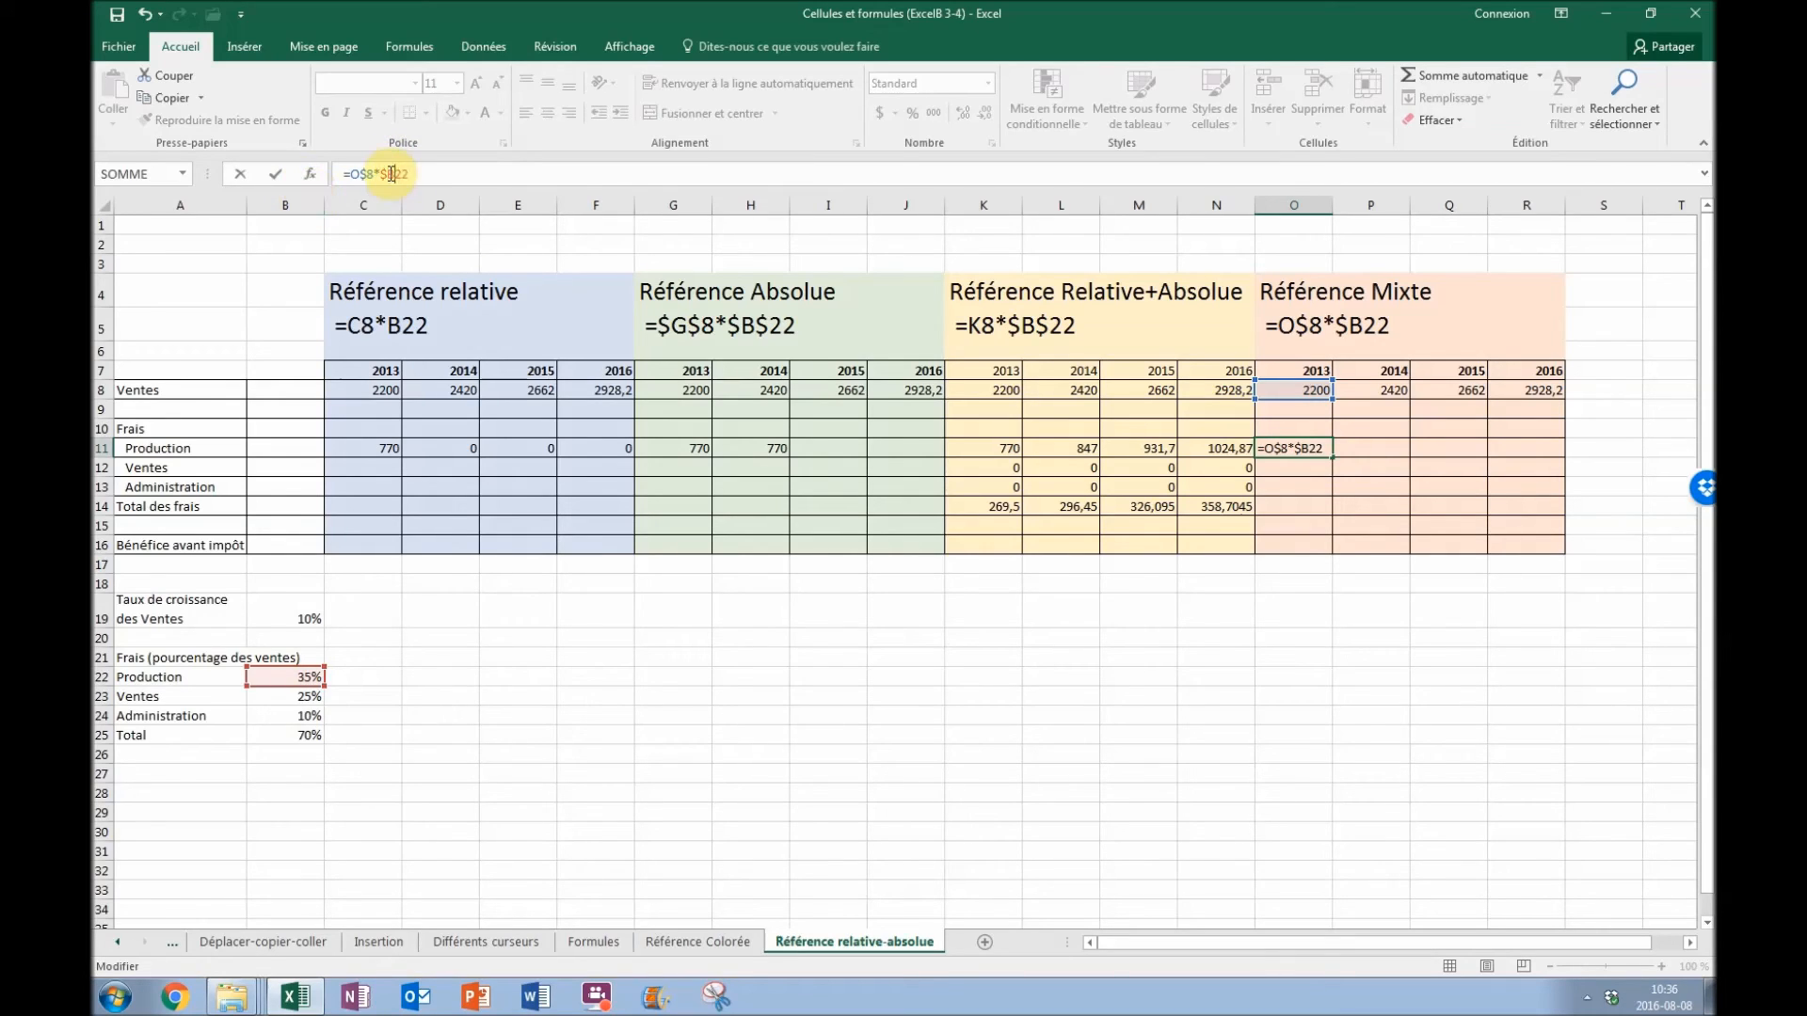
{"action": "key", "text": "F4"}
{"action": "key", "text": "F4"}
{"action": "key", "text": "F4"}
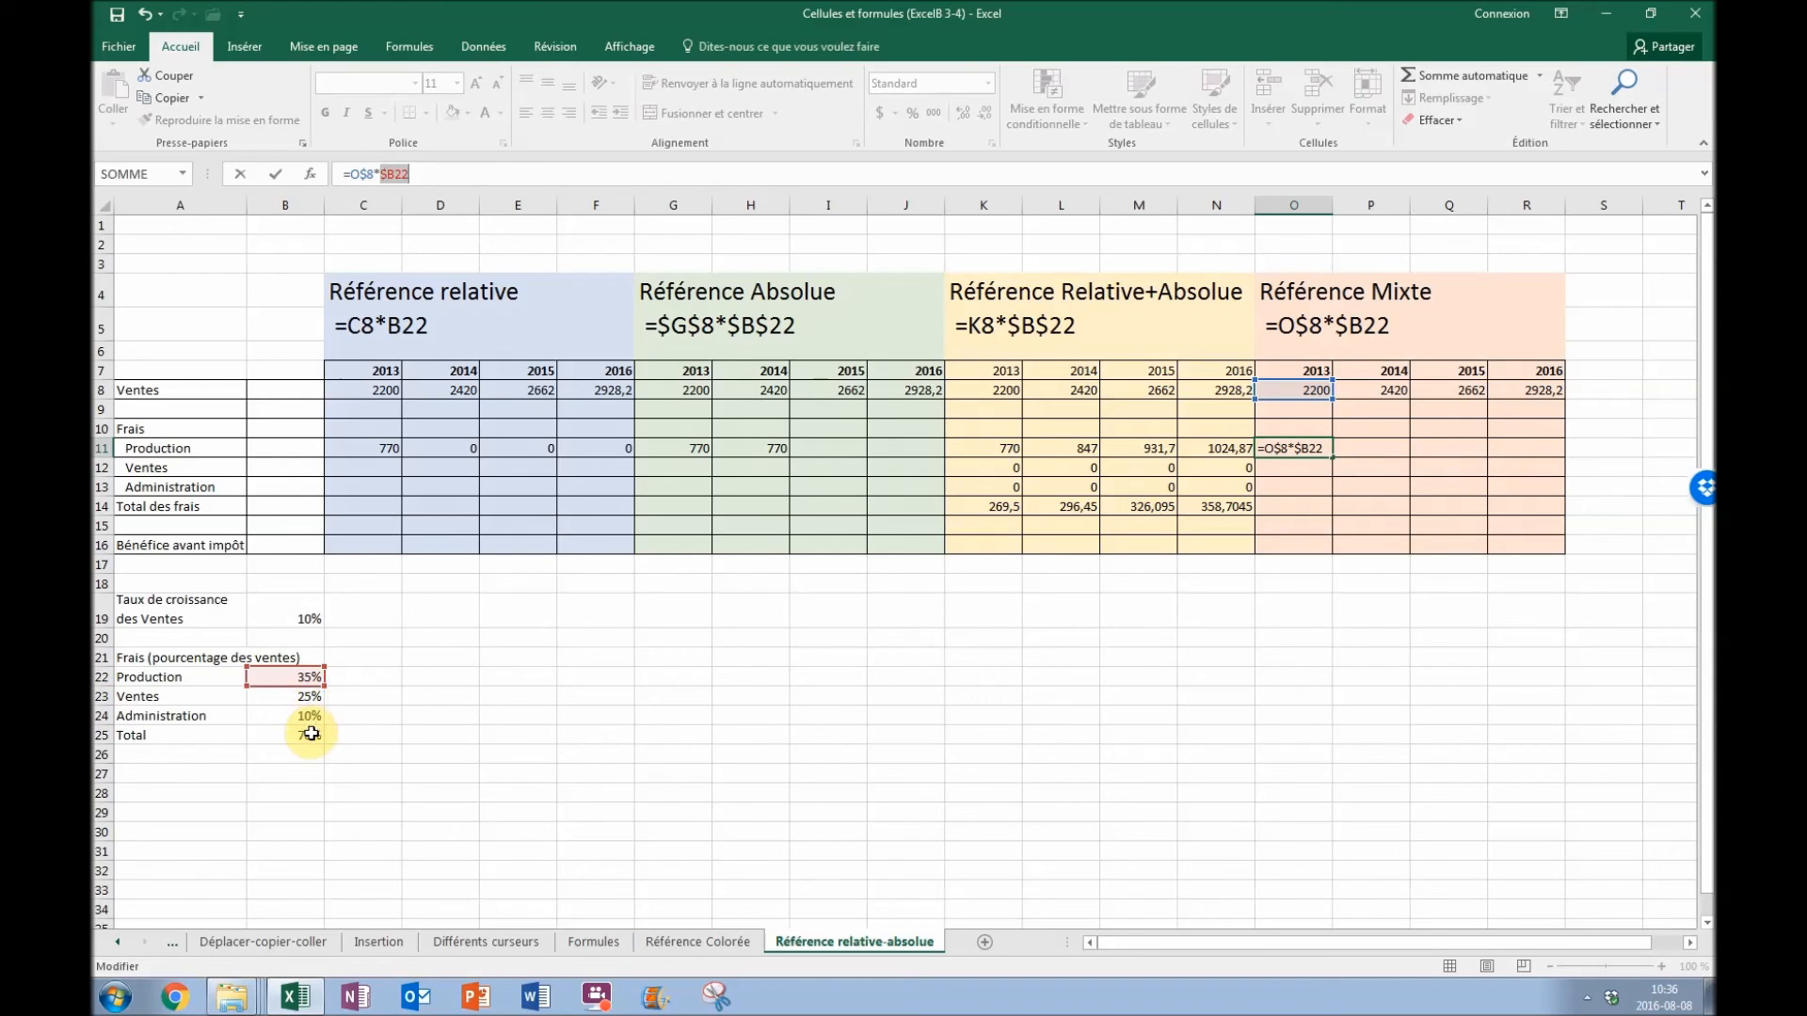
{"action": "key", "text": "Return"}
- Copy the mixed-reference formula in O11 across to R11 and down through row 14
{"action": "left_click", "coordinate": [1310, 449]}
{"action": "left_click_drag", "start_coordinate": [1334, 457], "coordinate": [1570, 454]}
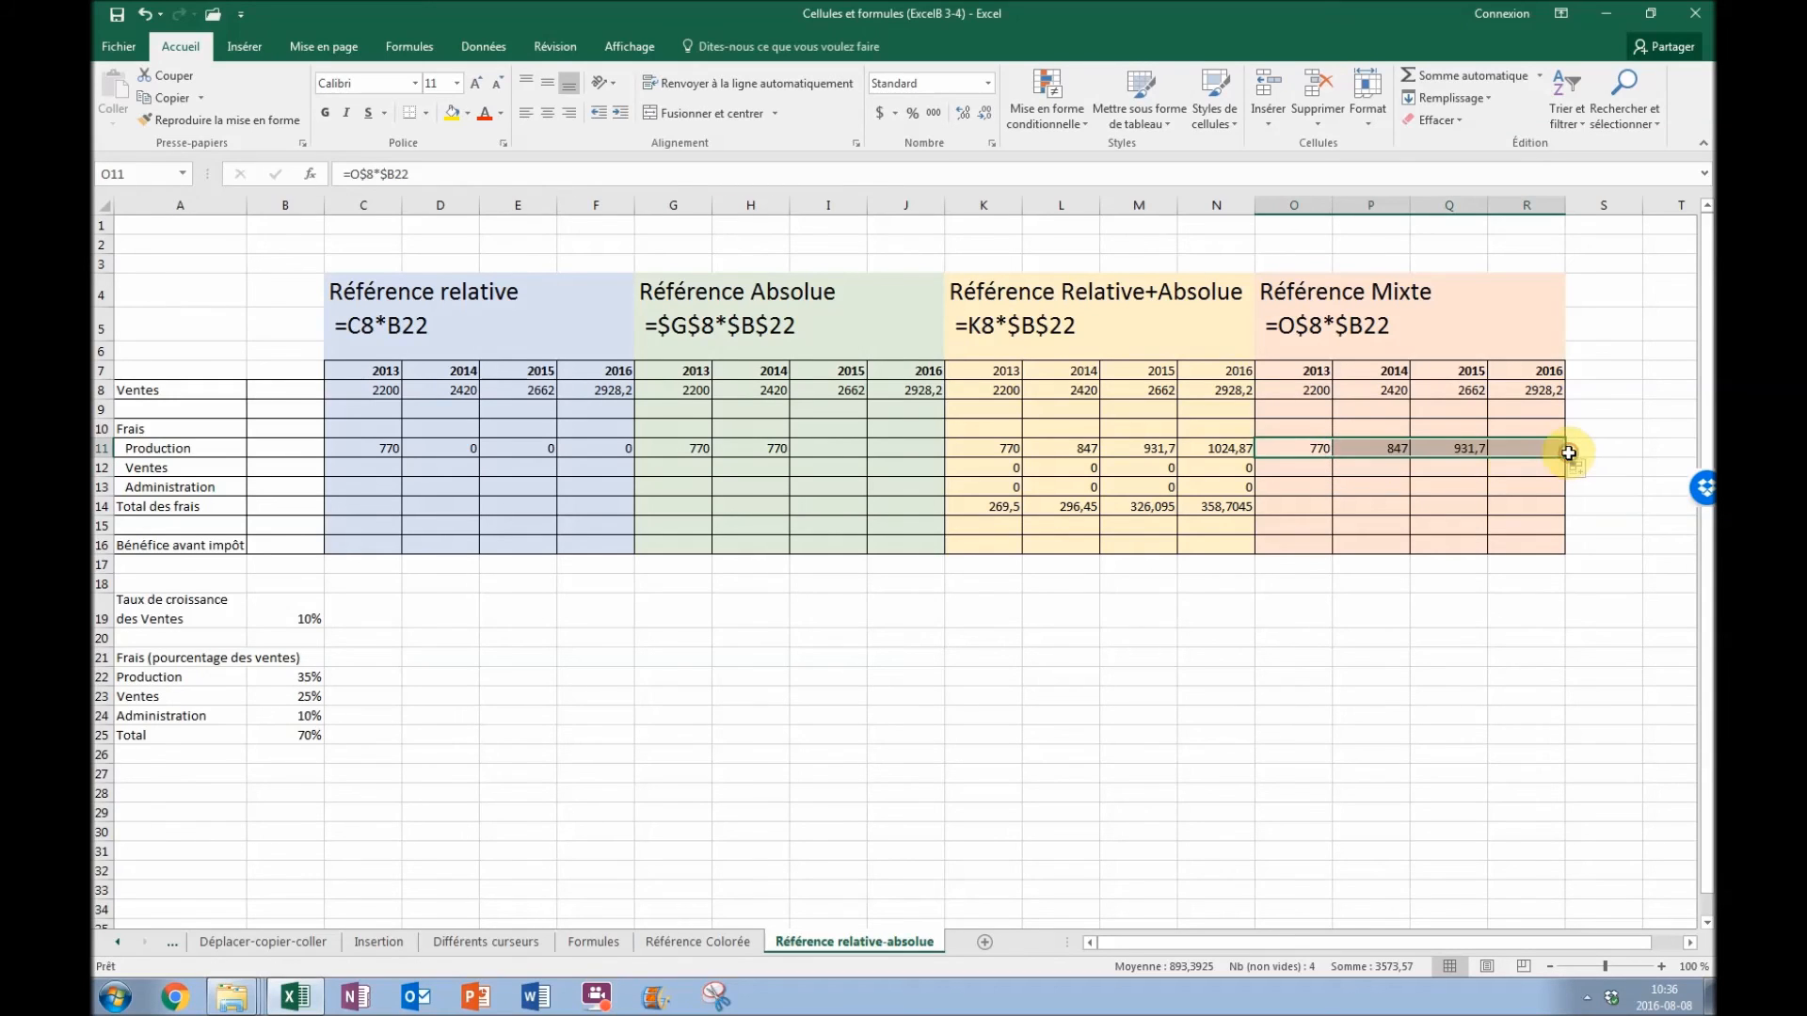
{"action": "left_click_drag", "start_coordinate": [983, 467], "coordinate": [1564, 512]}
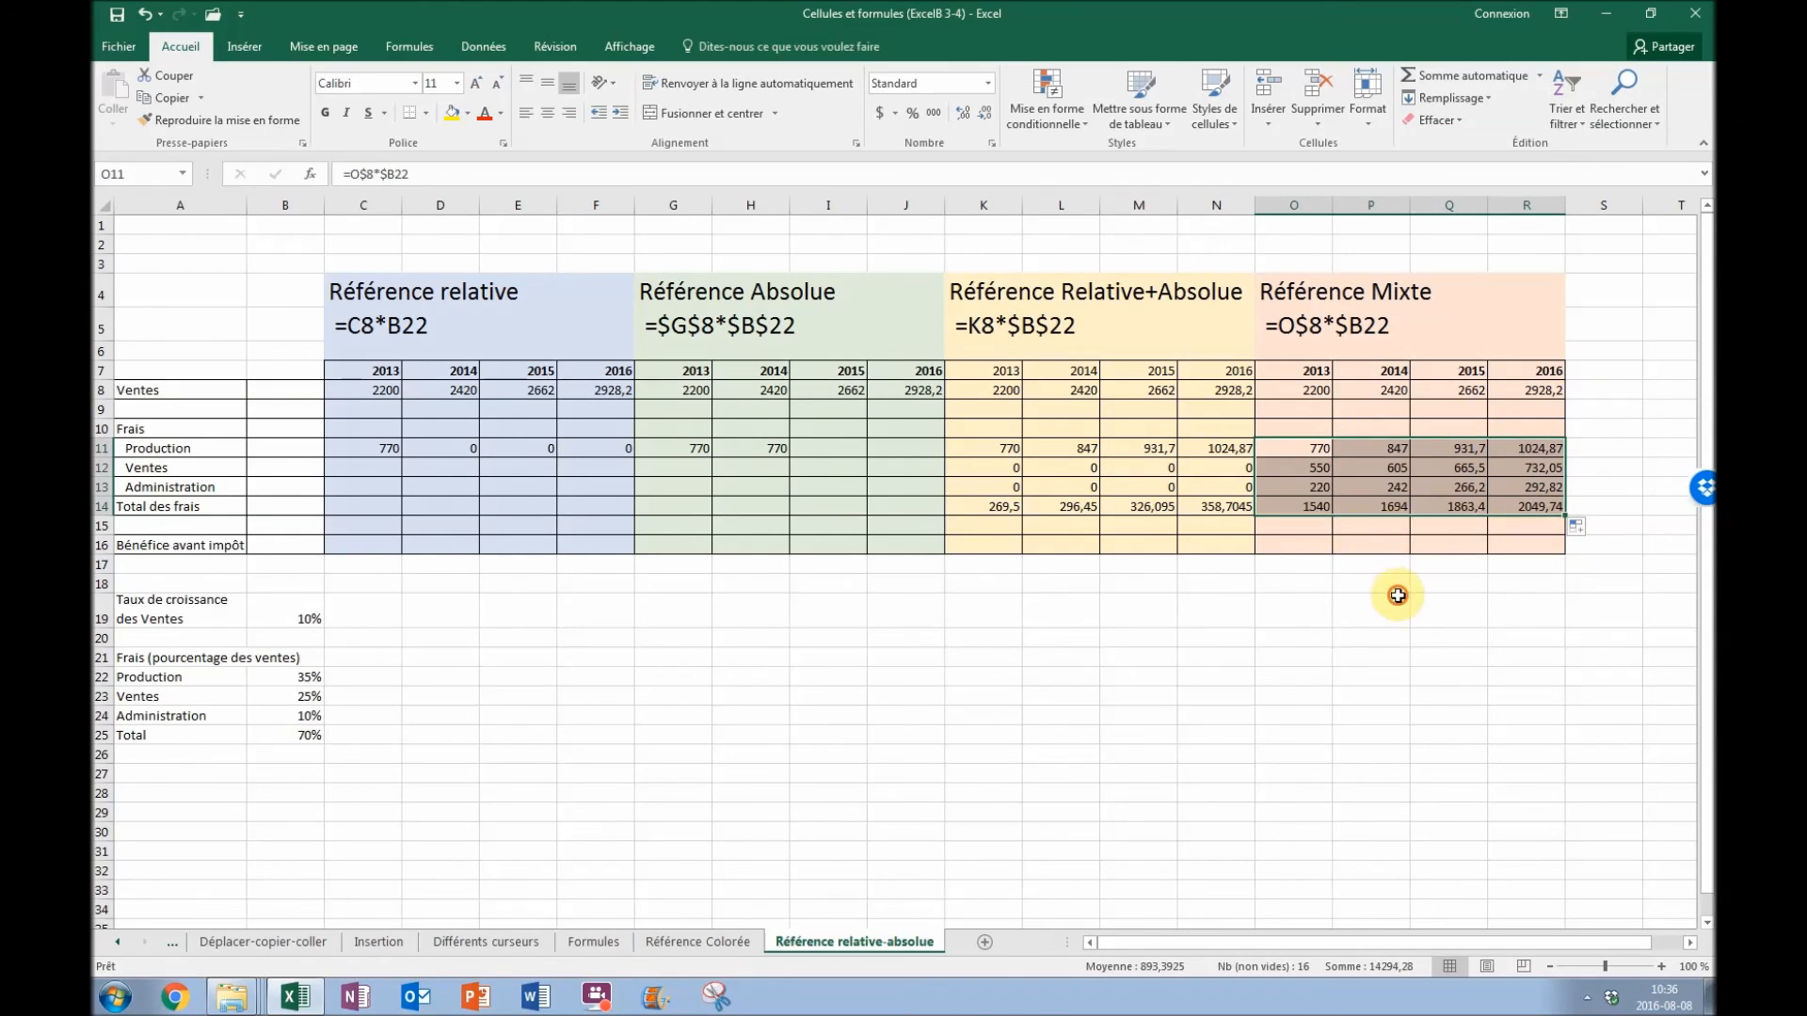
- Check the copied Total des frais formula in R14 against the sales value in R8 and the total percentage in B25
{"action": "left_click", "coordinate": [1516, 509]}
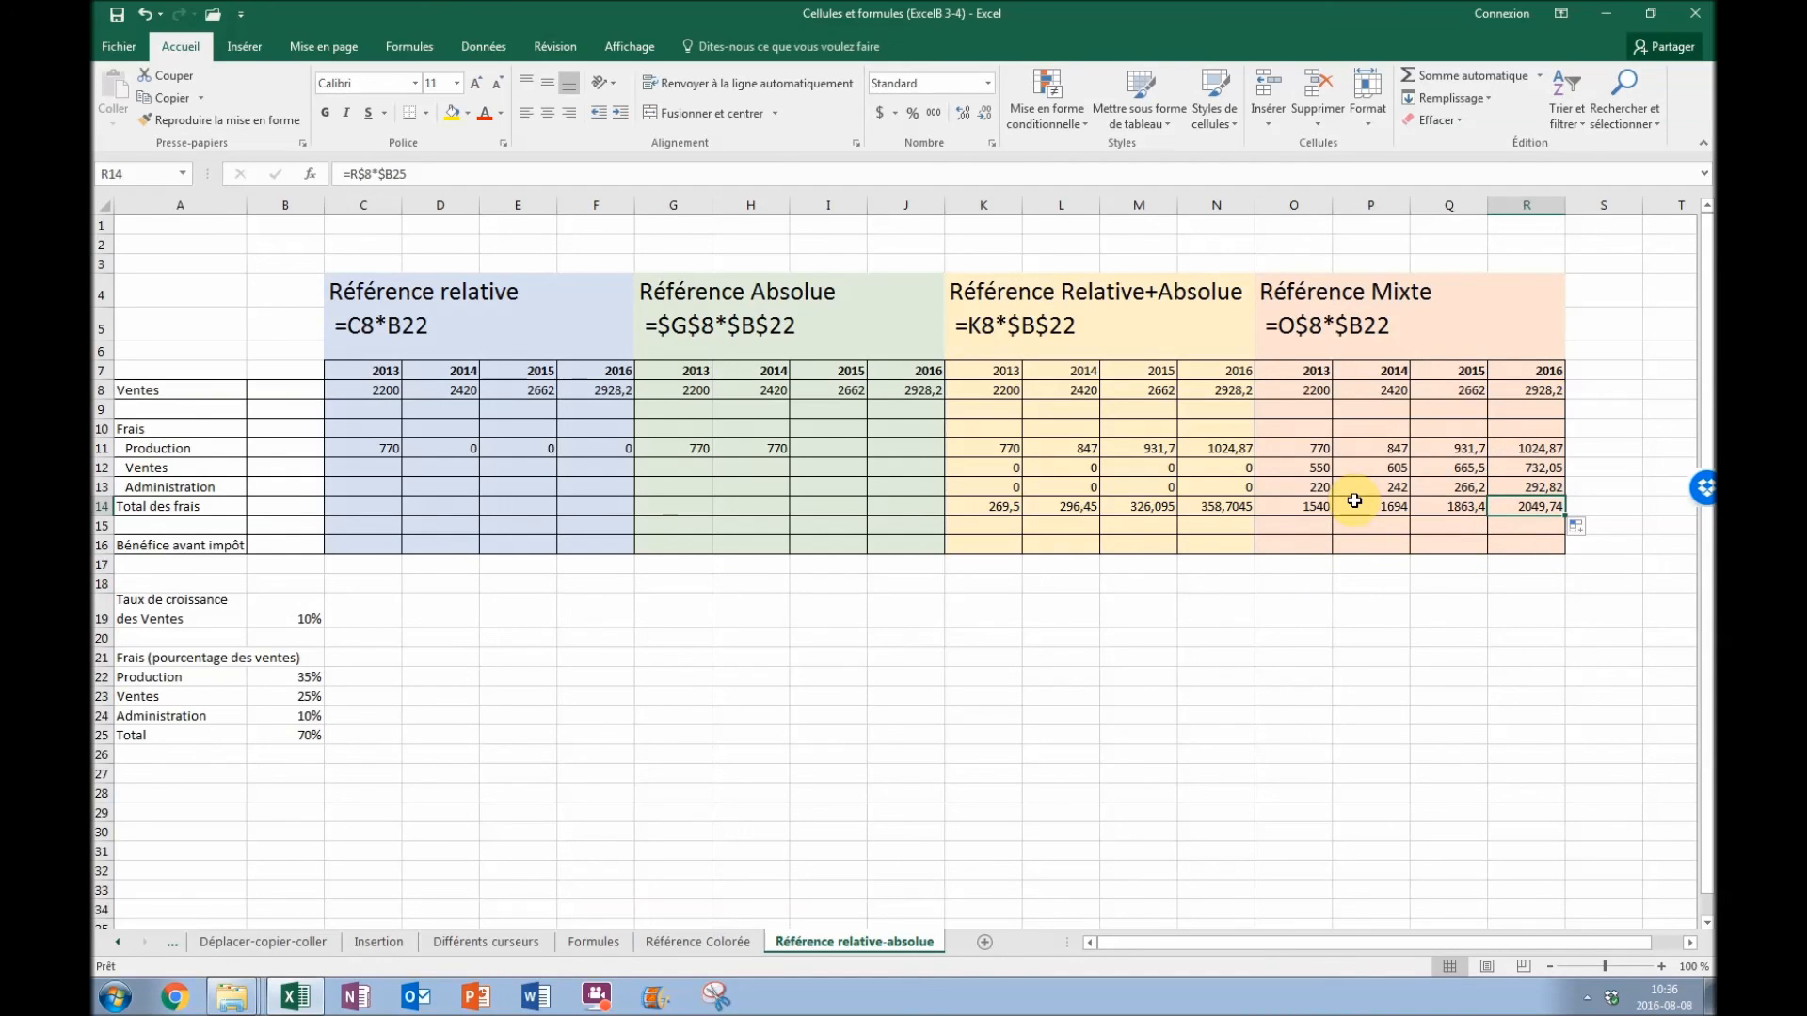
{"action": "left_click", "coordinate": [1555, 392]}
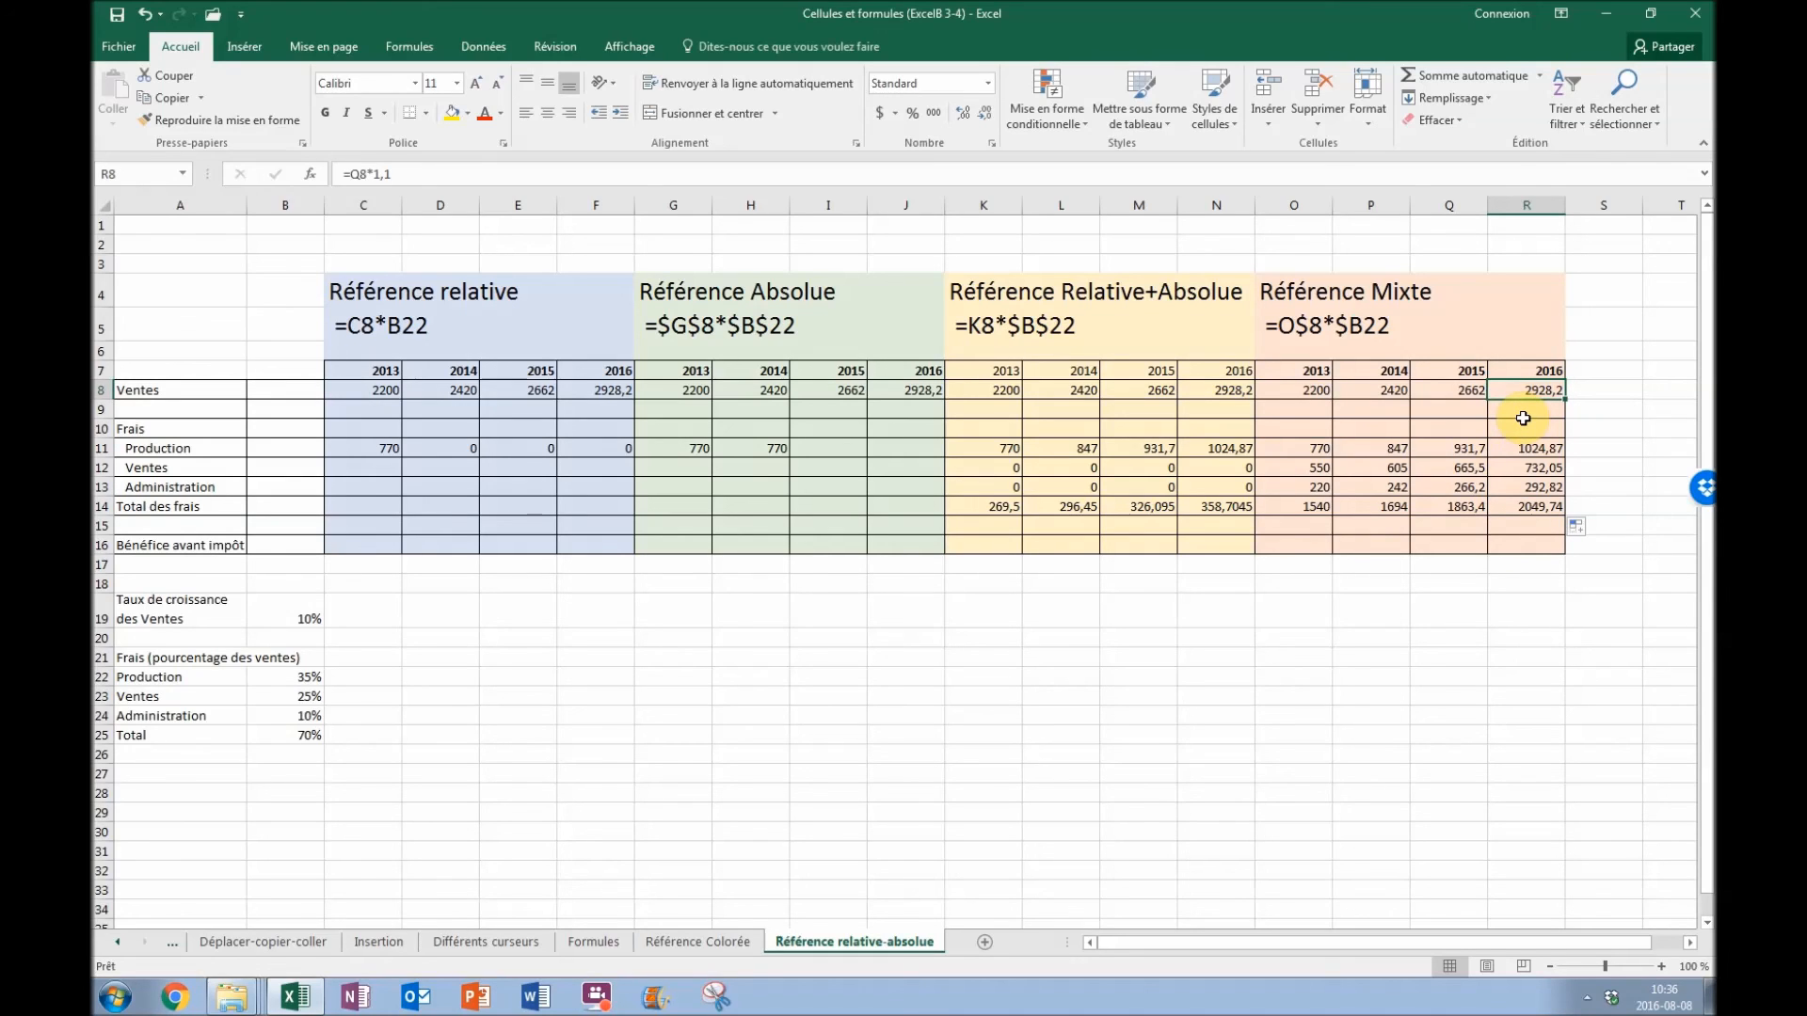
{"action": "left_click", "coordinate": [296, 736]}
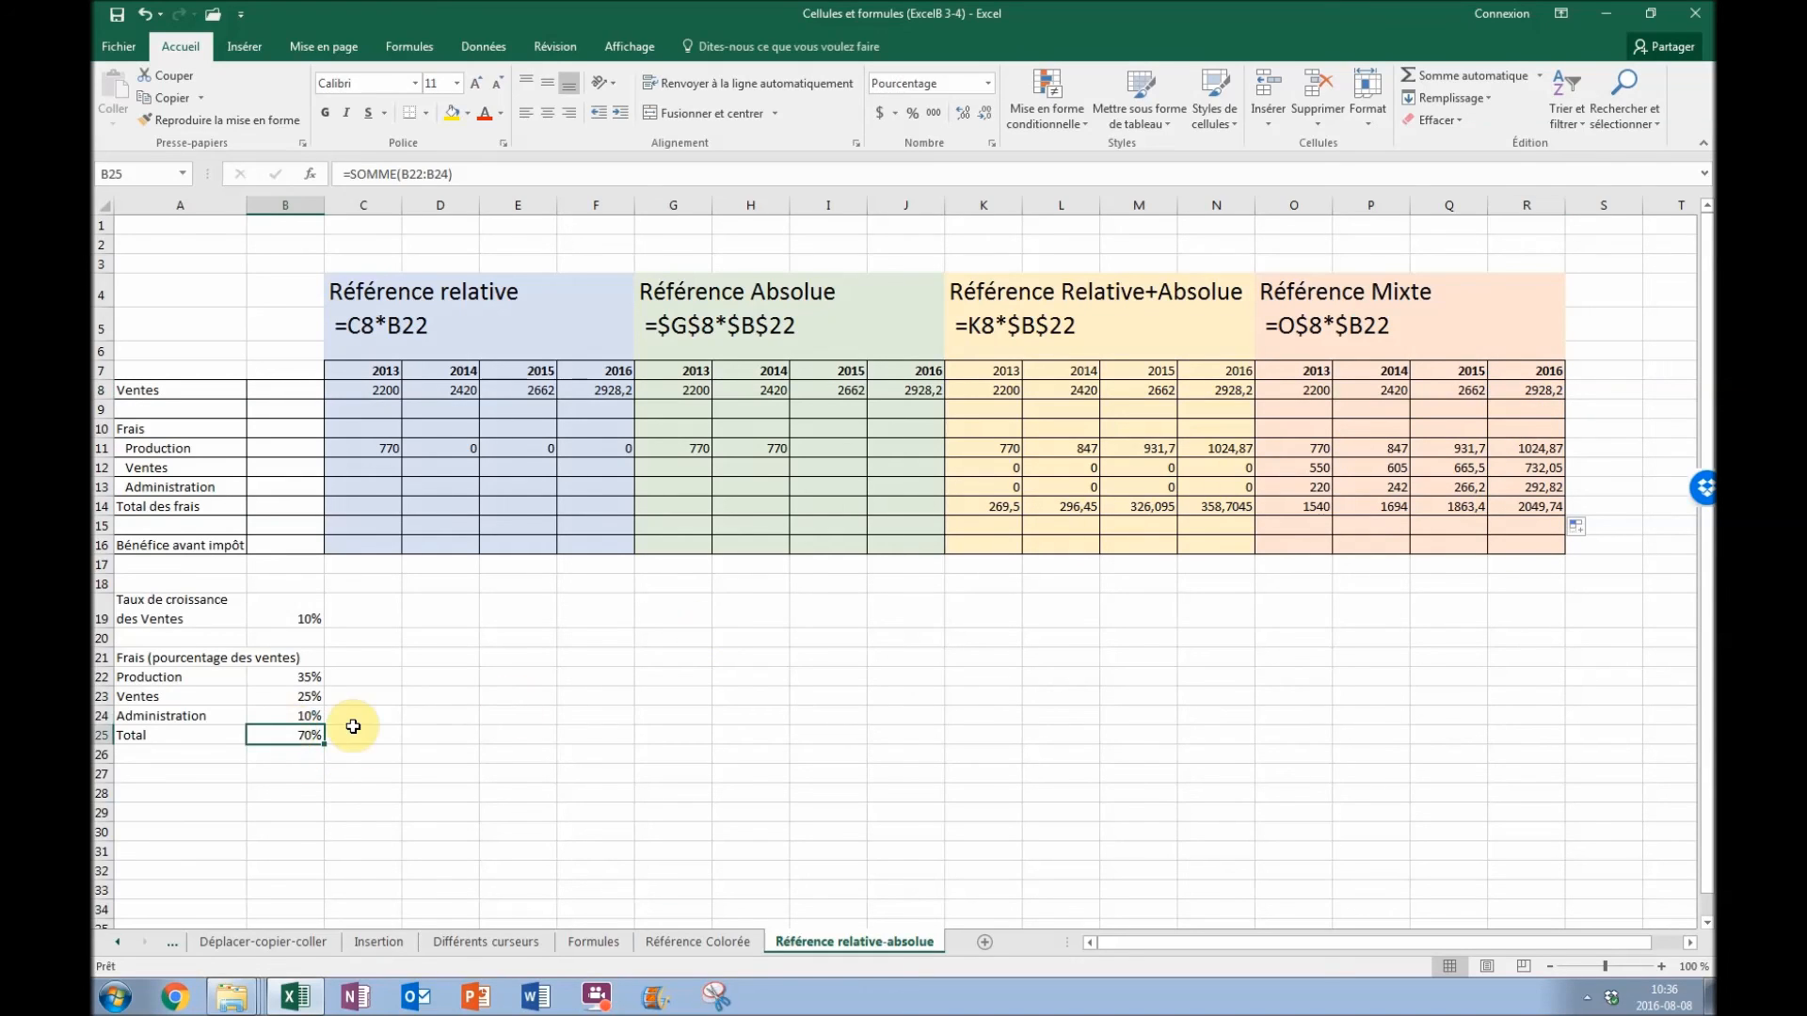
{"action": "left_click", "coordinate": [1532, 504]}
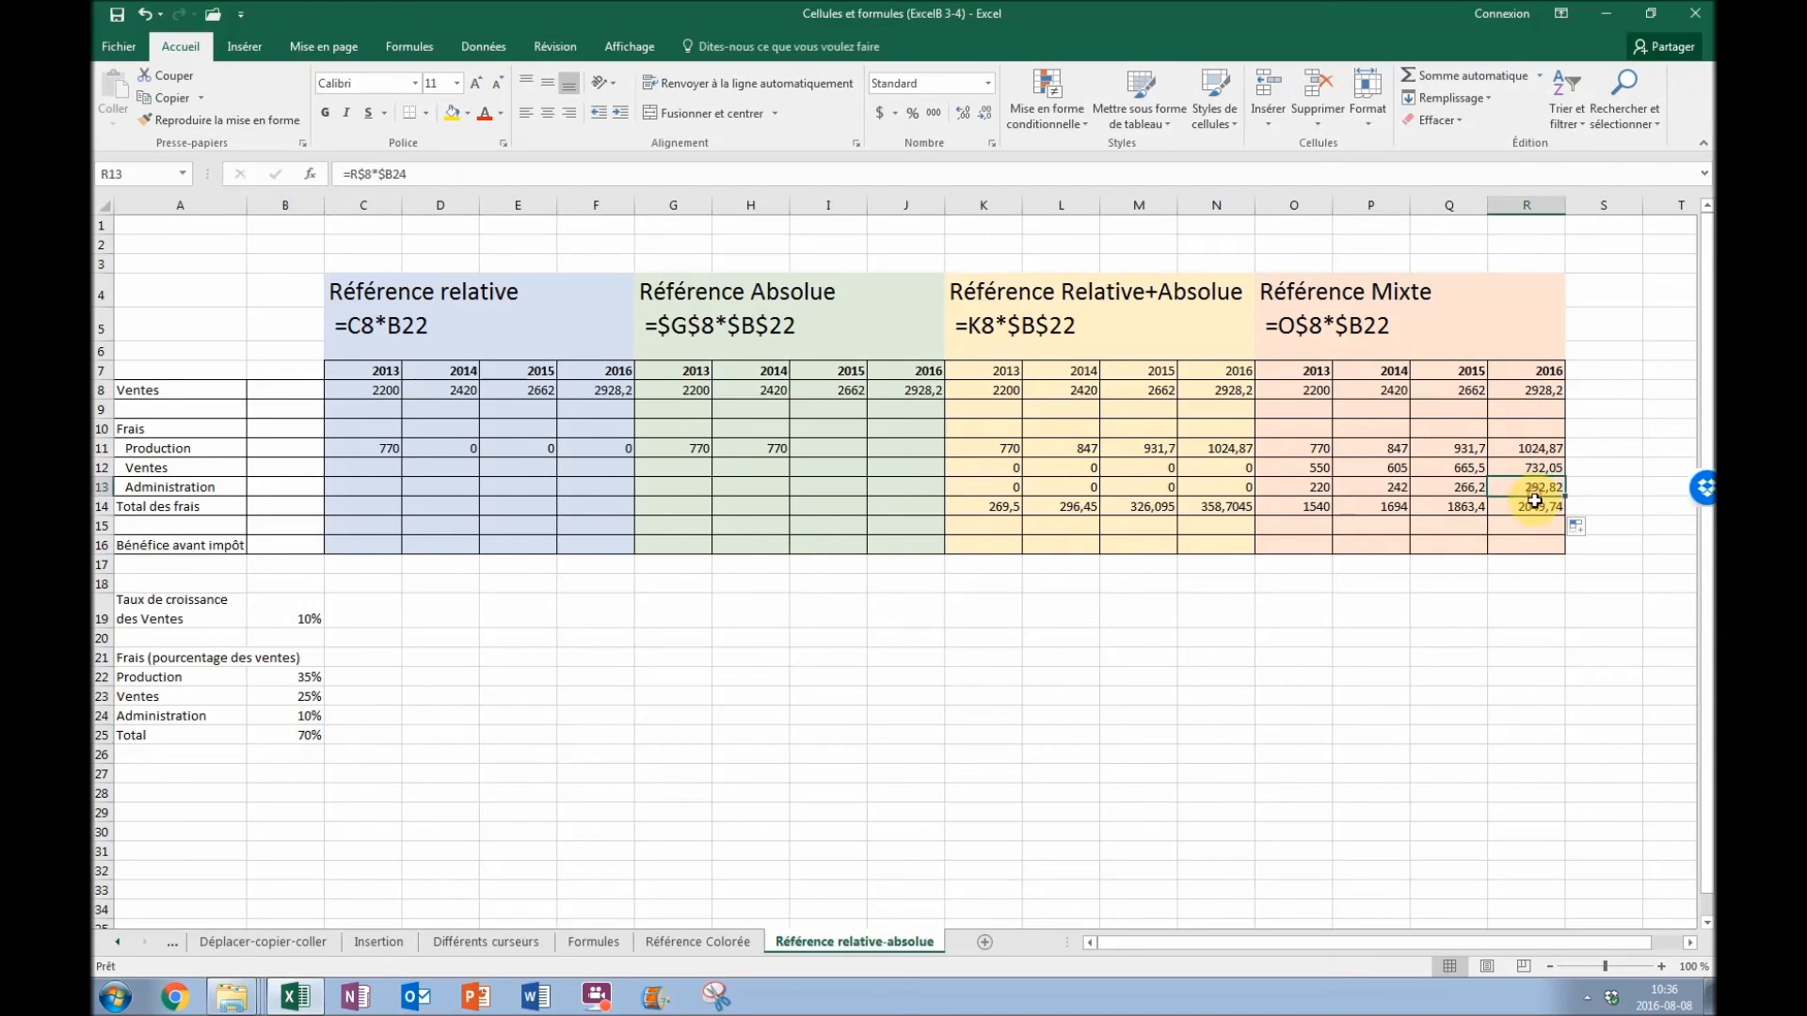
{"action": "left_click", "coordinate": [427, 178]}
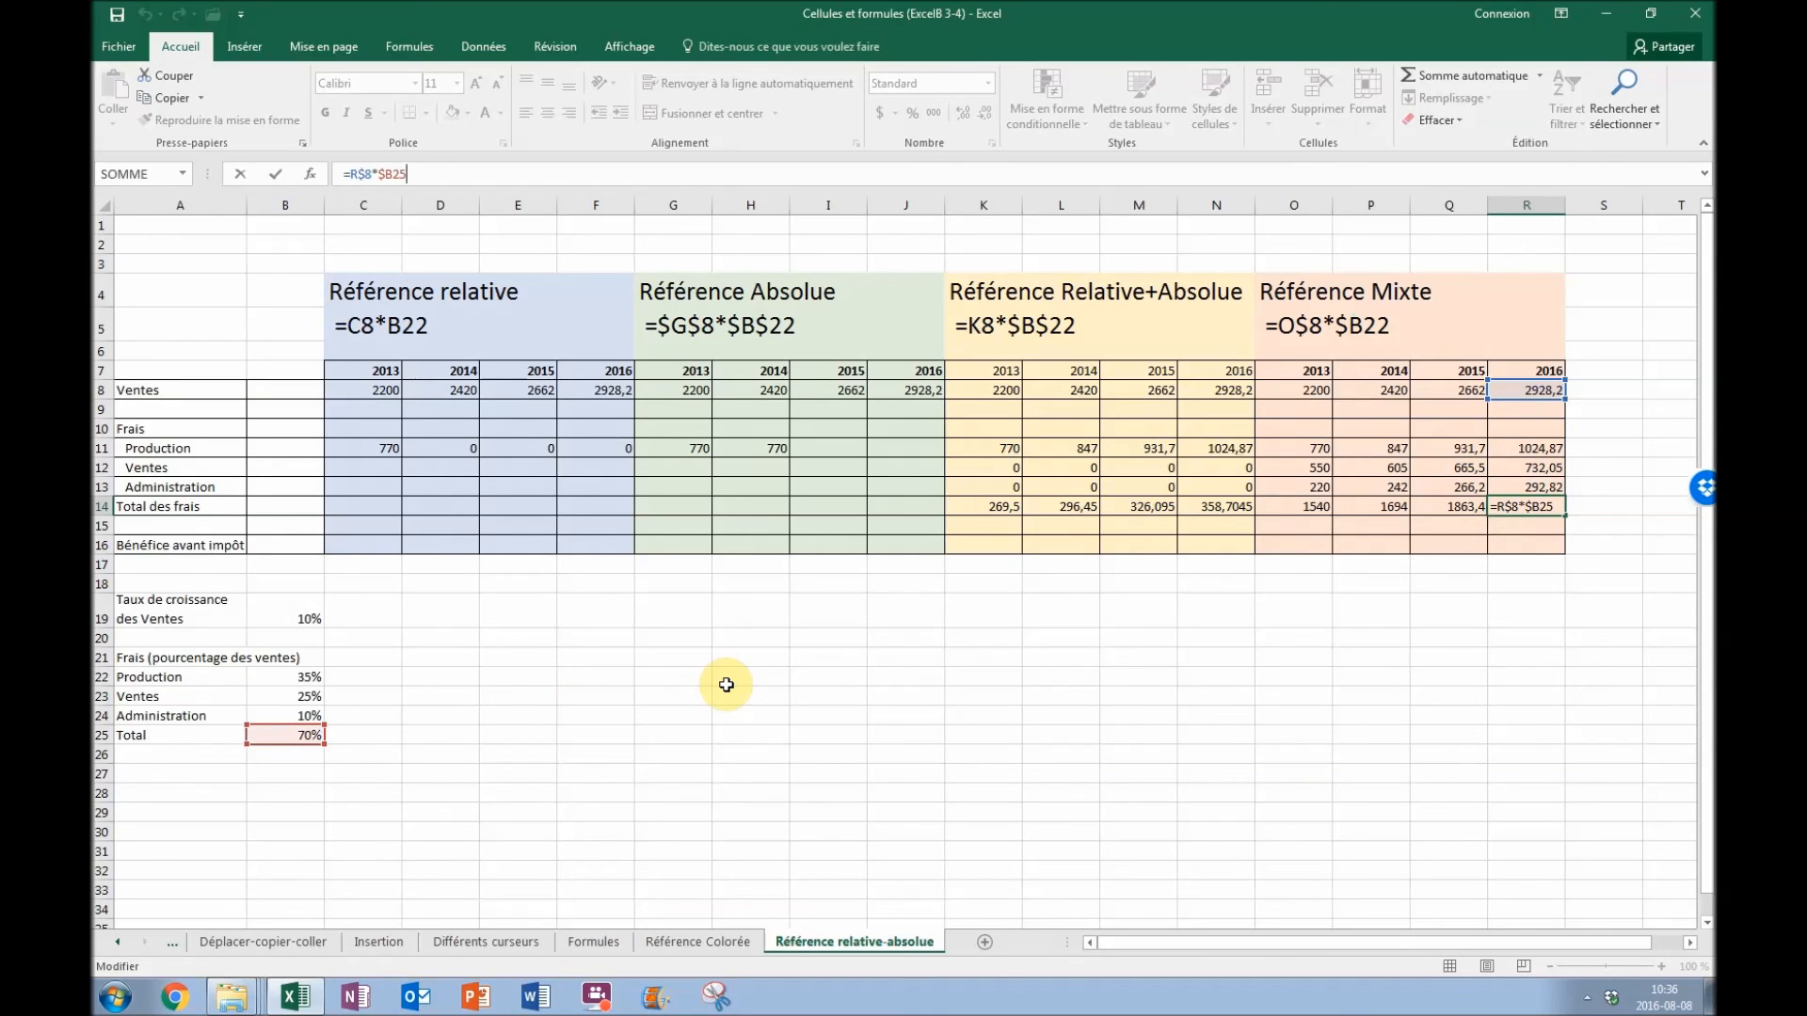
{"action": "key", "text": "ctrl+Return"}
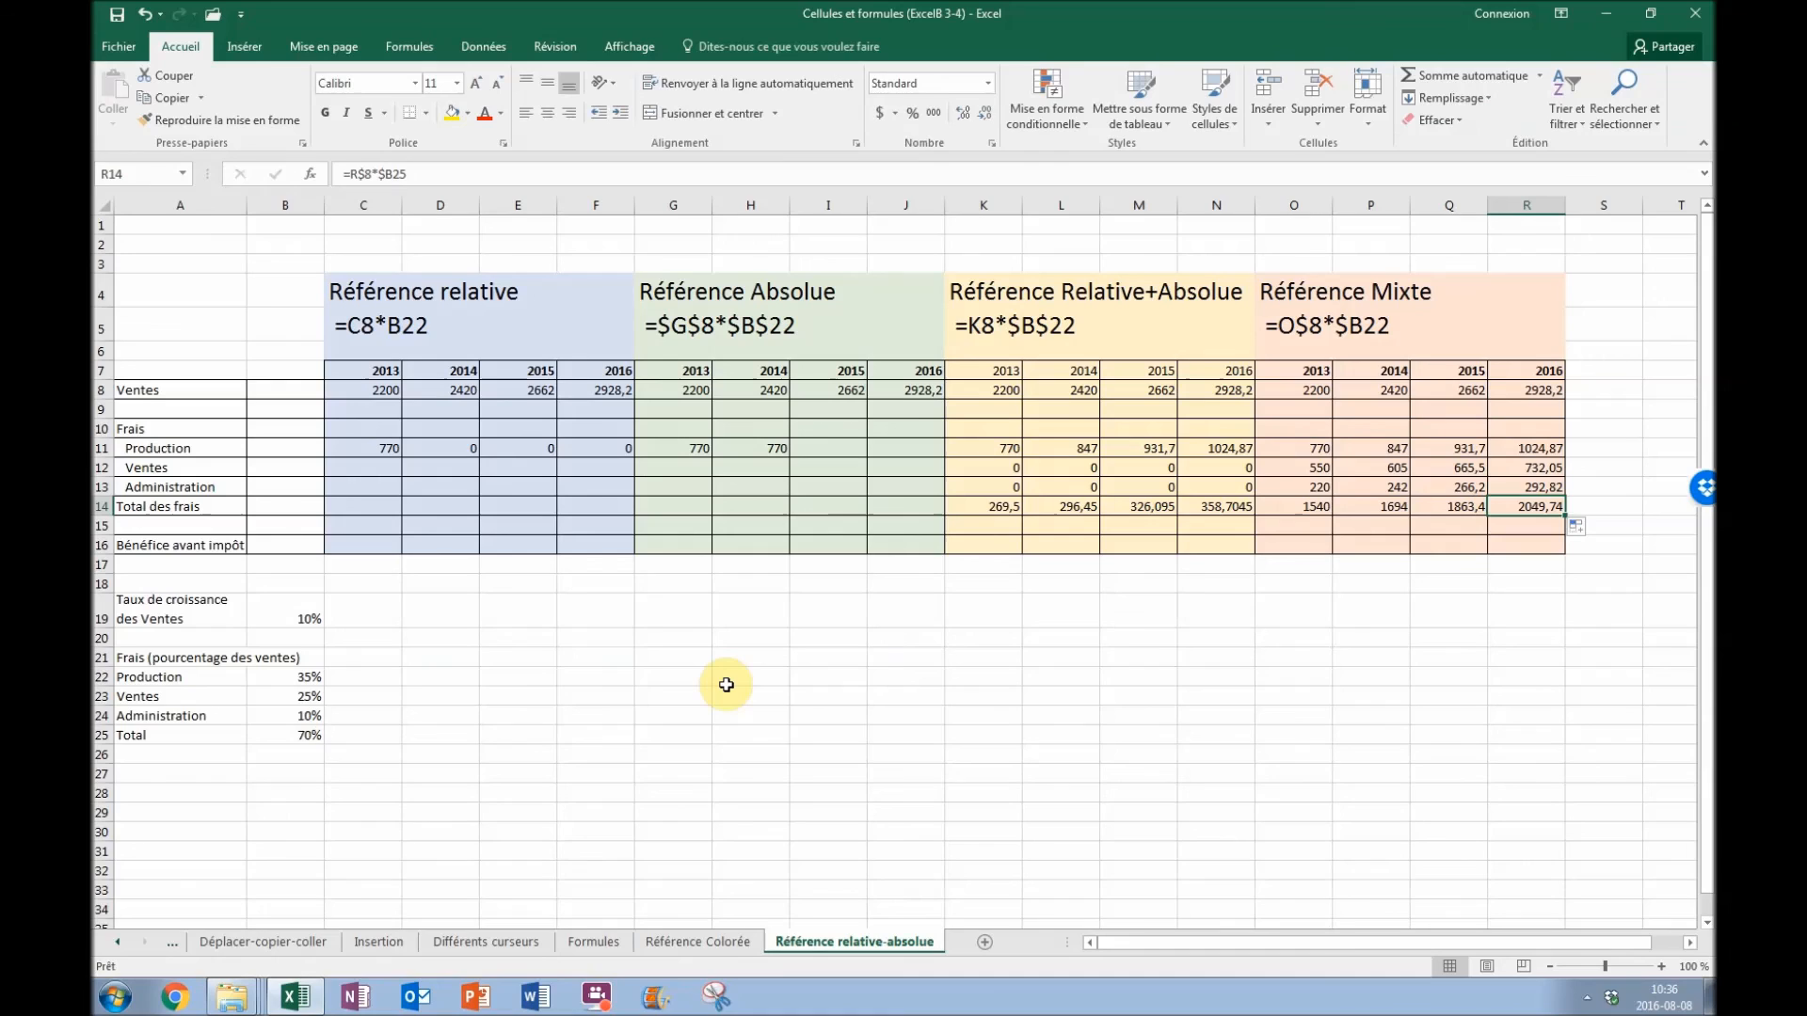